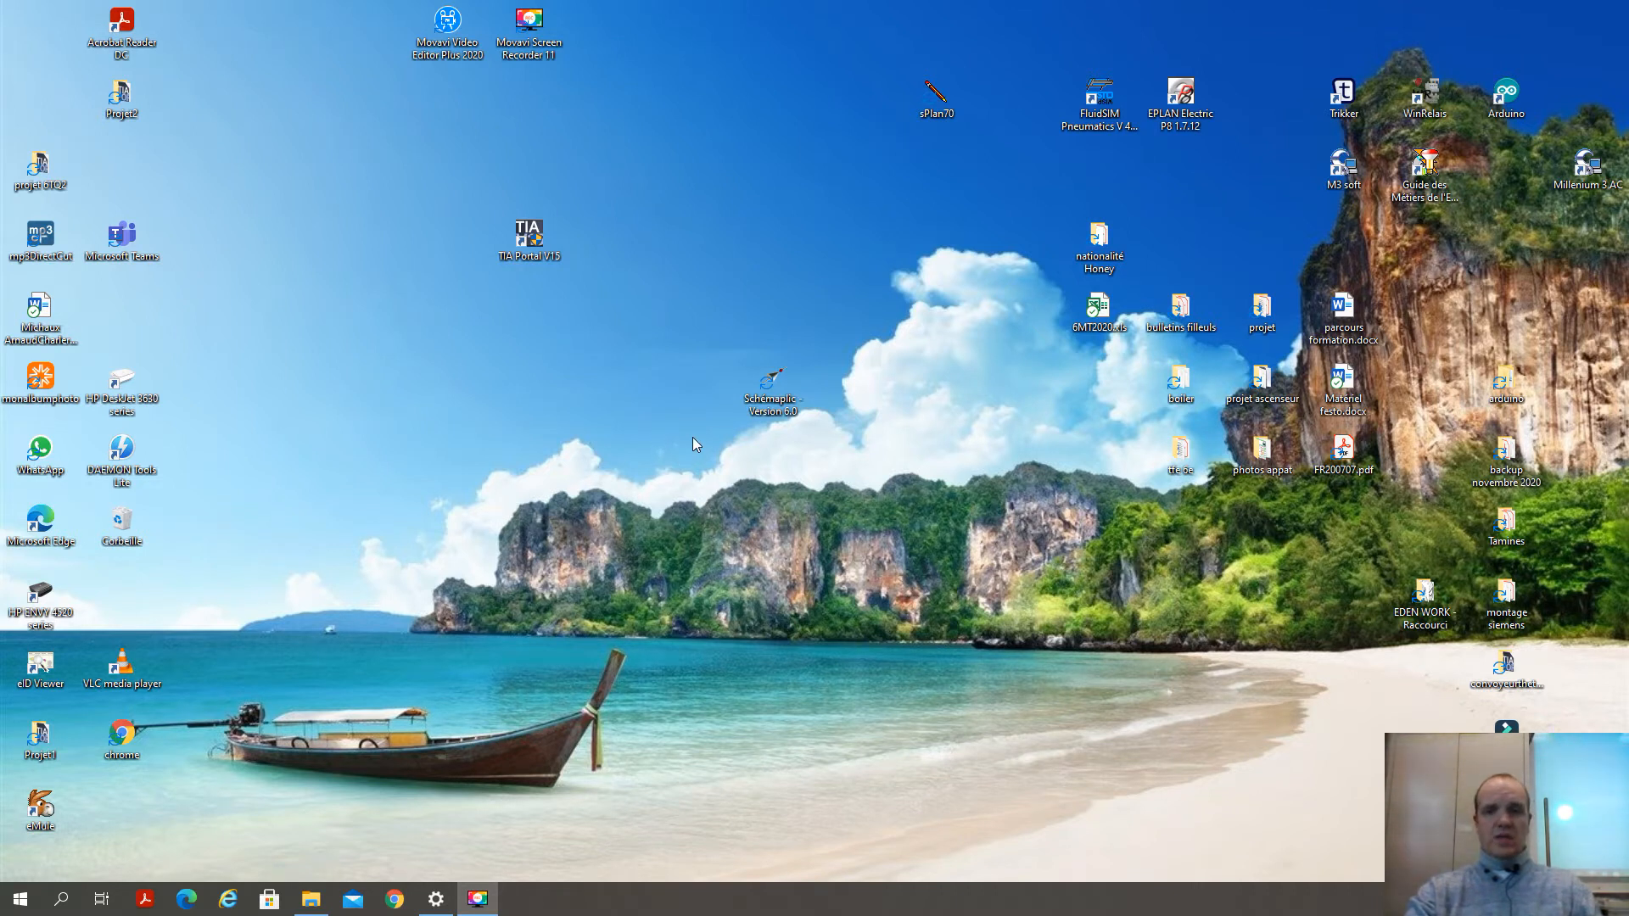
Step: Launch Schemaplic and create a new blank schematic
{"action": "double_click", "coordinate": [734, 415]}
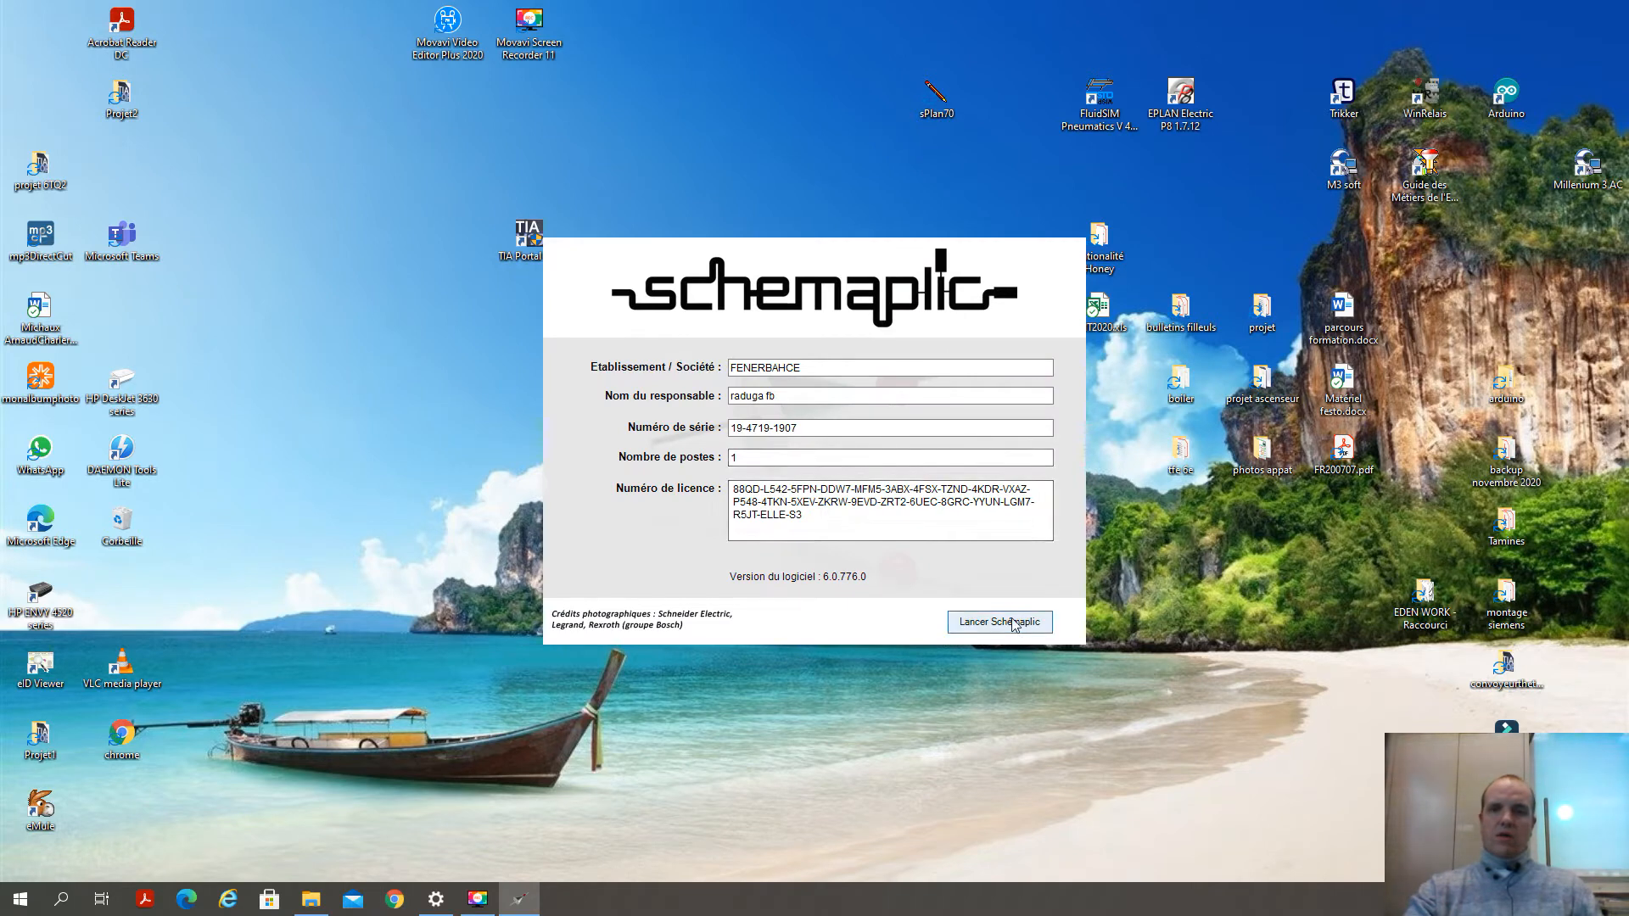
{"action": "left_click", "coordinate": [1009, 622]}
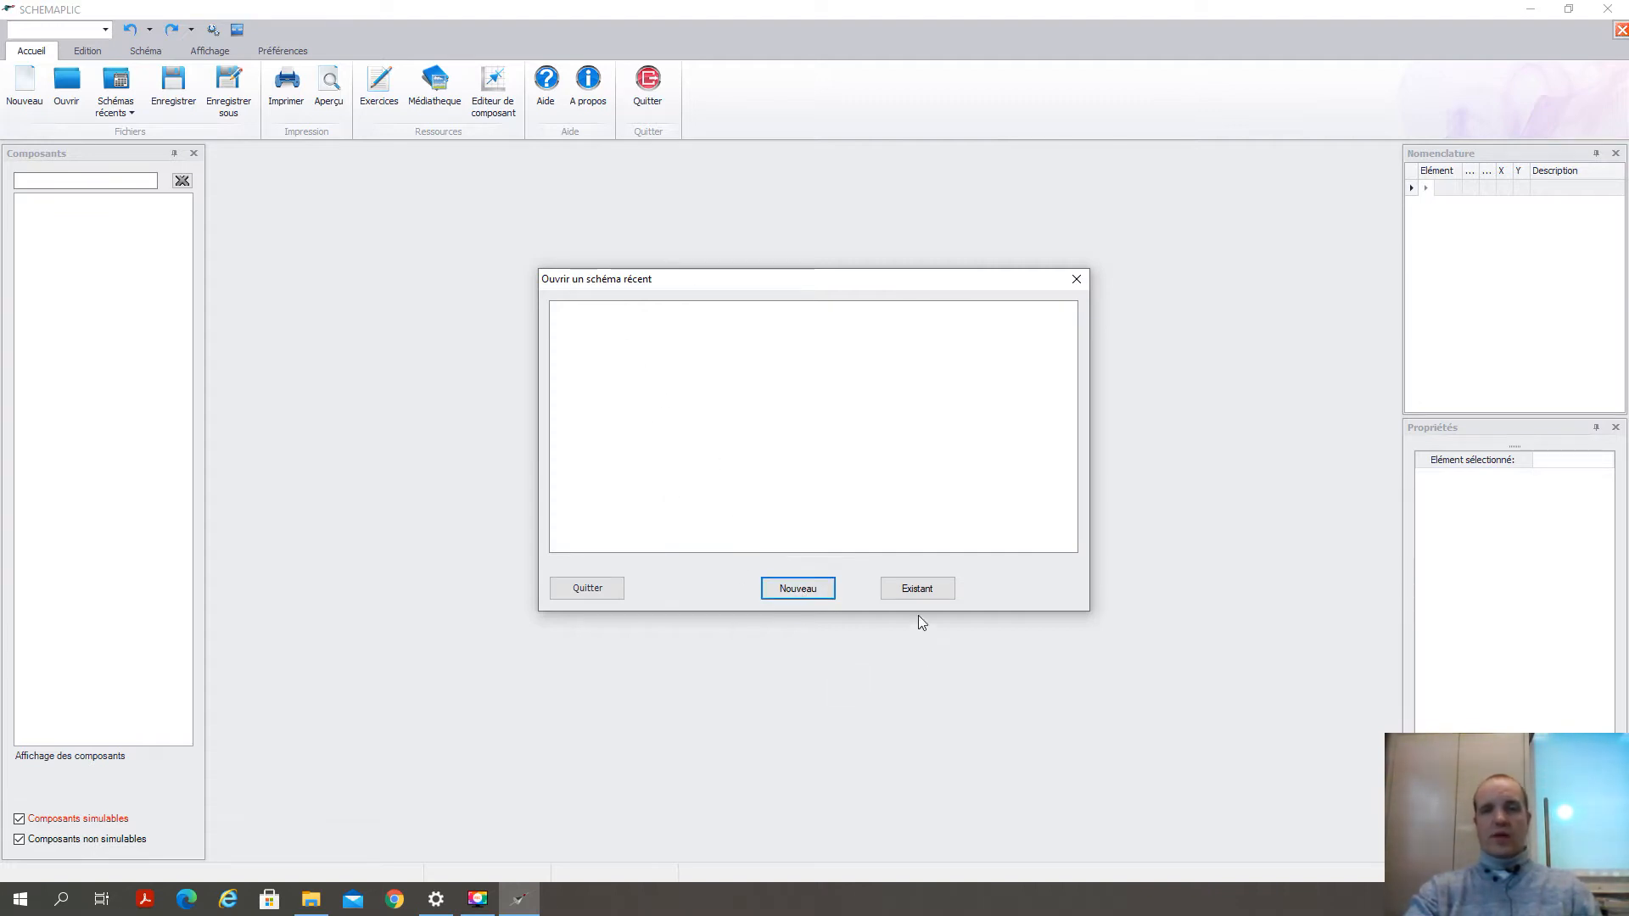
{"action": "left_click", "coordinate": [801, 596]}
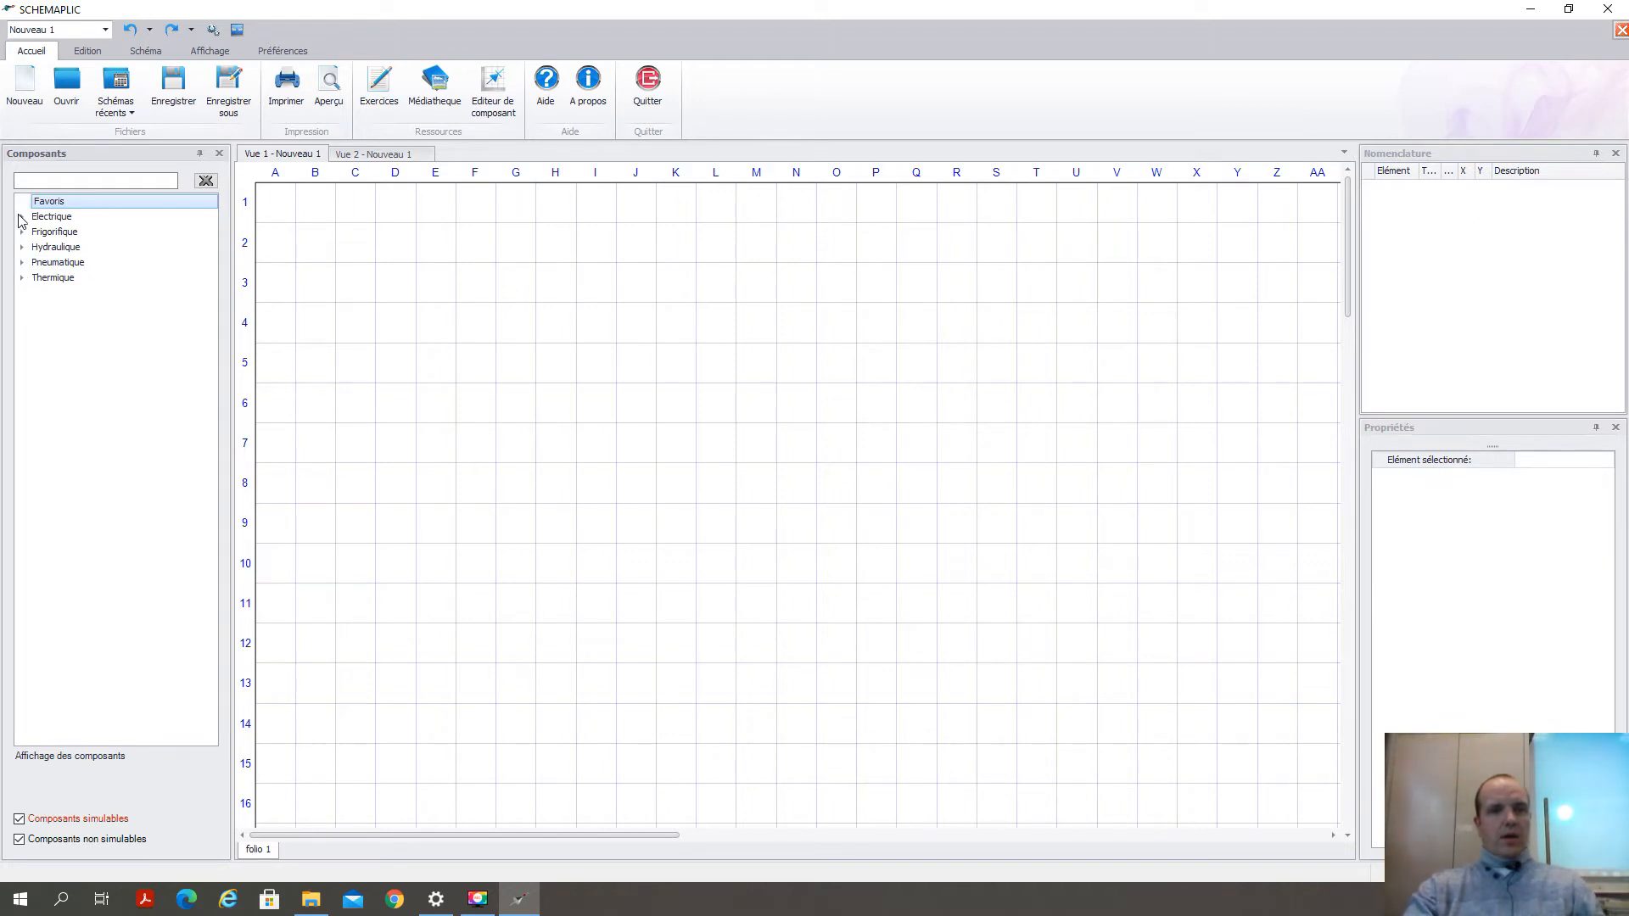
Step: Look through the electrical protection components and restrict the component library to simulable components only
{"action": "left_click", "coordinate": [22, 217]}
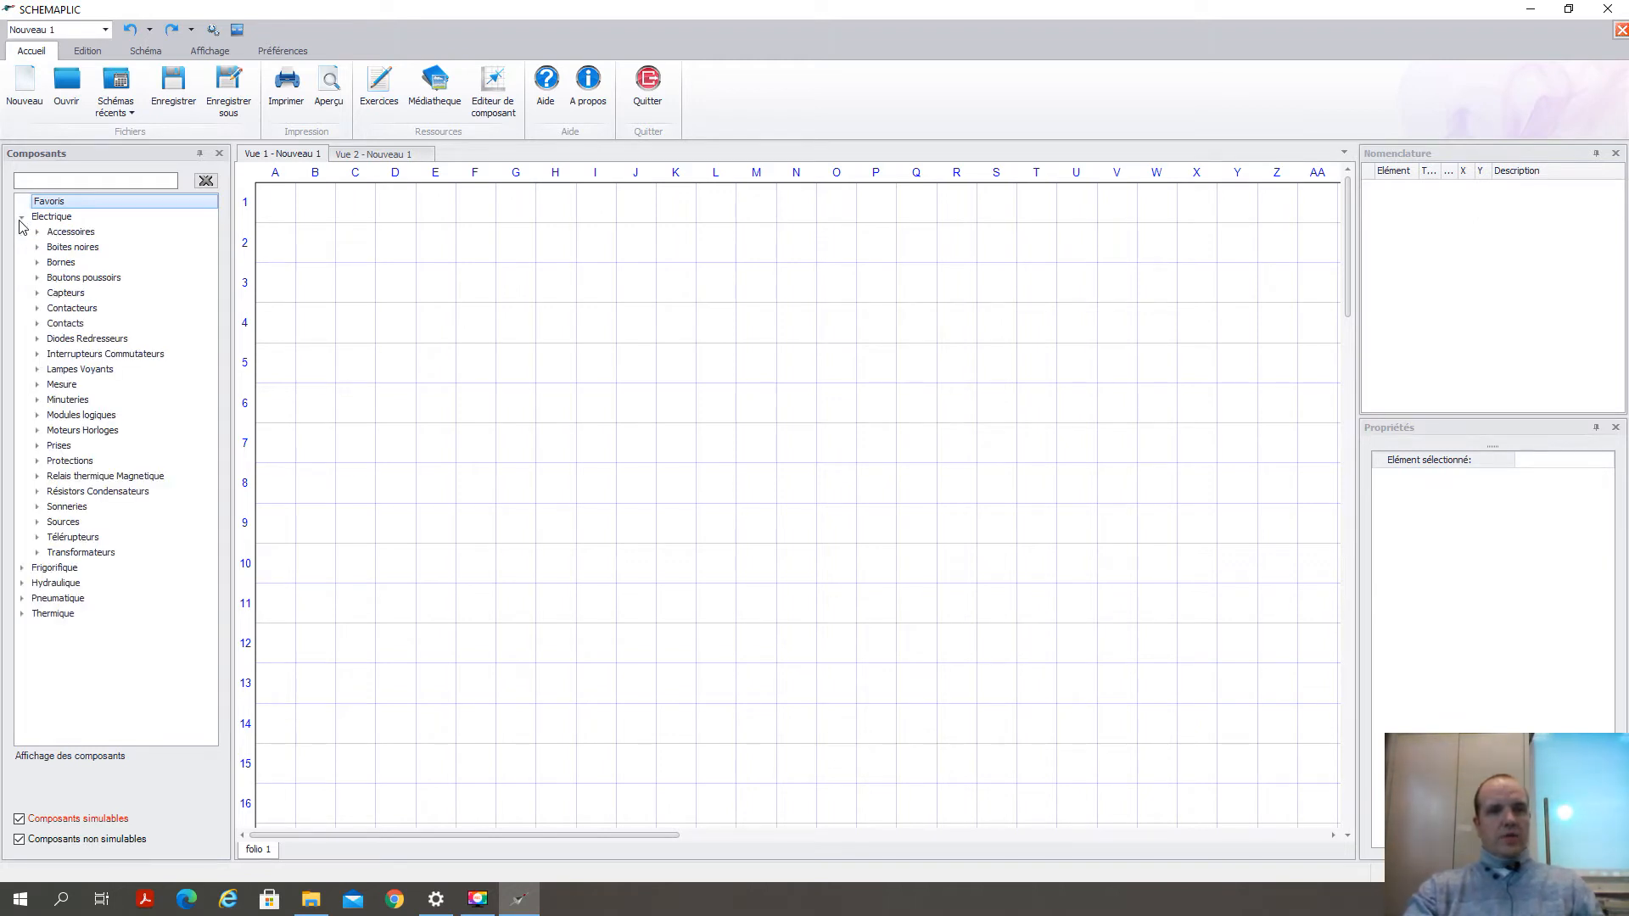
{"action": "left_click", "coordinate": [37, 463]}
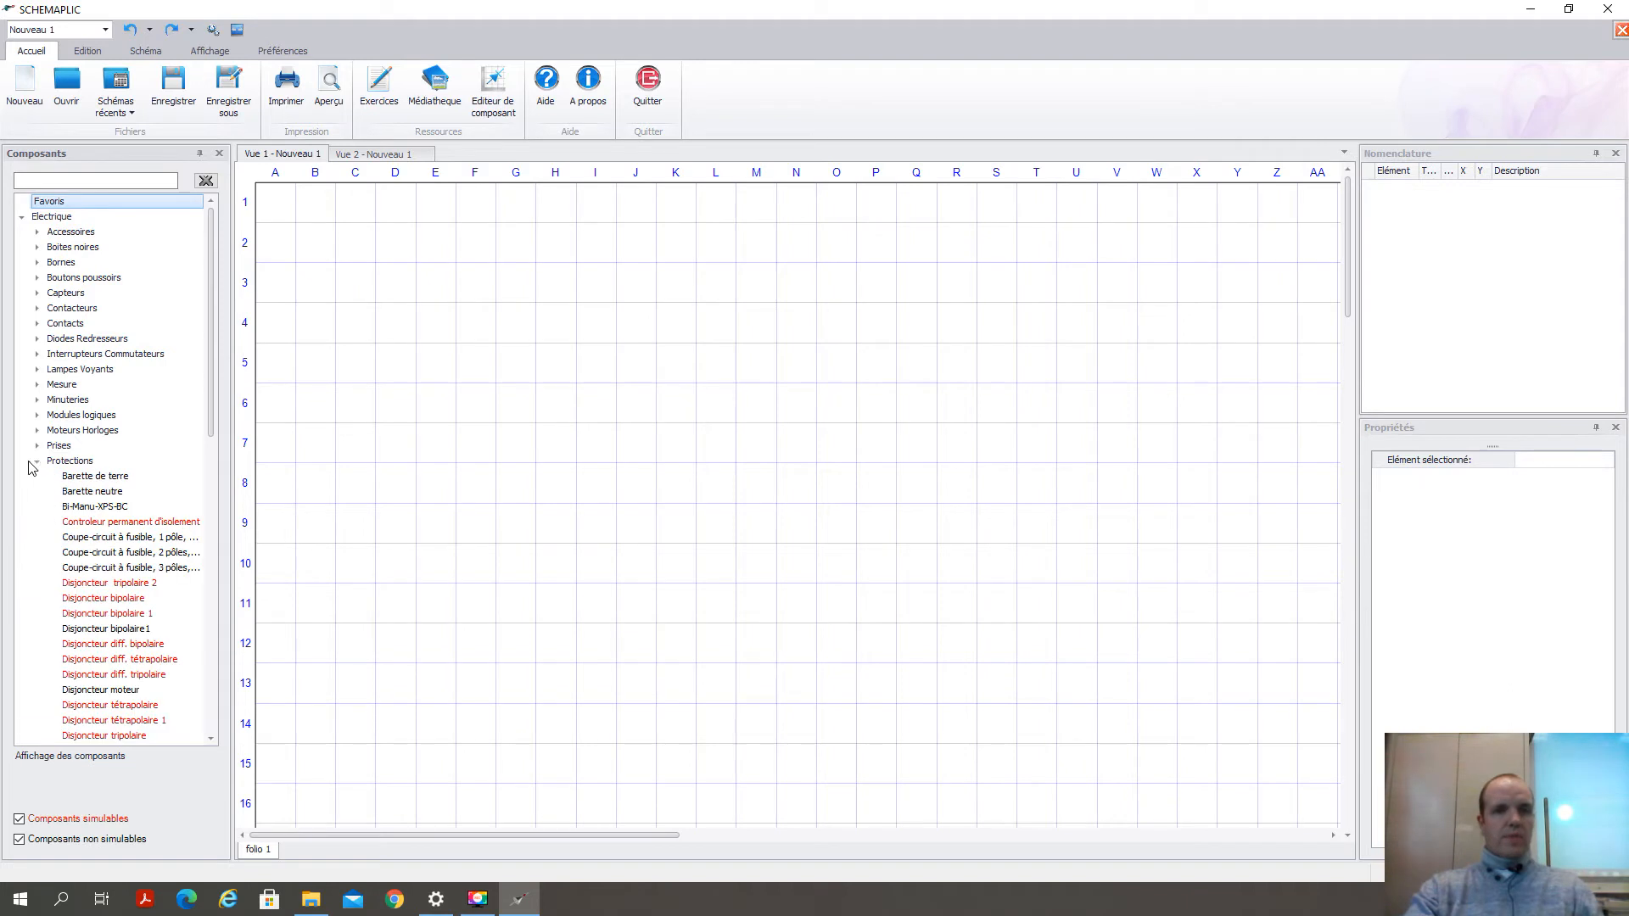
{"action": "scroll", "coordinate": [131, 339], "scroll_direction": "down", "scroll_amount": 5}
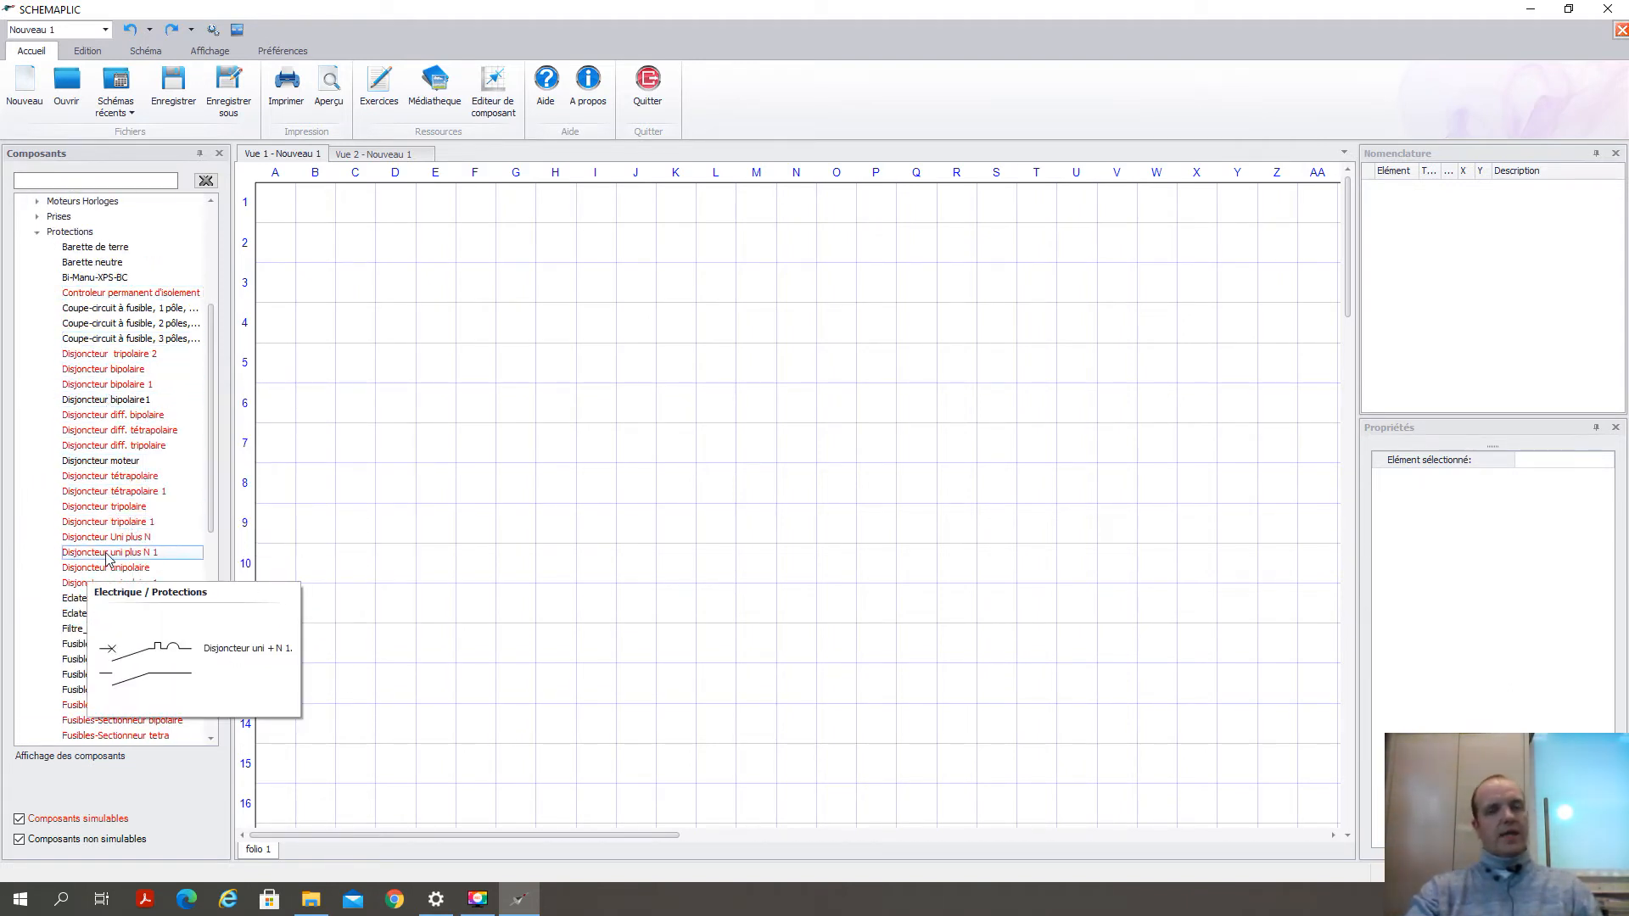
{"action": "mouse_move", "coordinate": [85, 314]}
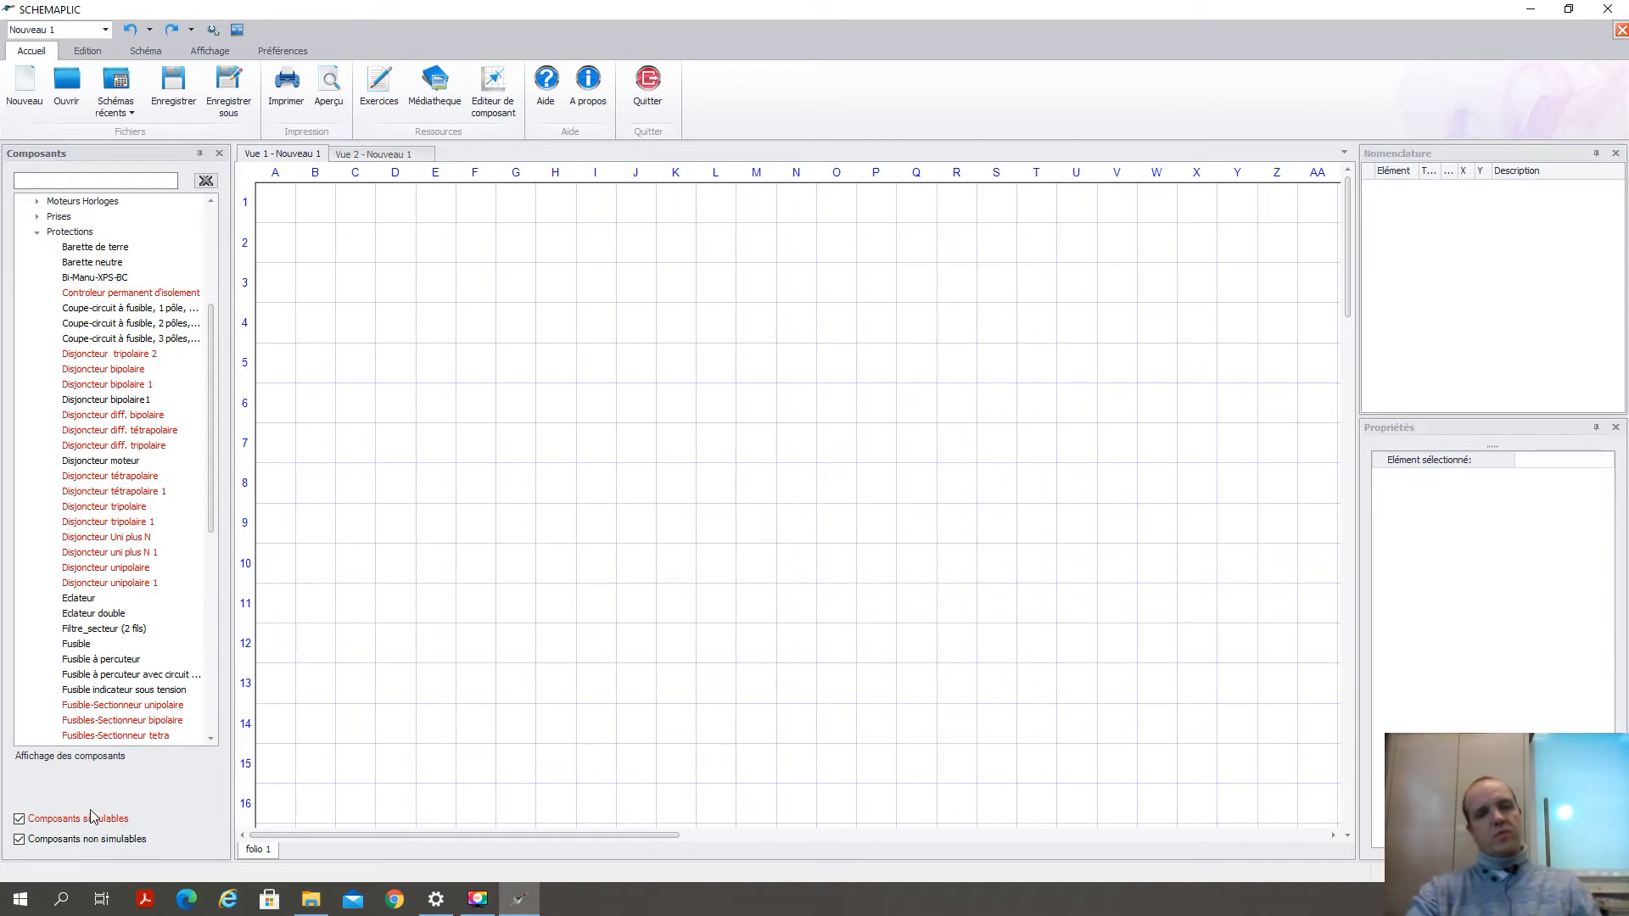
{"action": "left_click", "coordinate": [37, 237]}
{"action": "left_click", "coordinate": [36, 237]}
{"action": "left_click", "coordinate": [36, 237]}
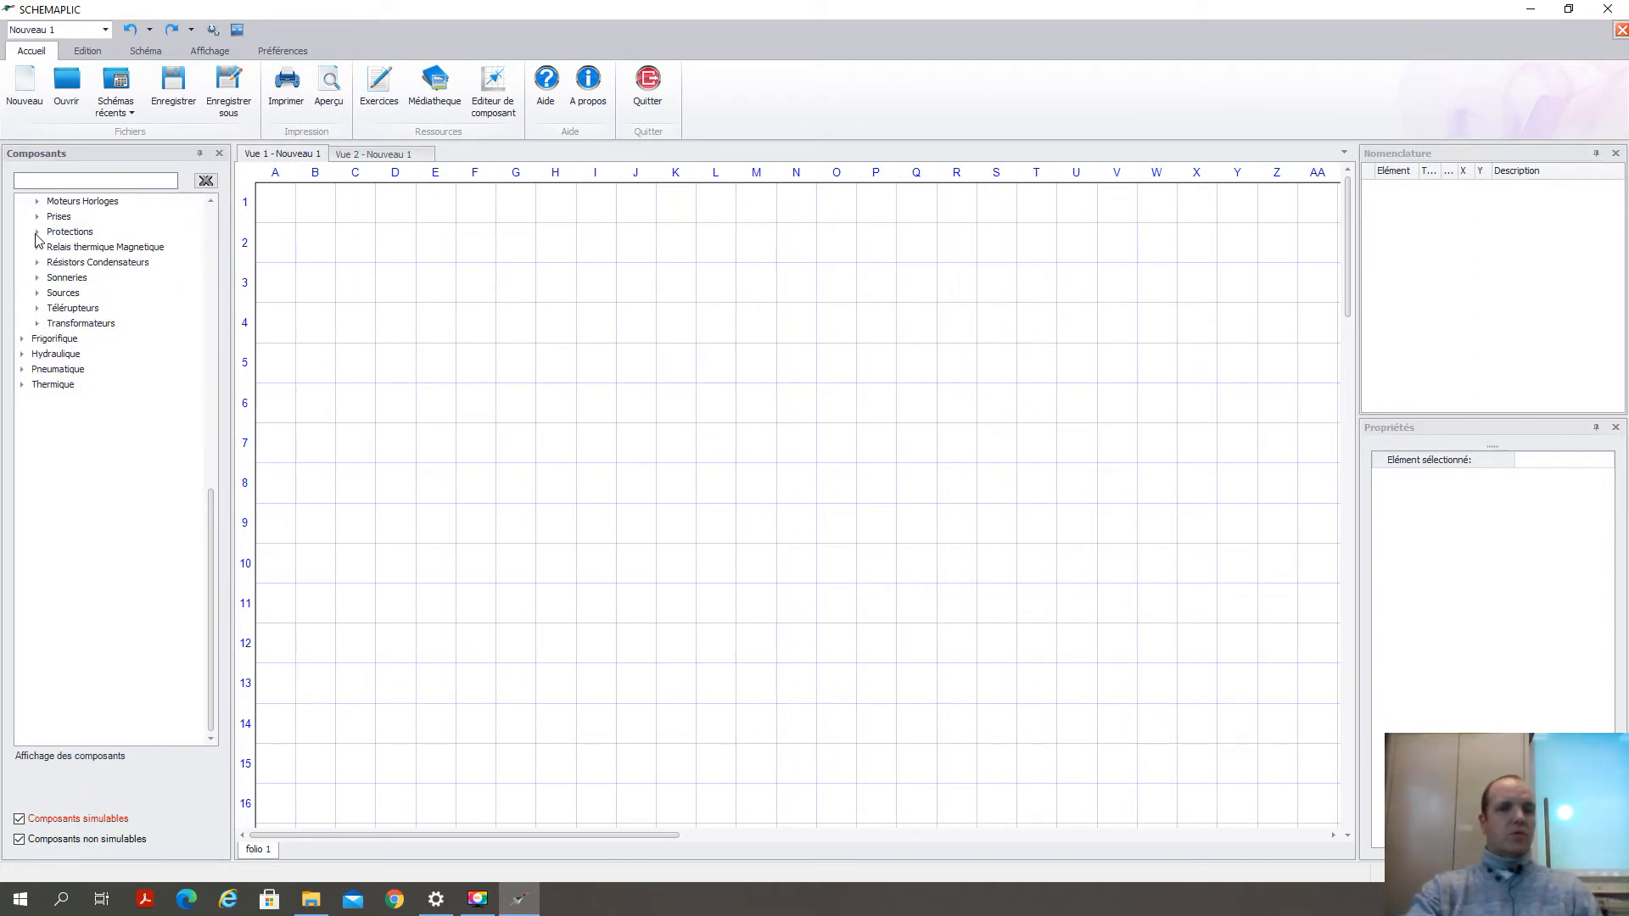
{"action": "left_click", "coordinate": [18, 841]}
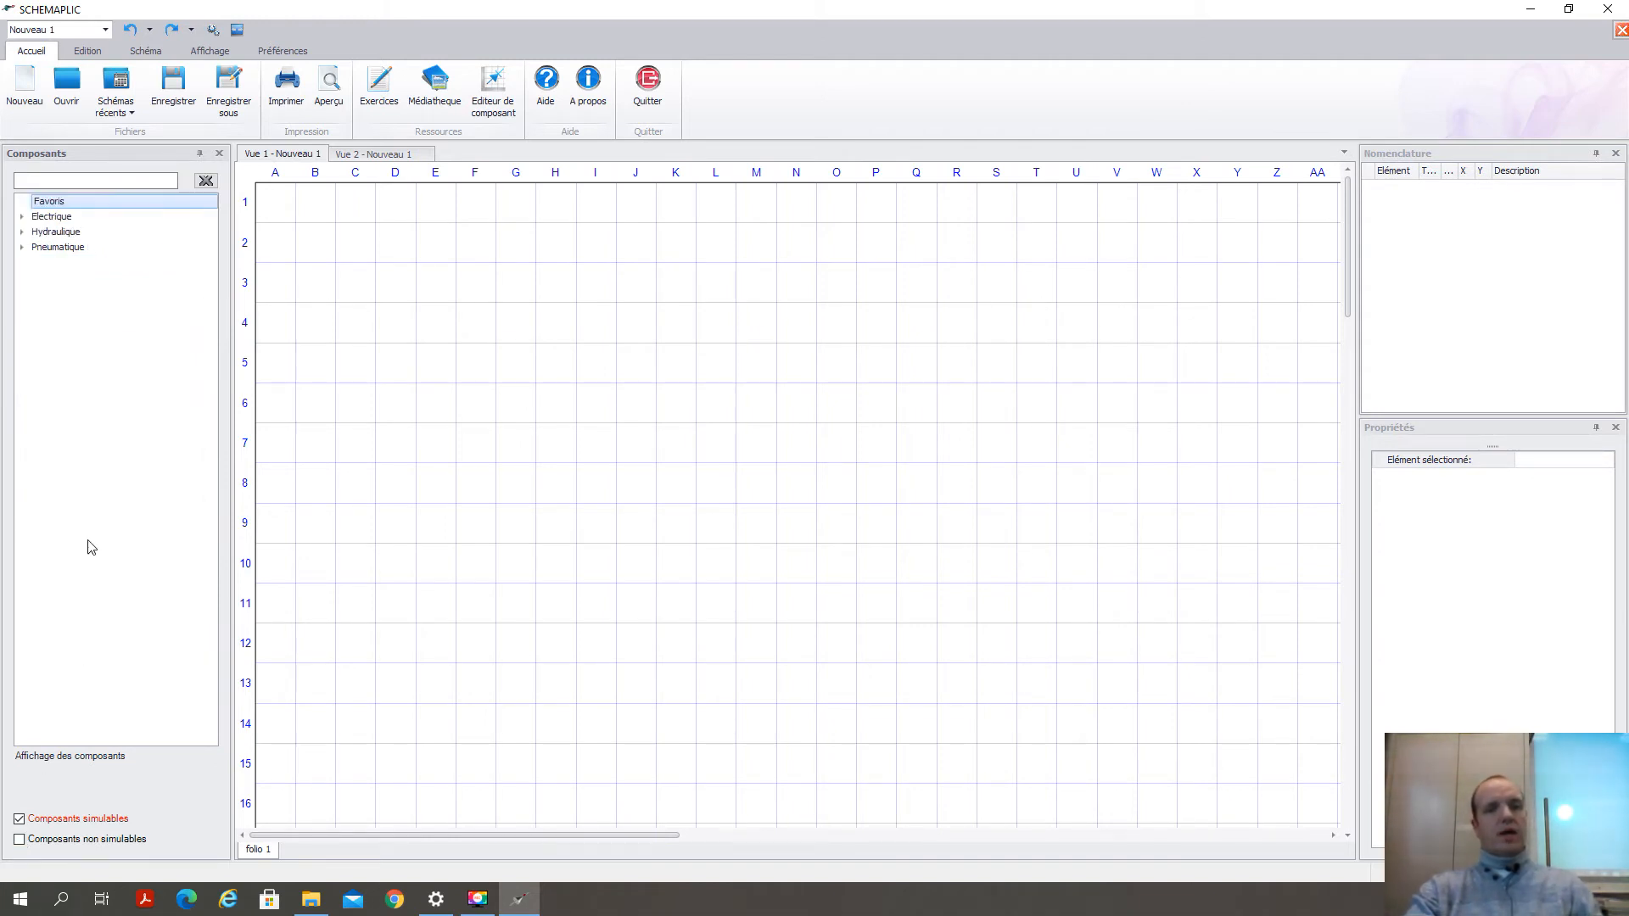
Step: Place a Source Triphasée plus Neutre from the electrical sources around column B, rows 1 to 3
{"action": "left_click", "coordinate": [22, 217]}
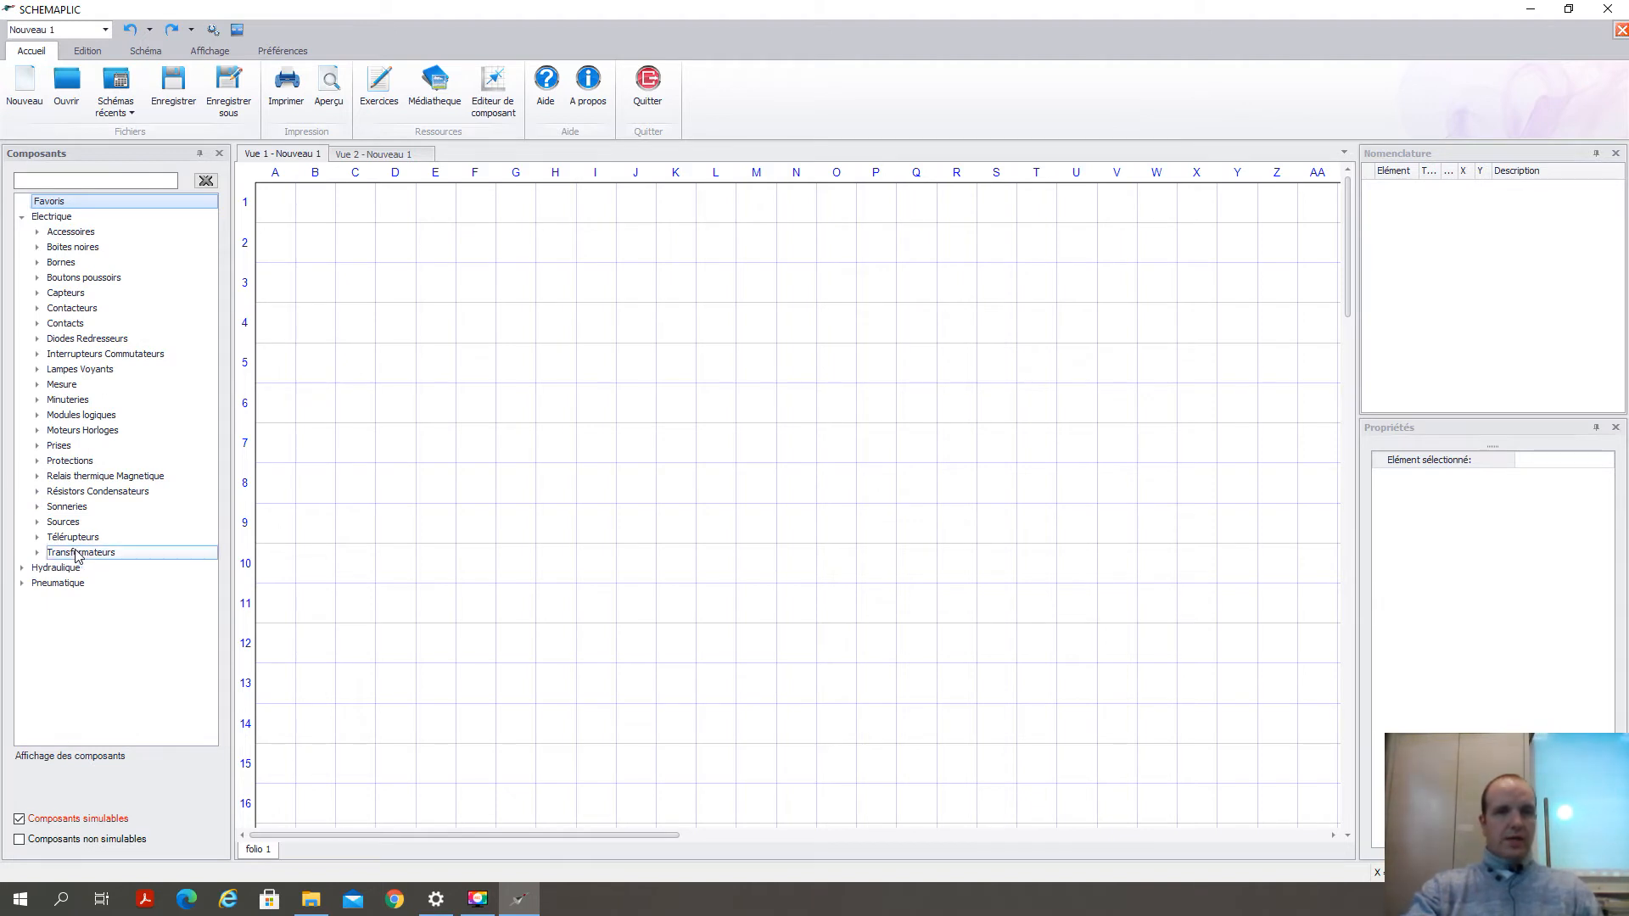
{"action": "left_click", "coordinate": [36, 524]}
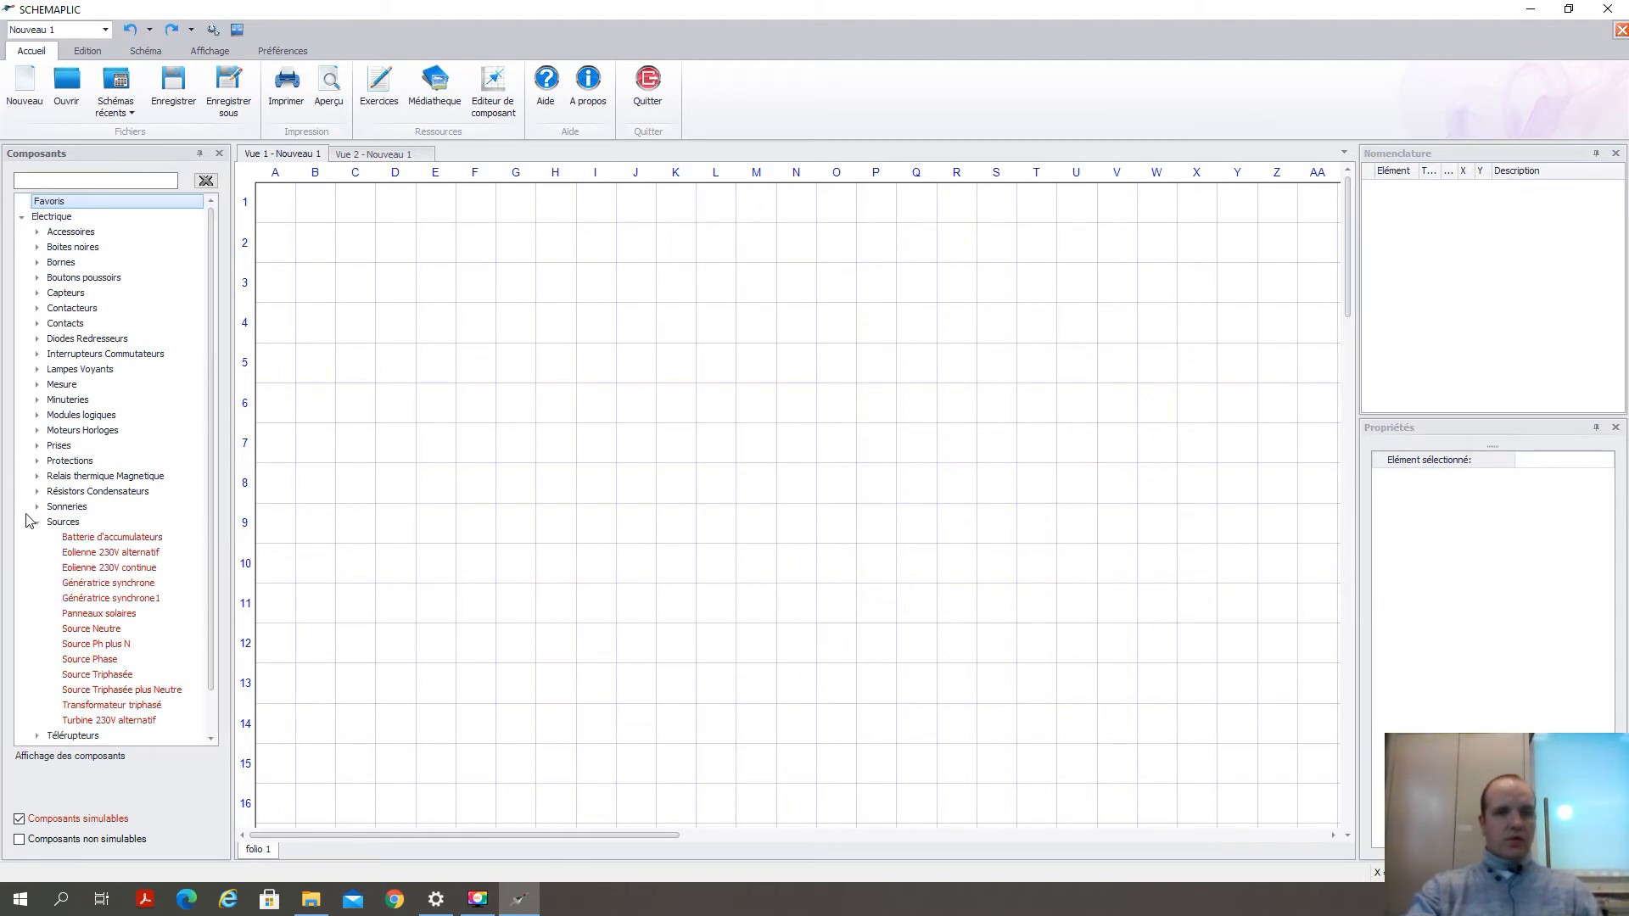
{"action": "scroll", "coordinate": [30, 543], "scroll_direction": "down", "scroll_amount": 1}
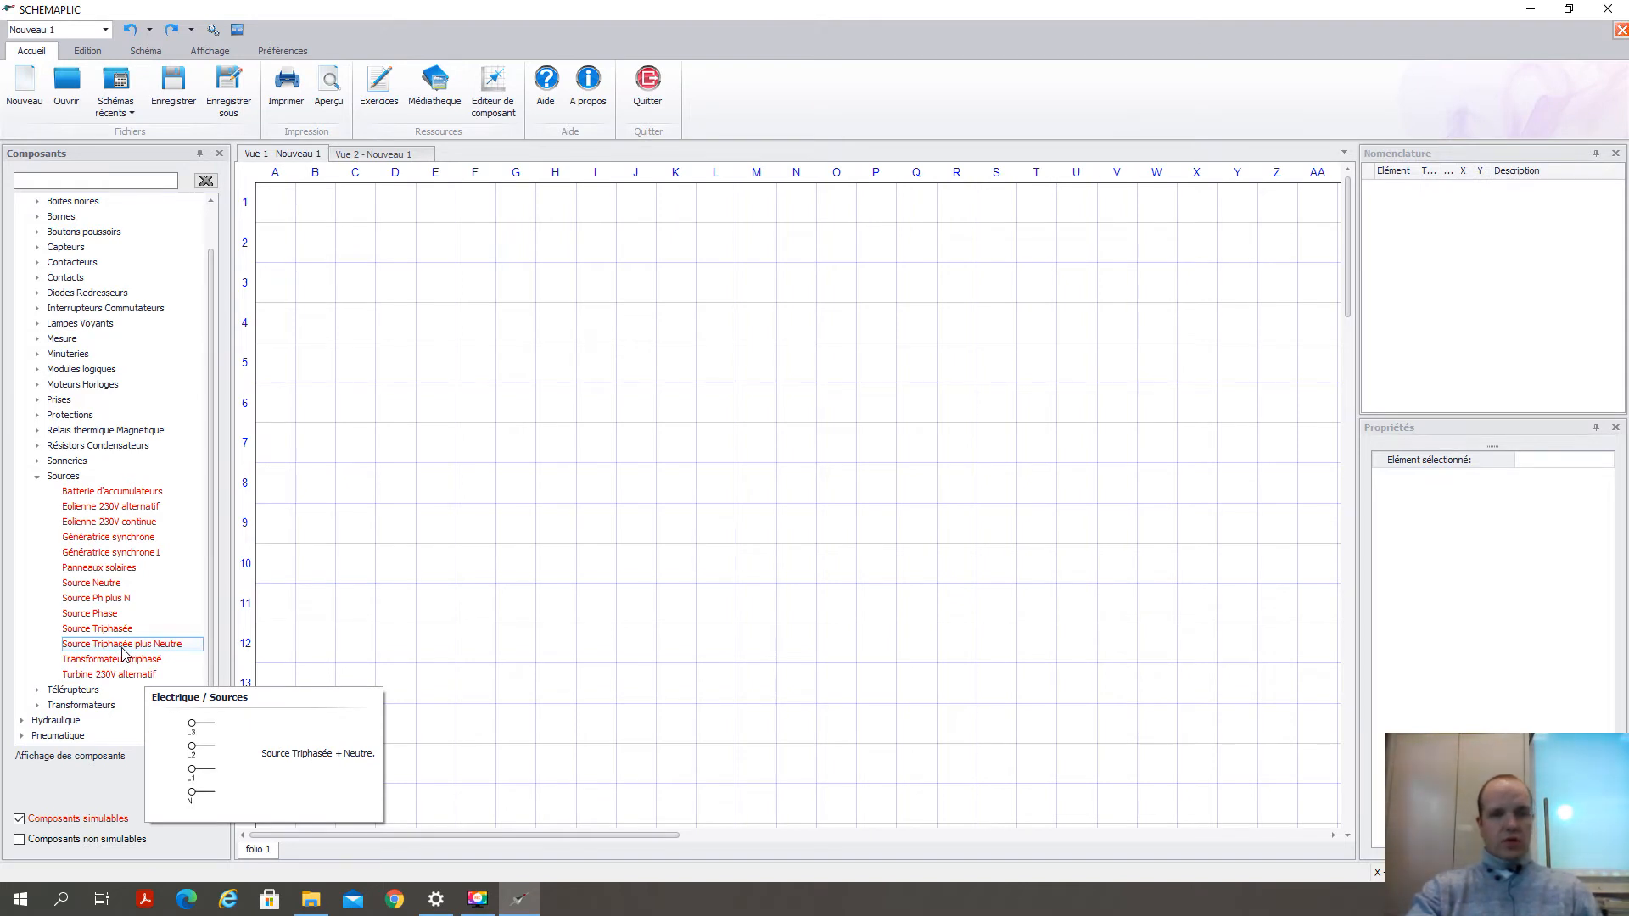
{"action": "left_click_drag", "start_coordinate": [108, 651], "coordinate": [335, 258]}
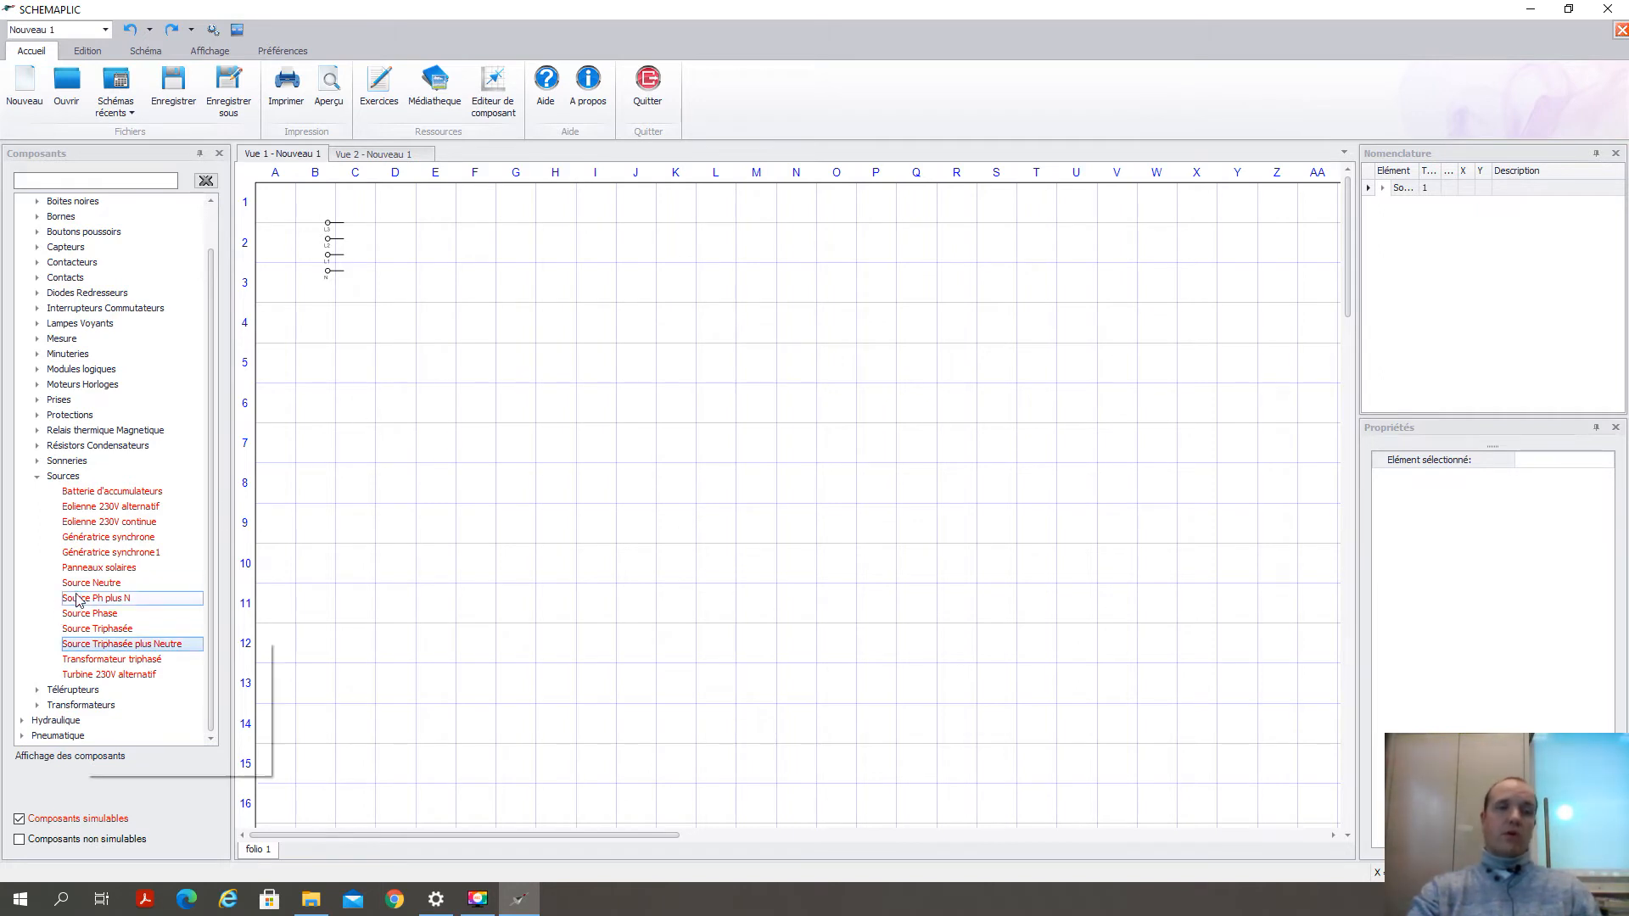
{"action": "mouse_move", "coordinate": [109, 532]}
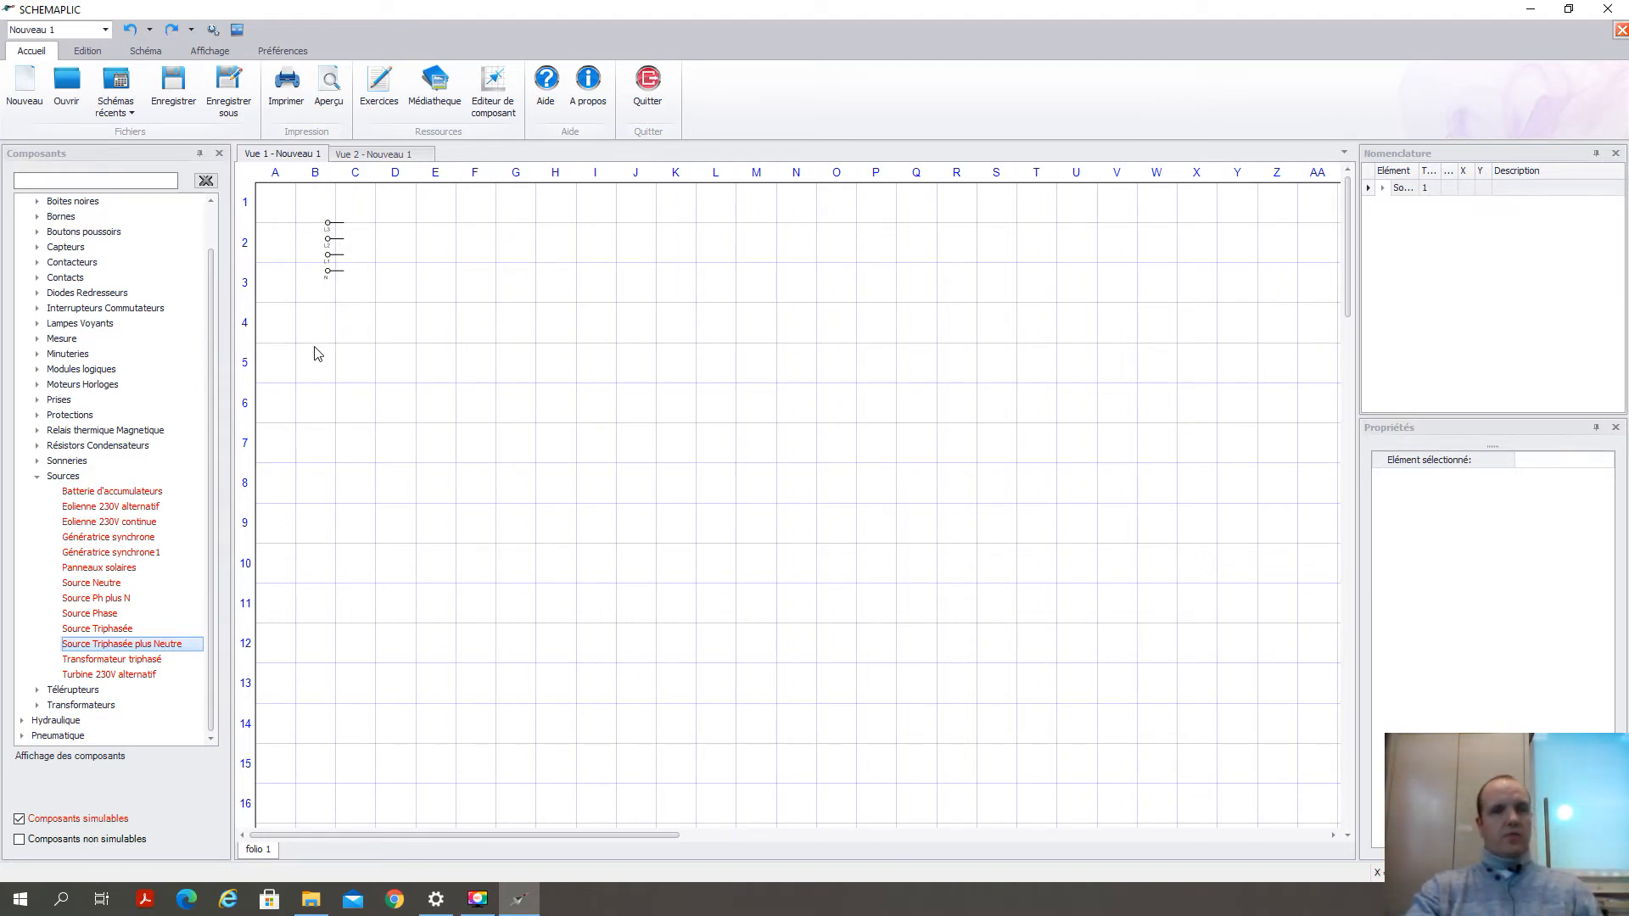
{"action": "left_click", "coordinate": [36, 479]}
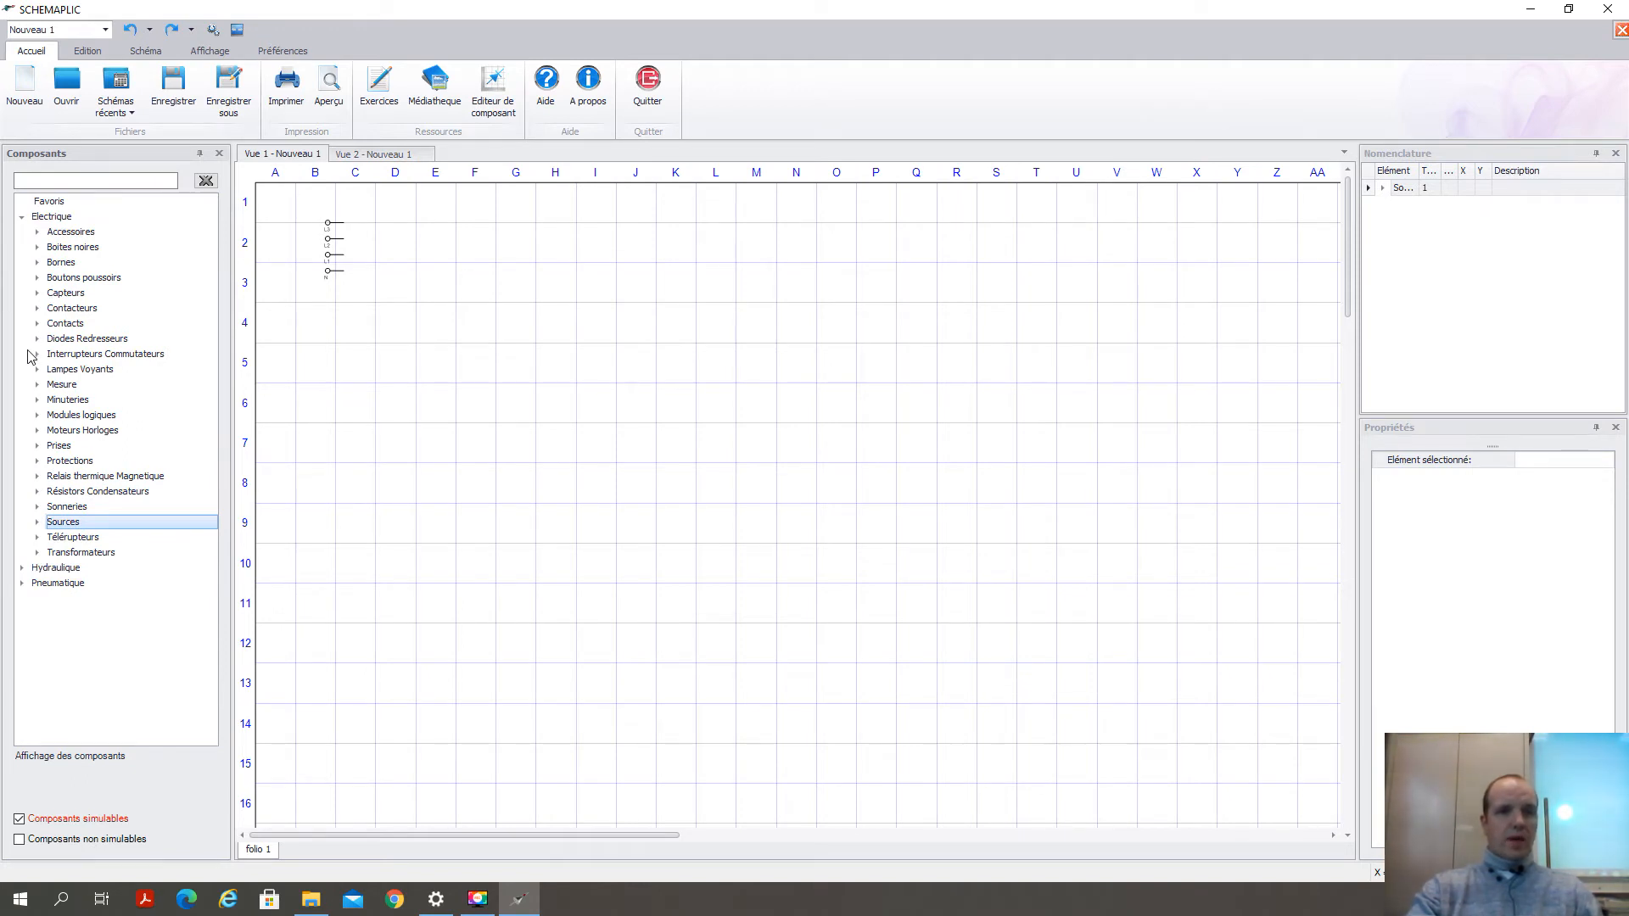
Step: Place a Fusibles-Sectionneur tetra beside the source in column D and wire its four poles to the source
{"action": "left_click", "coordinate": [37, 460]}
{"action": "left_click_drag", "start_coordinate": [211, 443], "coordinate": [208, 547]}
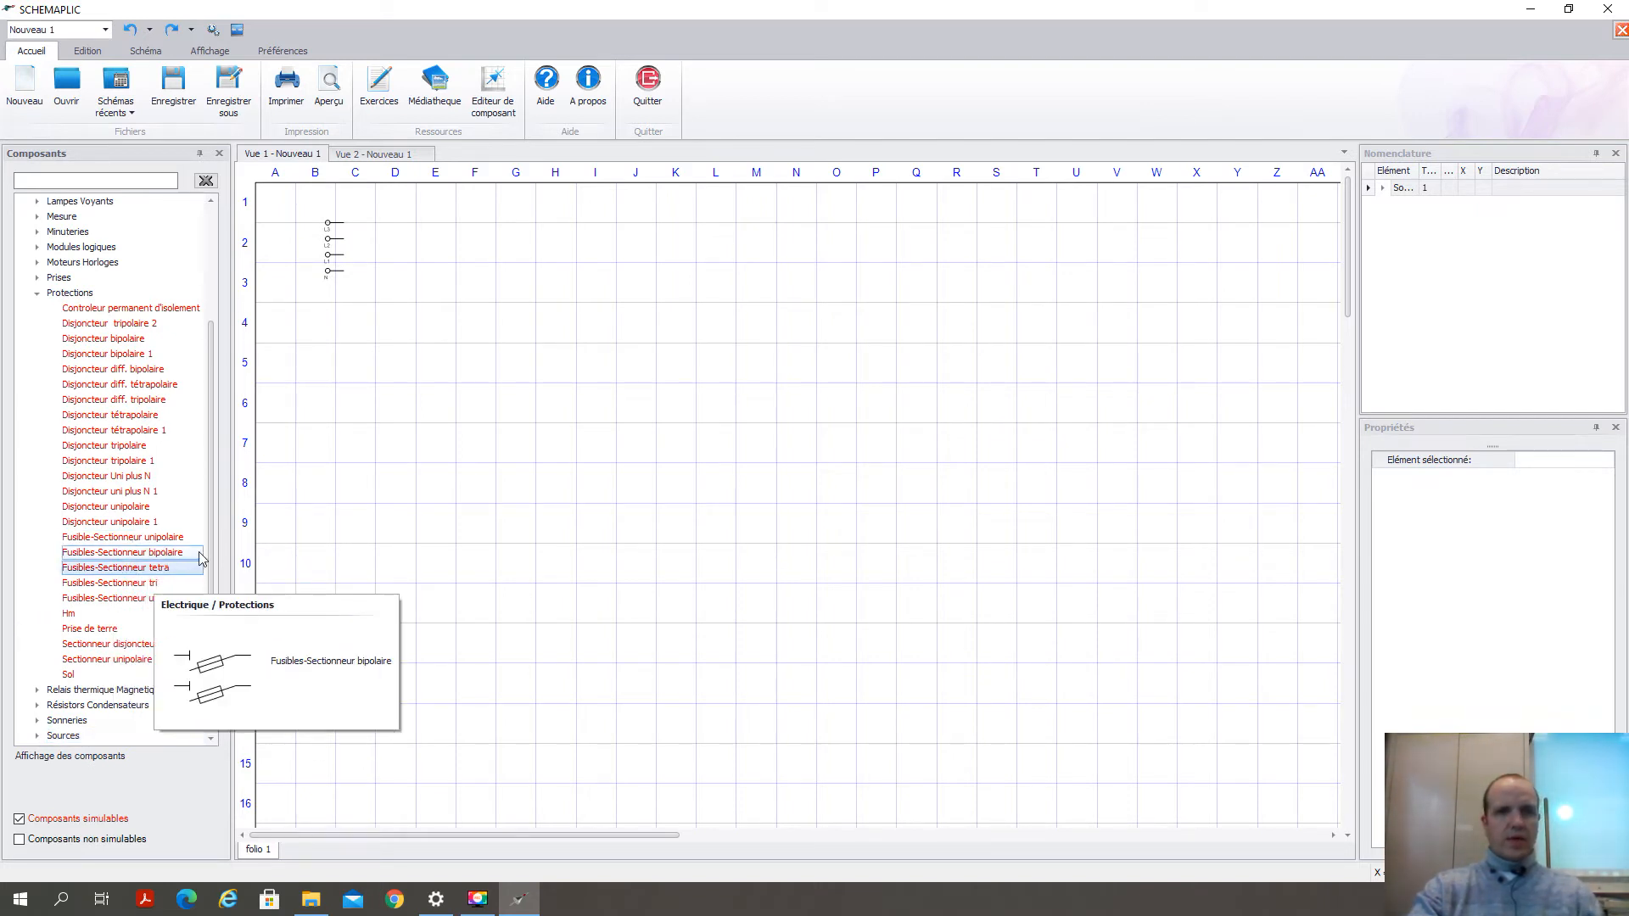
{"action": "left_click_drag", "start_coordinate": [170, 567], "coordinate": [386, 253]}
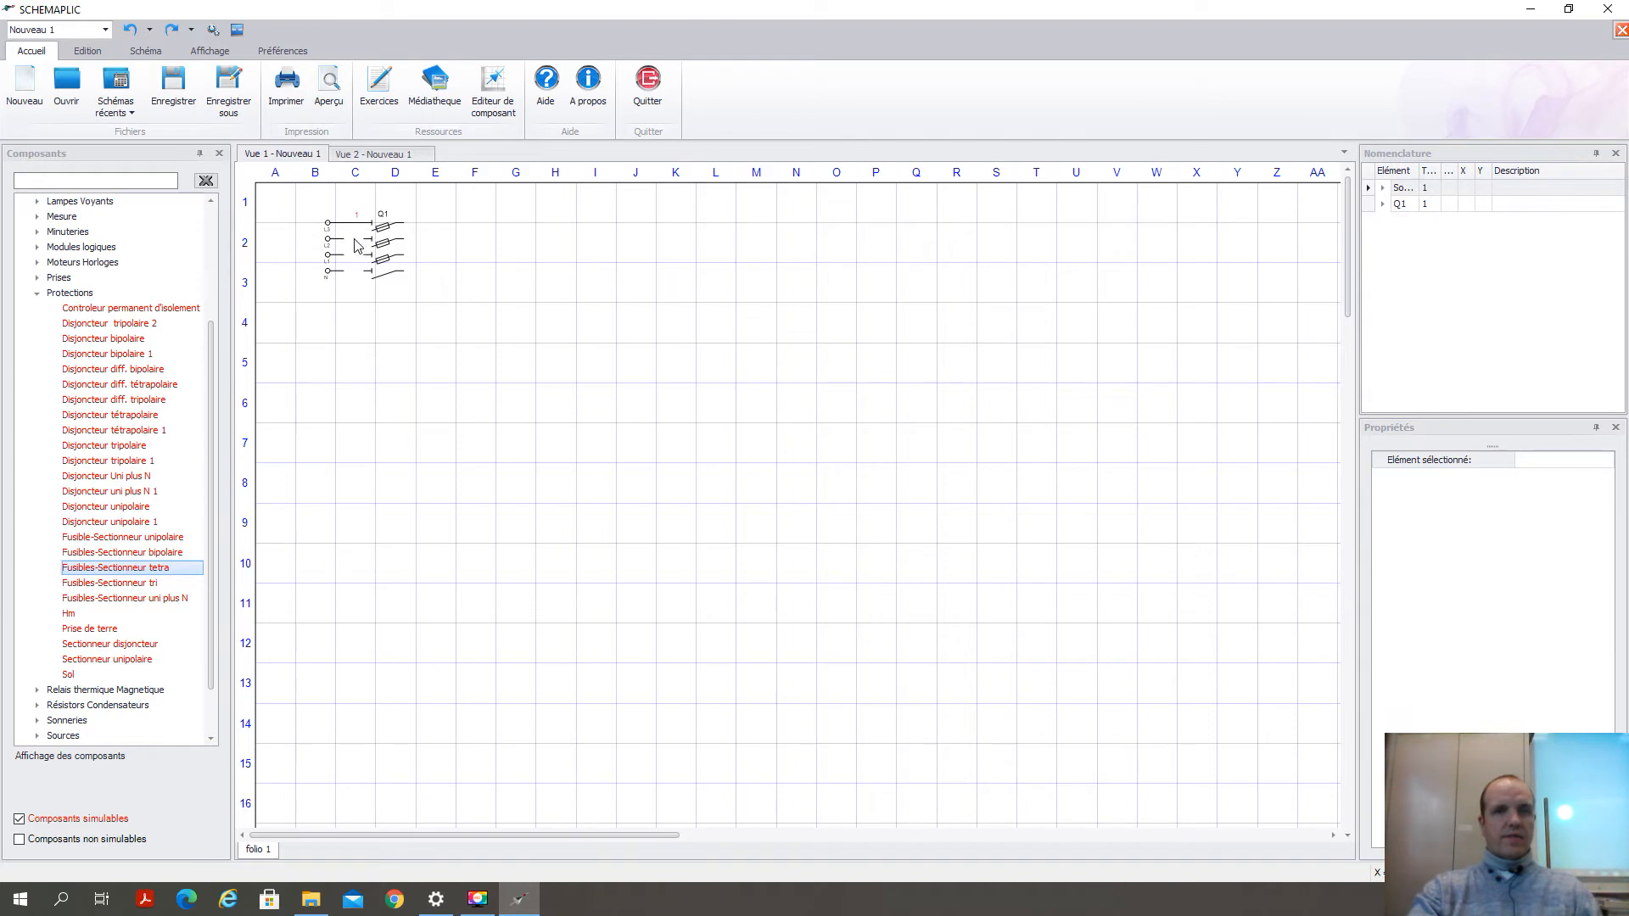
{"action": "left_click", "coordinate": [340, 238]}
{"action": "left_click", "coordinate": [341, 254]}
{"action": "left_click", "coordinate": [336, 273]}
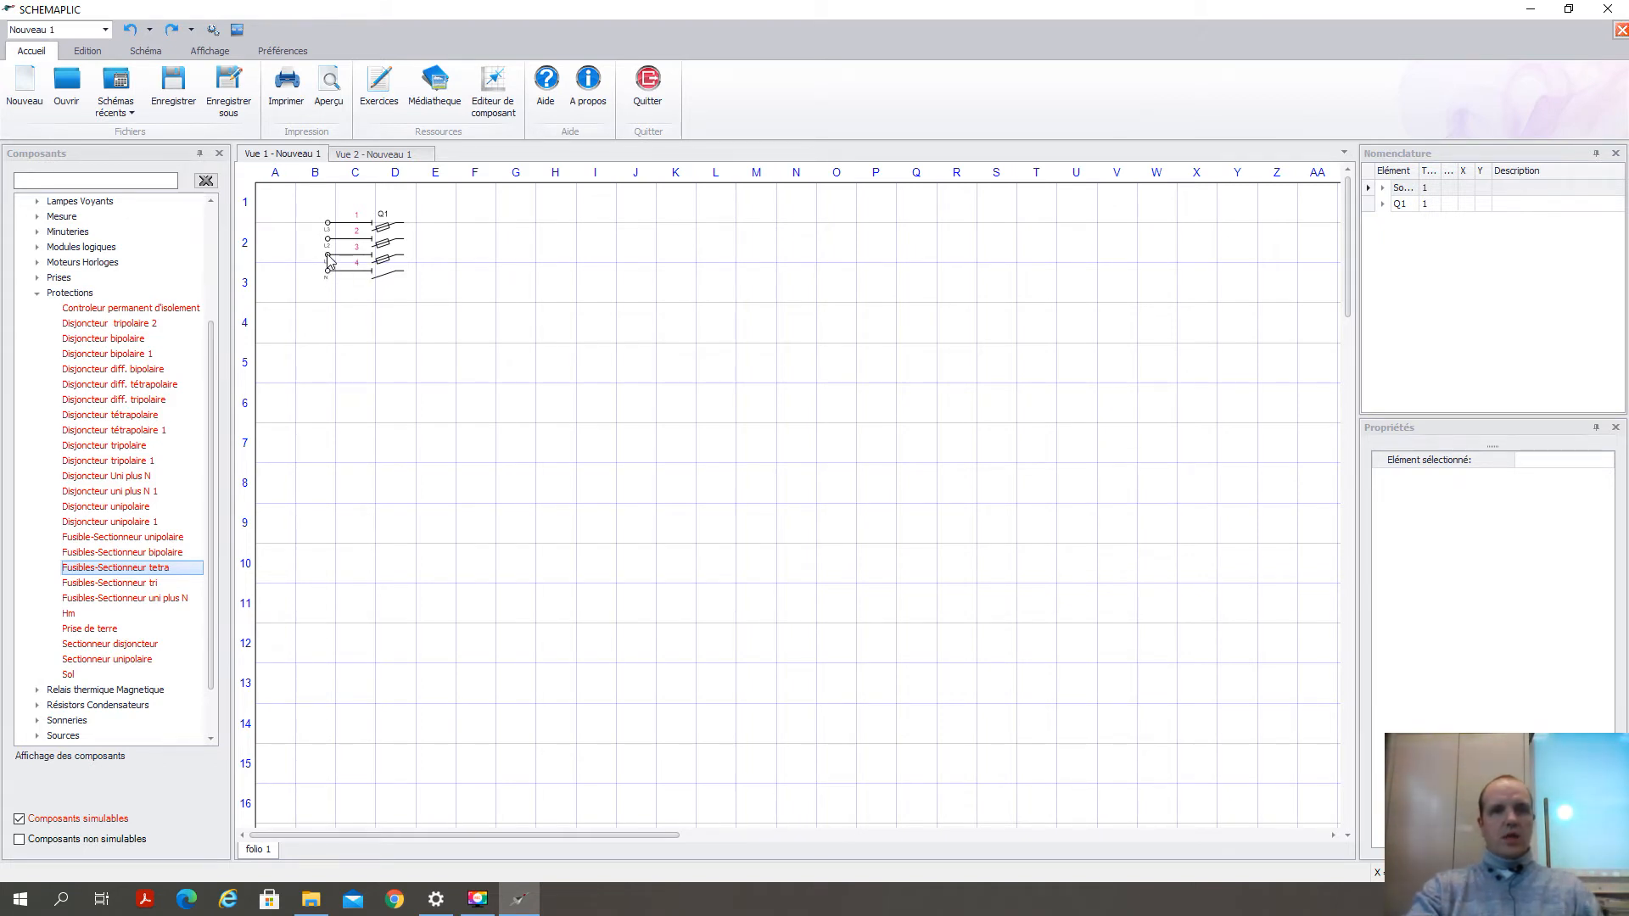
Step: Examine the three-phase source's characteristics sheet, including its symbol description, and close it
{"action": "left_click", "coordinate": [329, 271]}
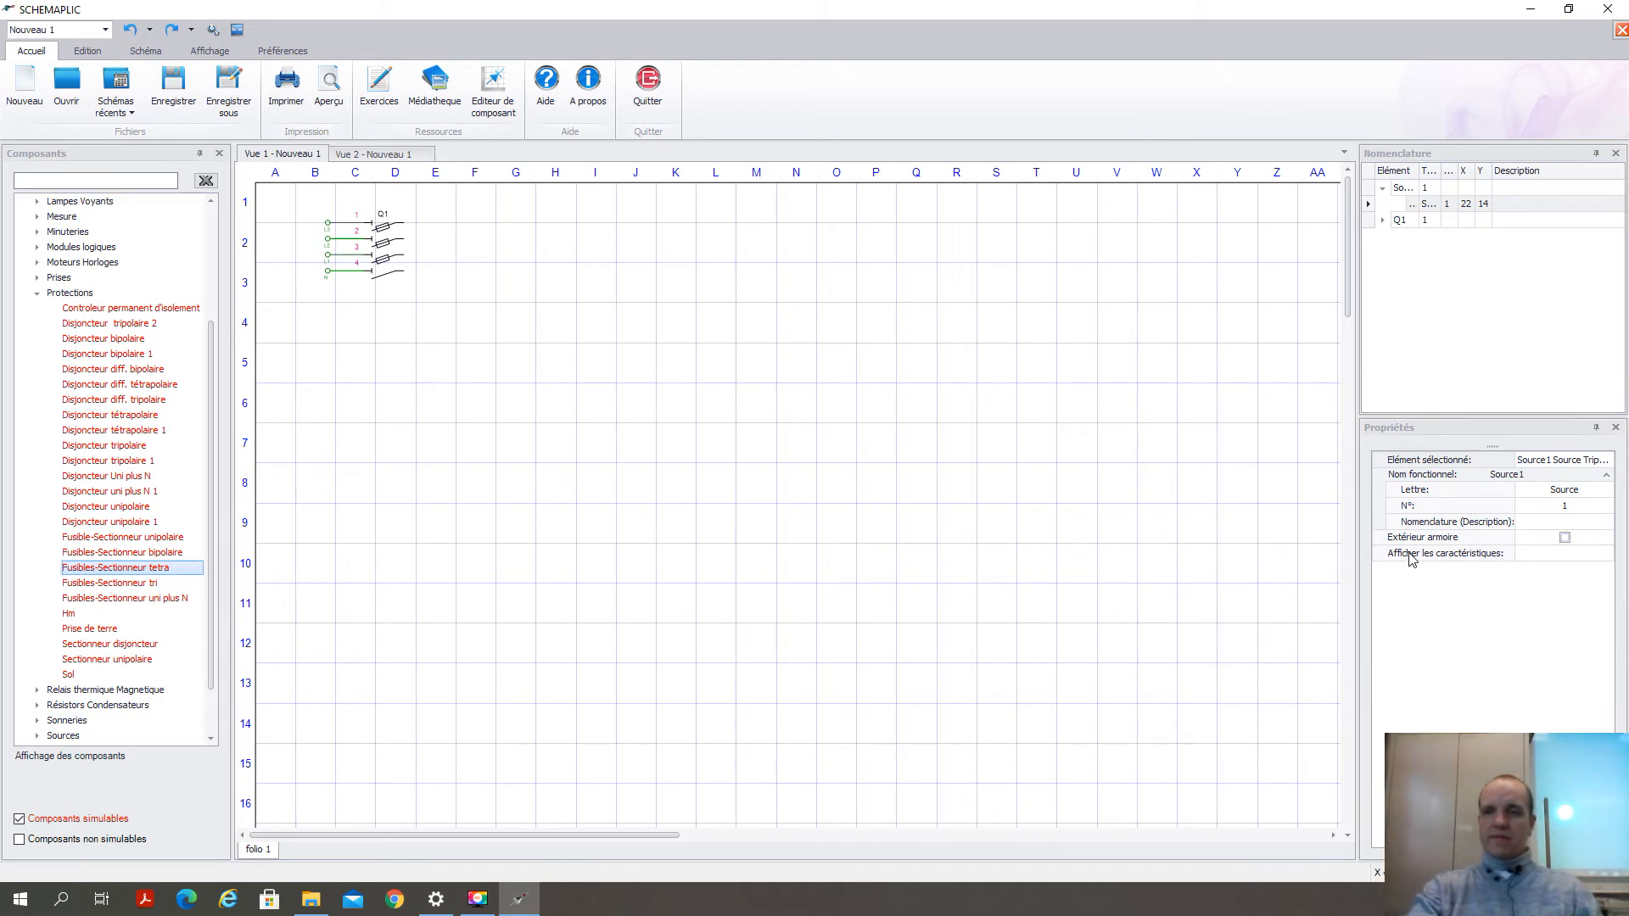
{"action": "left_click", "coordinate": [1538, 556]}
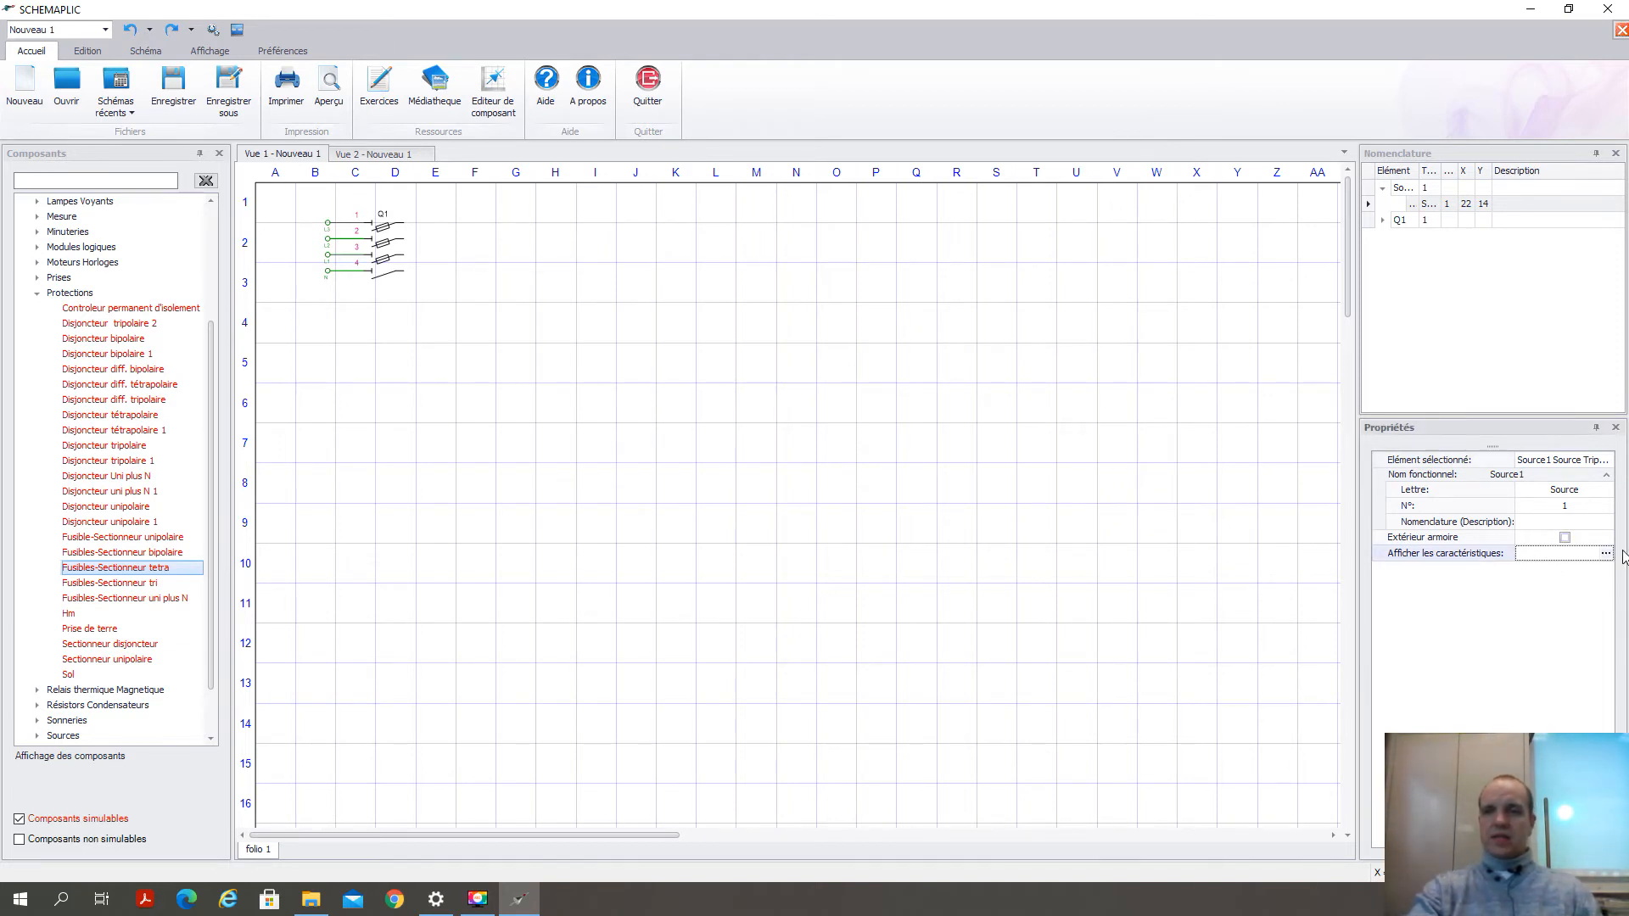
{"action": "left_click", "coordinate": [1607, 556]}
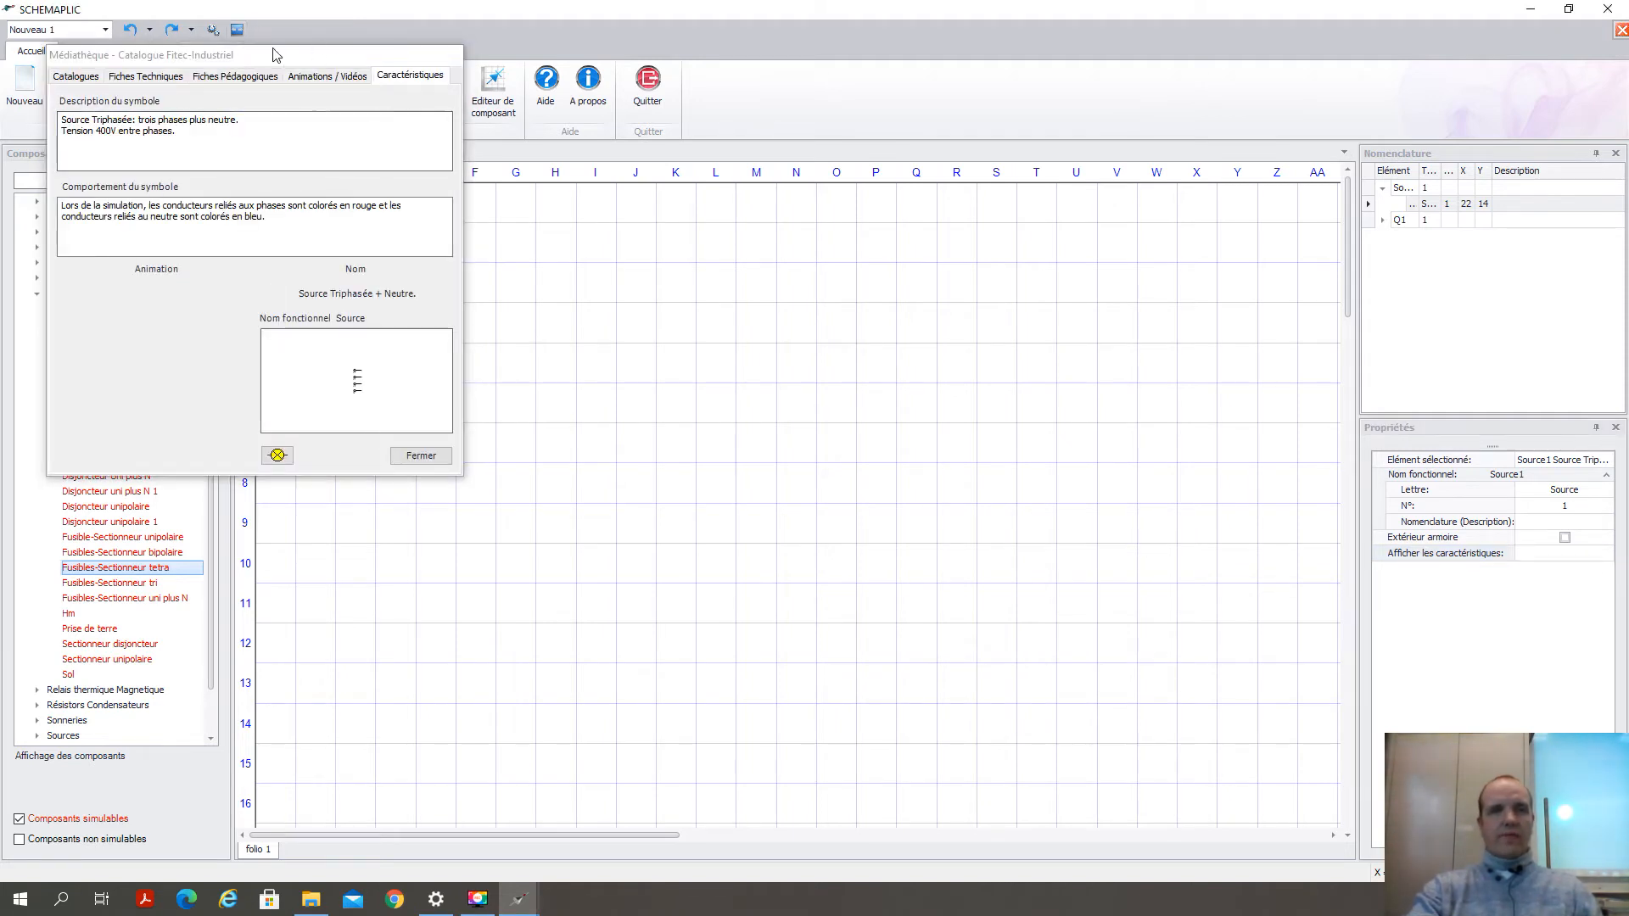
{"action": "left_click_drag", "start_coordinate": [273, 55], "coordinate": [988, 241]}
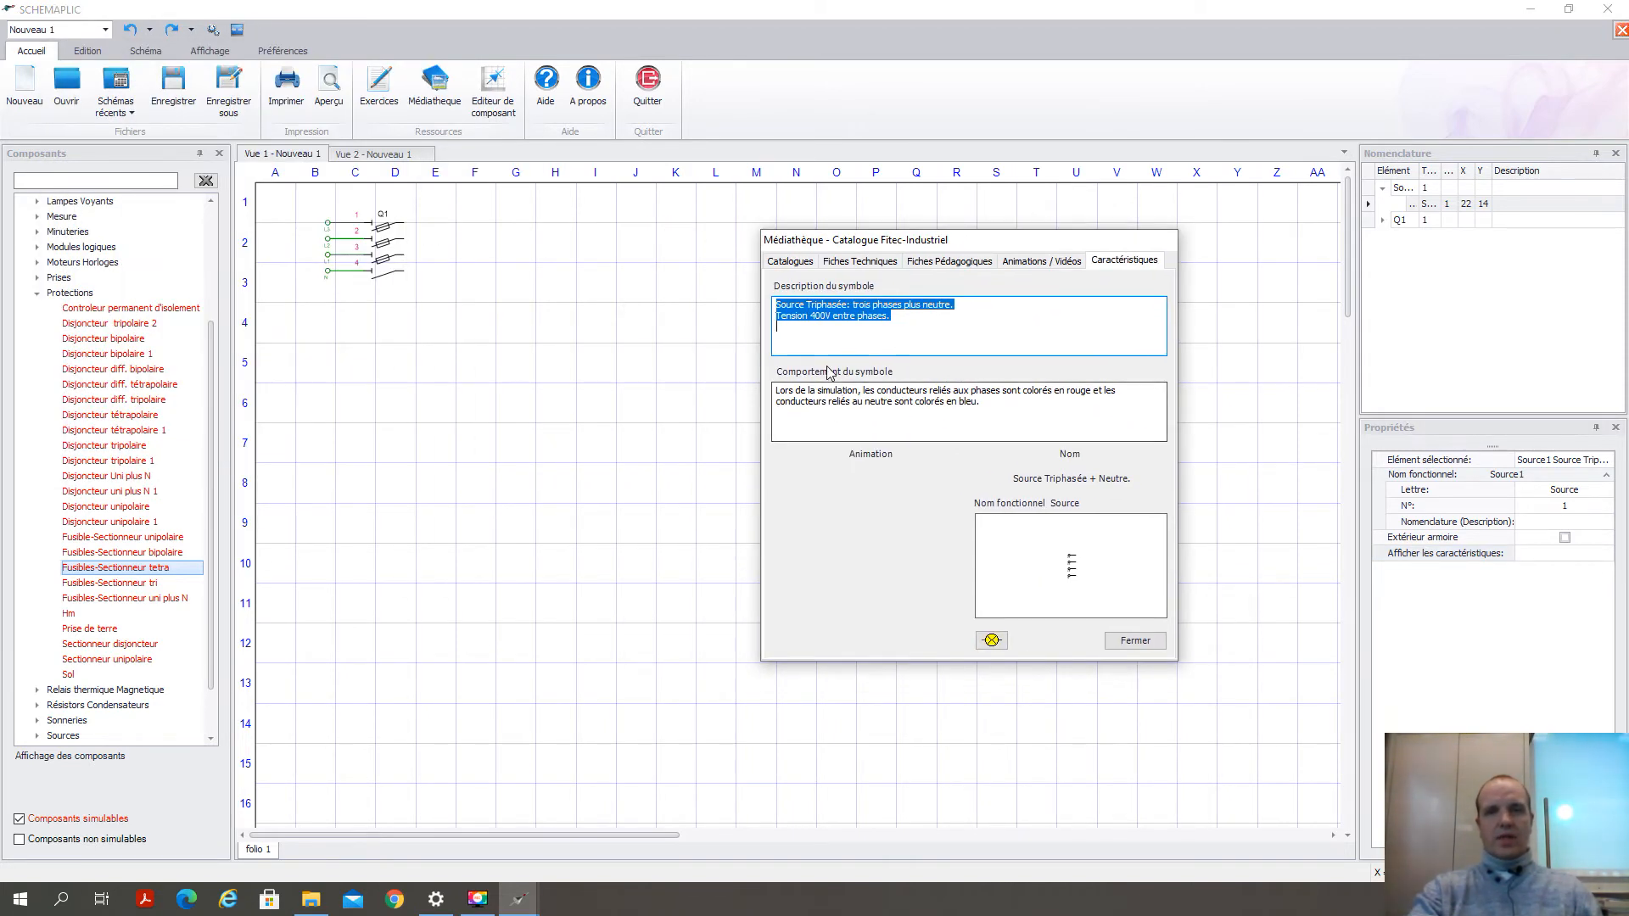
{"action": "left_click", "coordinate": [911, 325]}
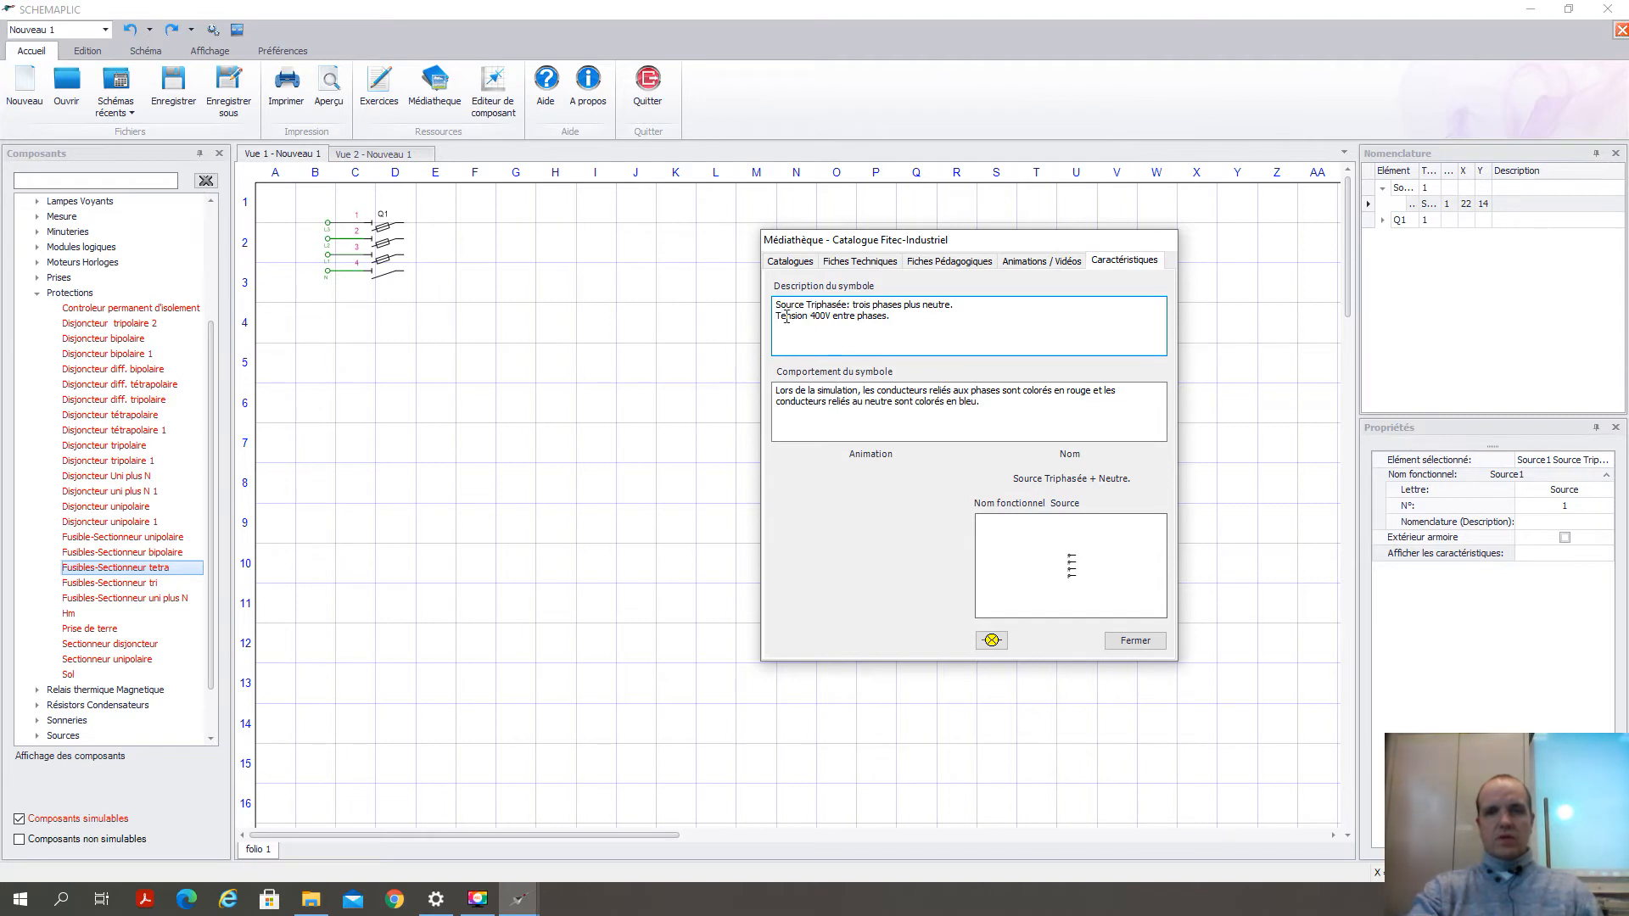
{"action": "left_click", "coordinate": [505, 324]}
{"action": "left_click", "coordinate": [1137, 640]}
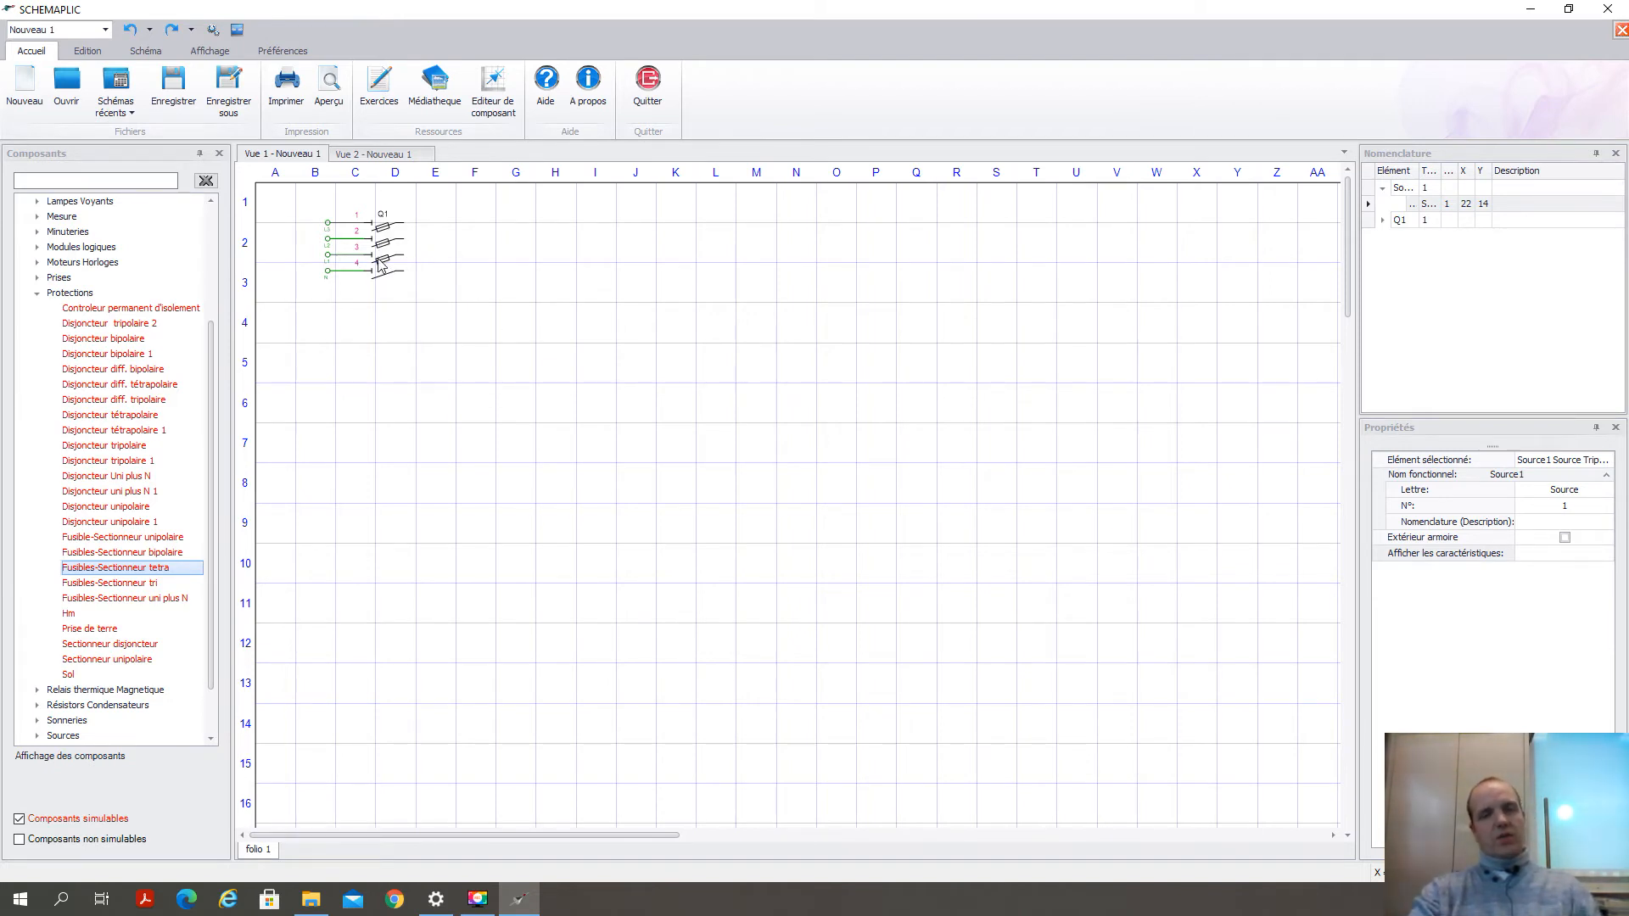
Step: Place a Bouton poussoir NF from the push-button components in column G, row 4
{"action": "left_click", "coordinate": [38, 295]}
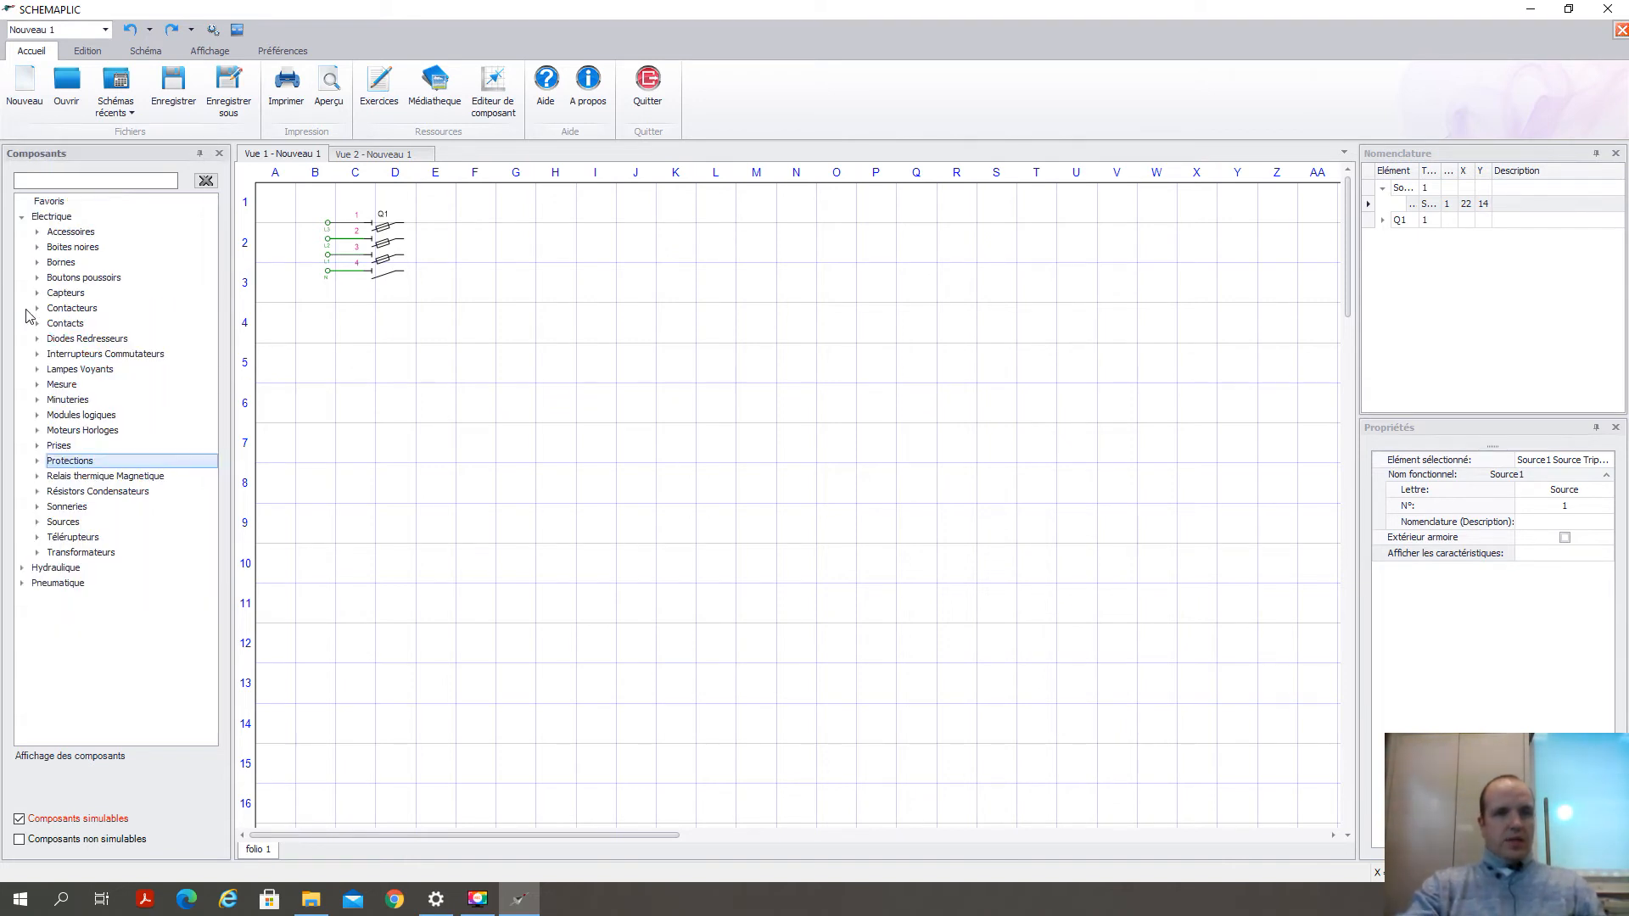
{"action": "left_click", "coordinate": [37, 278]}
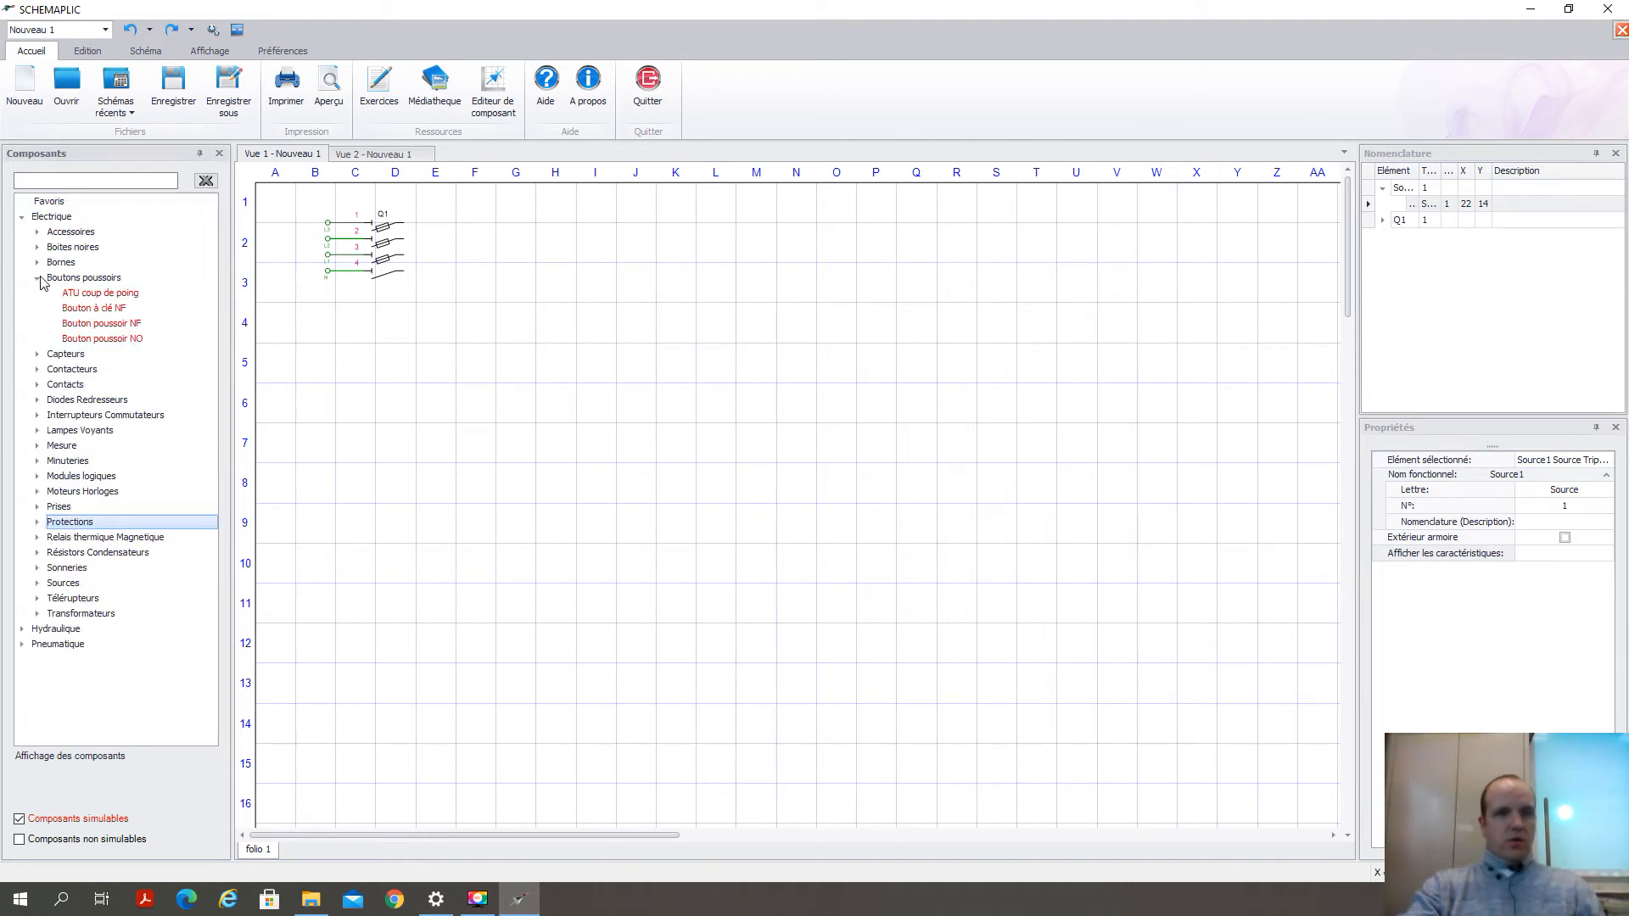
{"action": "left_click", "coordinate": [120, 323]}
{"action": "left_click_drag", "start_coordinate": [311, 338], "coordinate": [516, 329]}
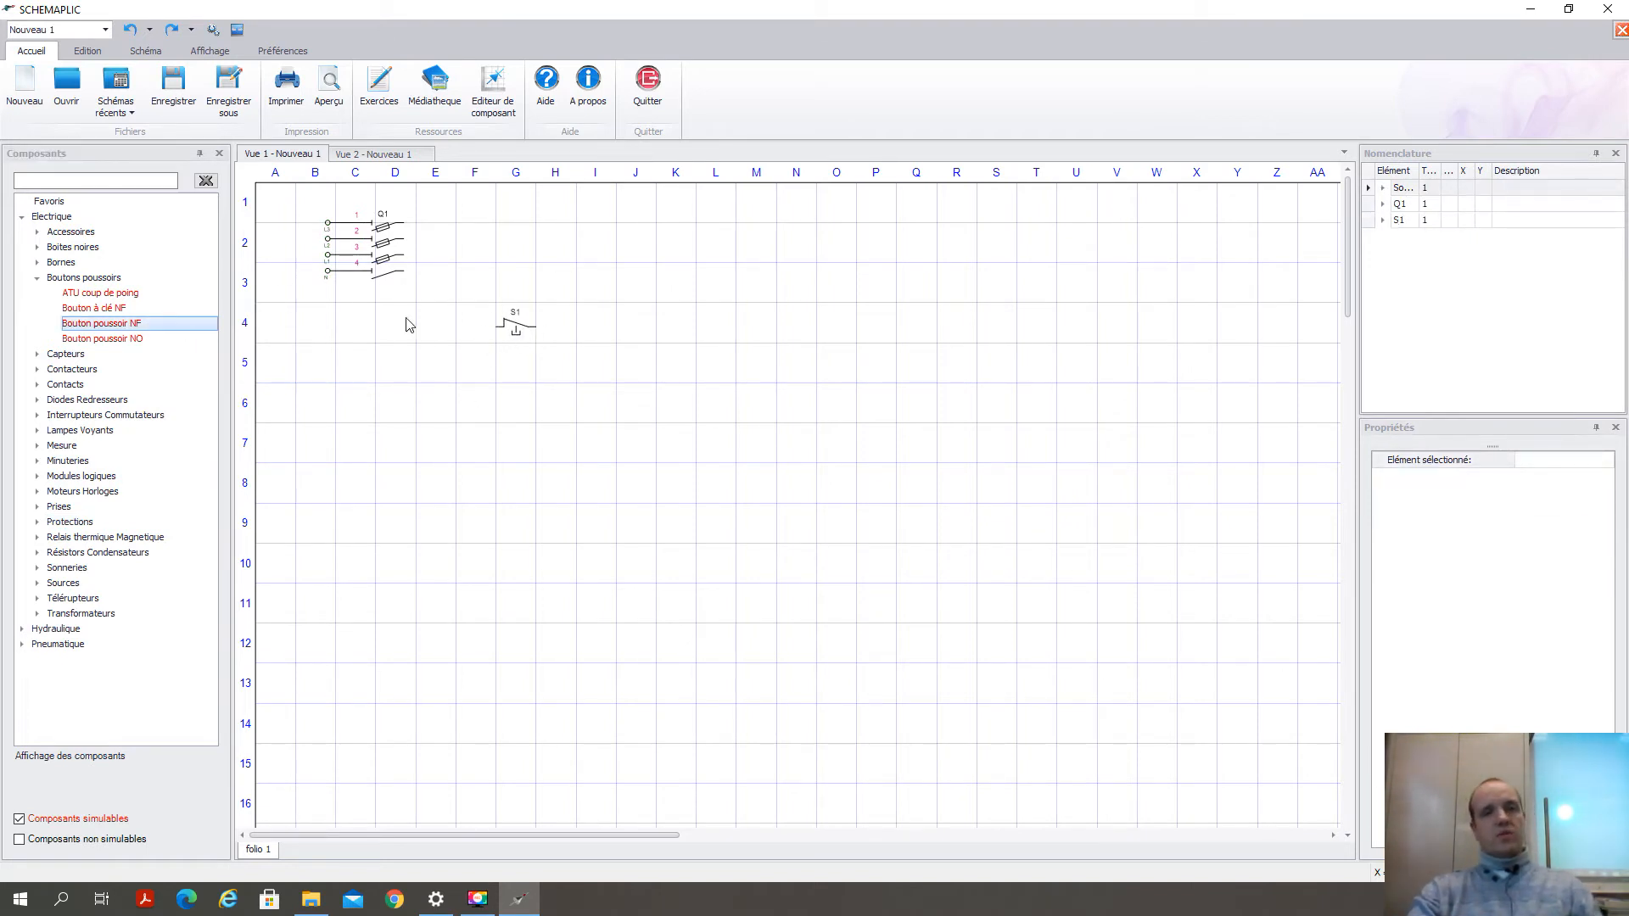
Step: Rotate push button S1 to the right so it stands vertically and shift it slightly to the F/G column boundary
{"action": "left_click", "coordinate": [518, 340]}
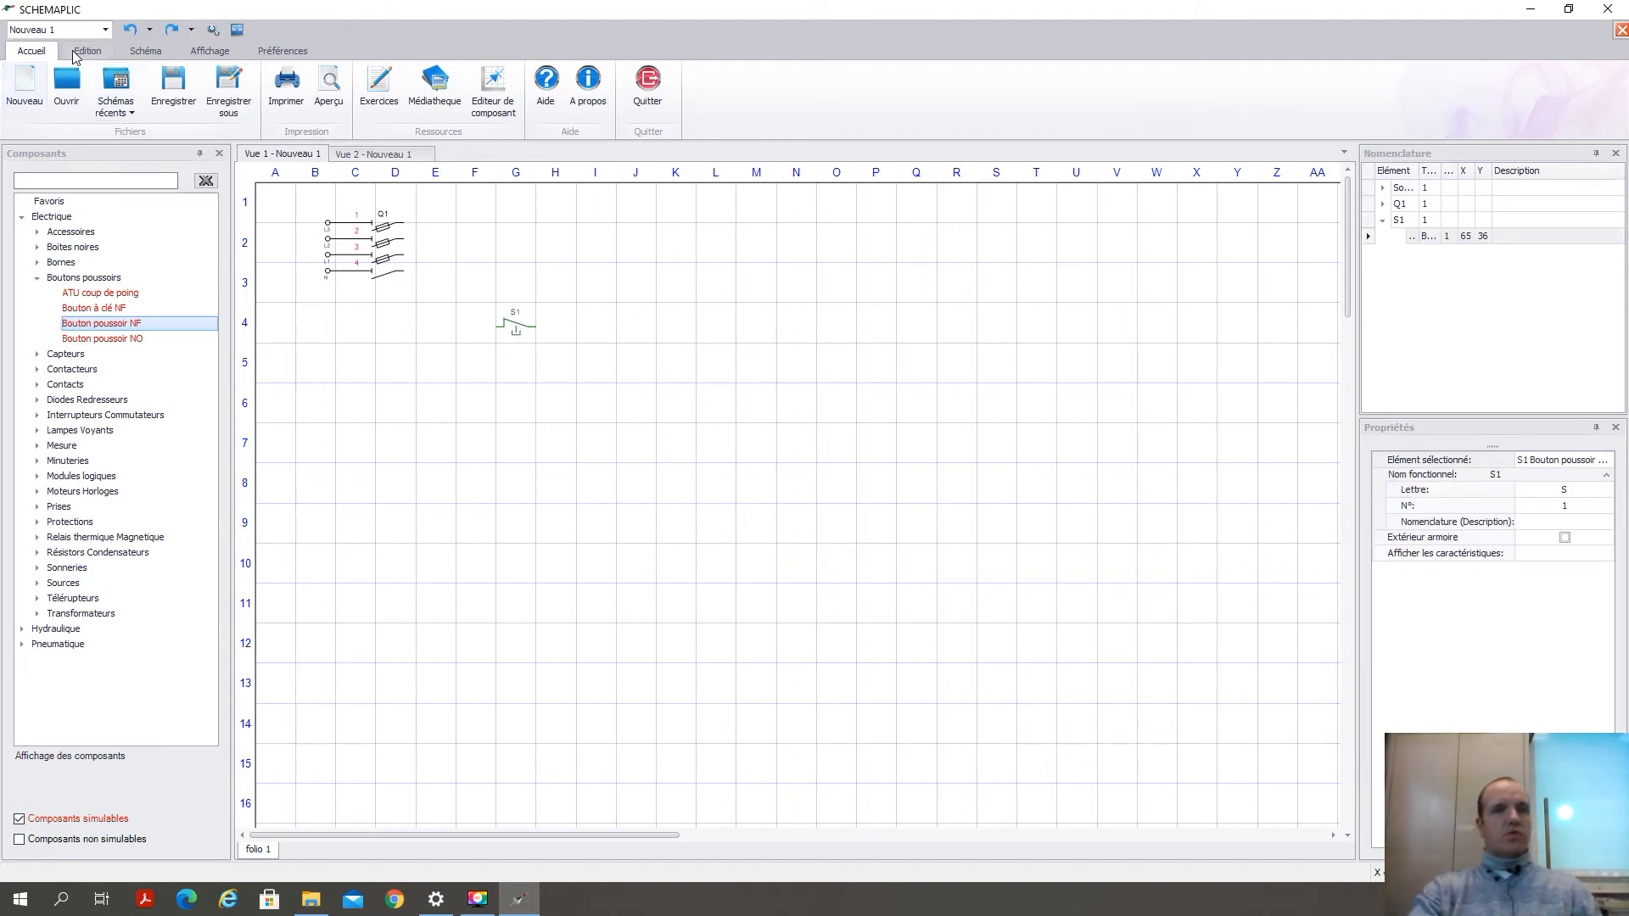
{"action": "left_click", "coordinate": [87, 51]}
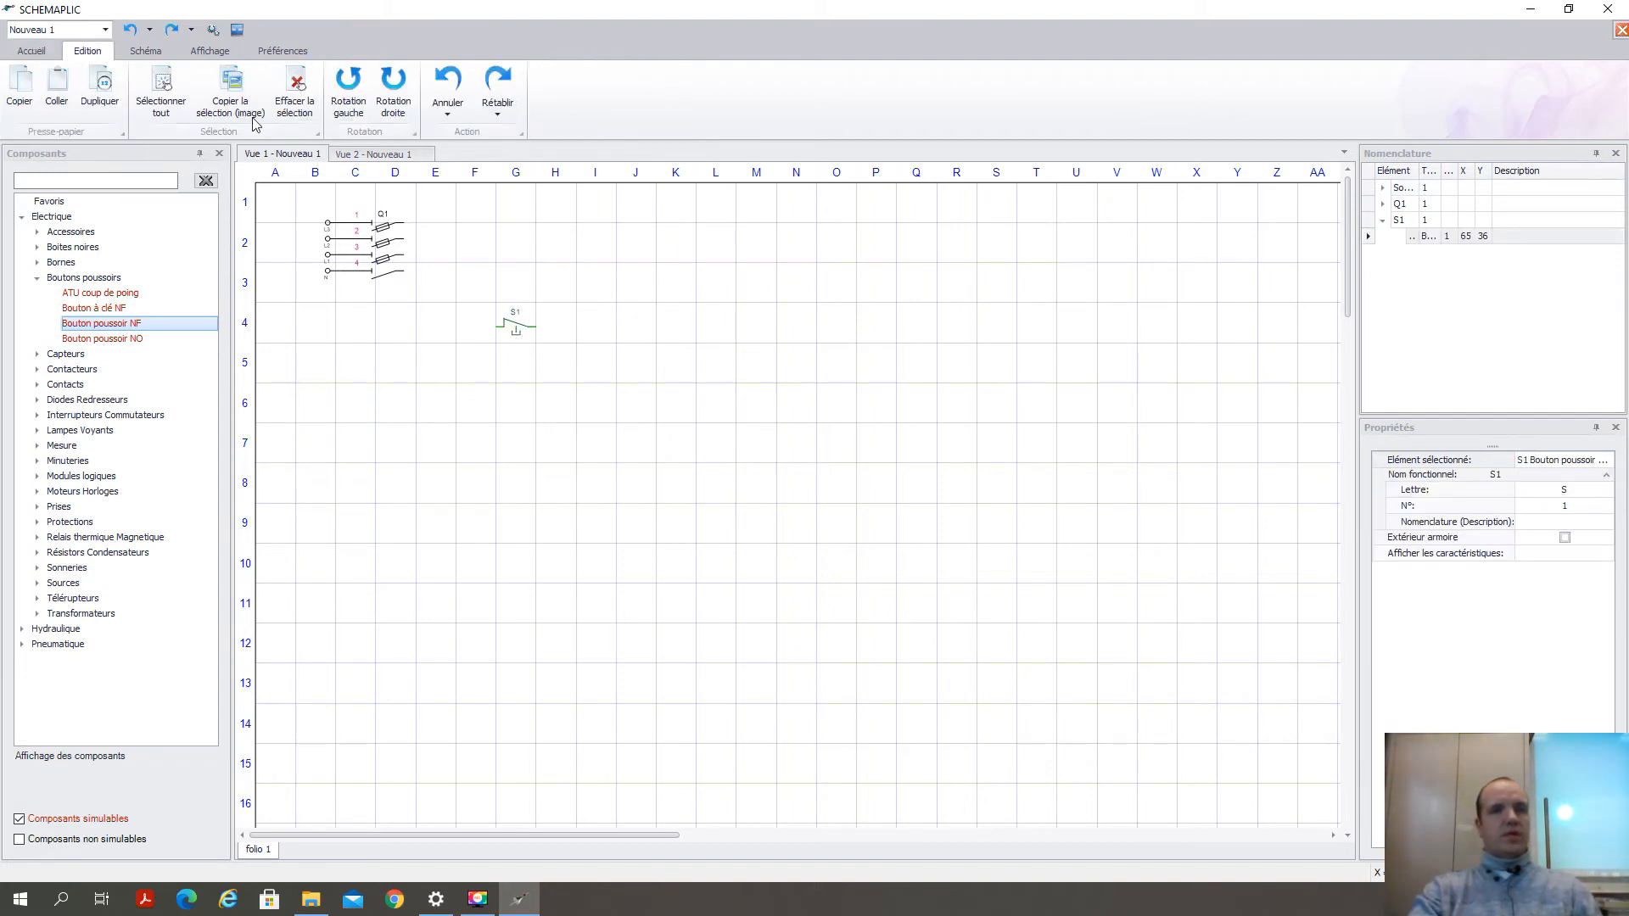
{"action": "left_click", "coordinate": [391, 95]}
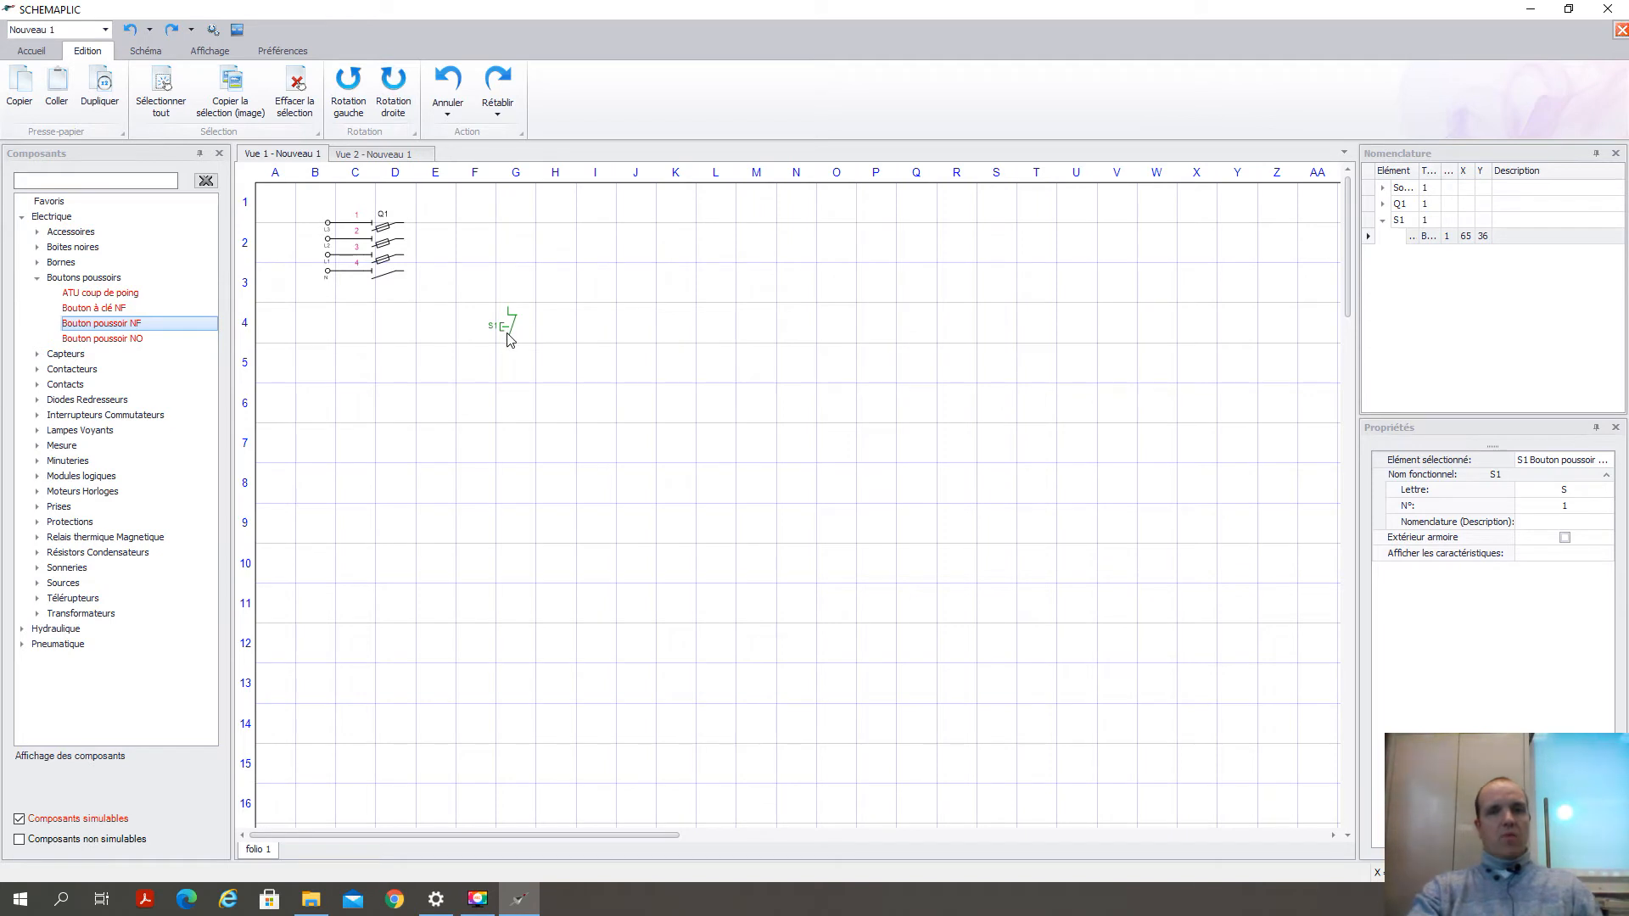
{"action": "left_click_drag", "start_coordinate": [505, 333], "coordinate": [497, 329]}
{"action": "left_click", "coordinate": [586, 371]}
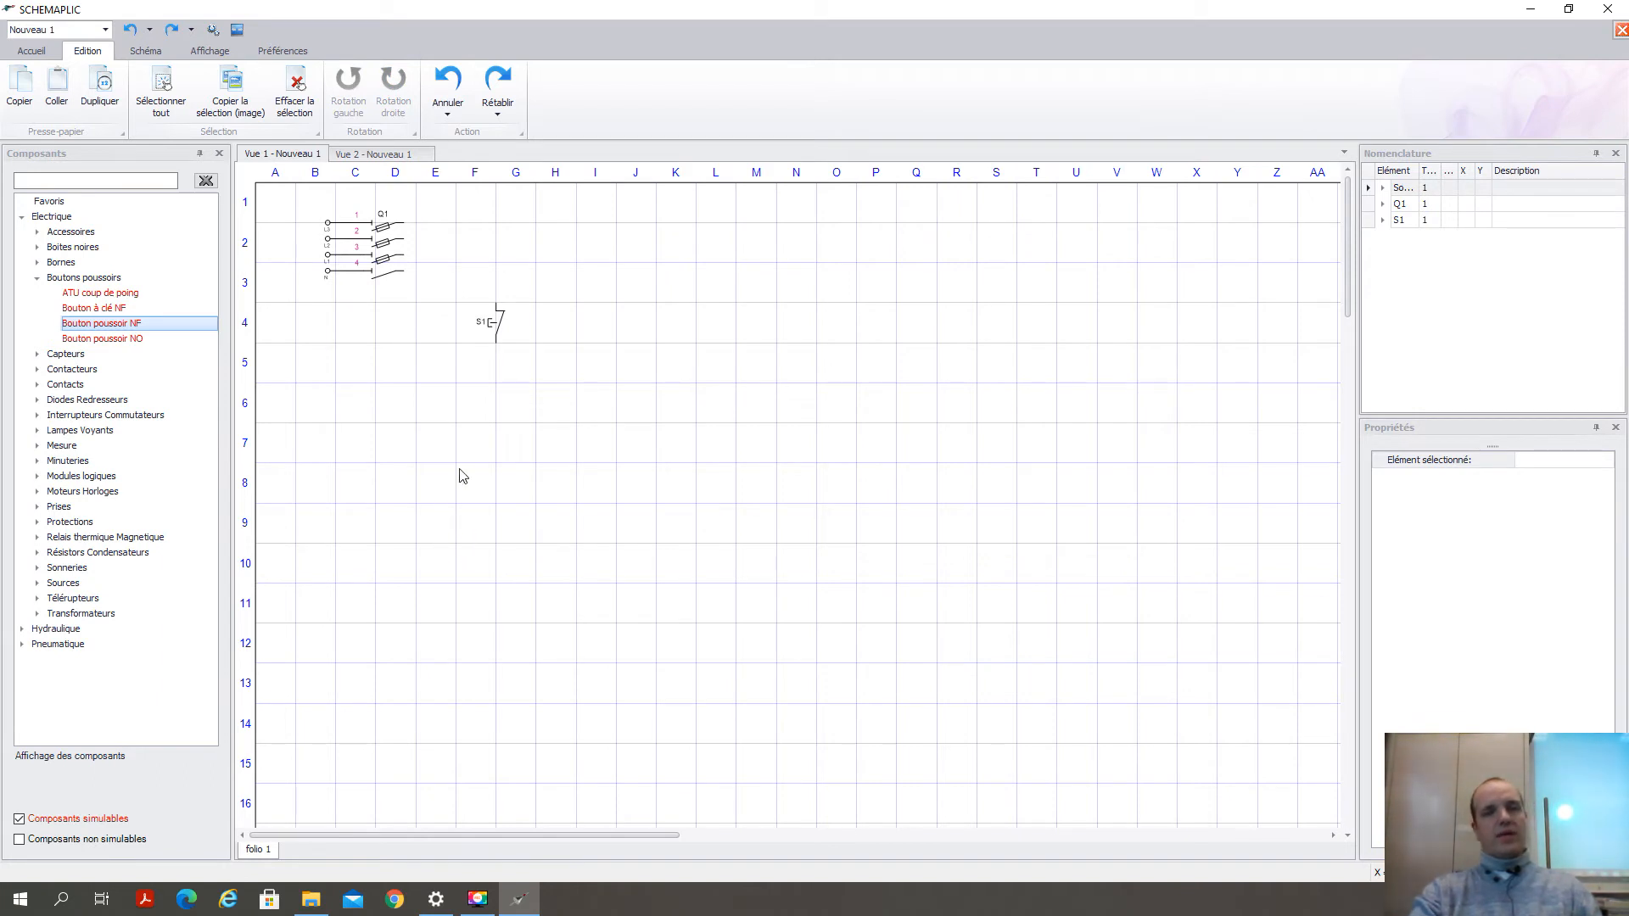
Step: Place a Bouton poussoir NO below S1 in row 6 and wire Q1's third pole through S1 to this button
{"action": "left_click", "coordinate": [119, 340]}
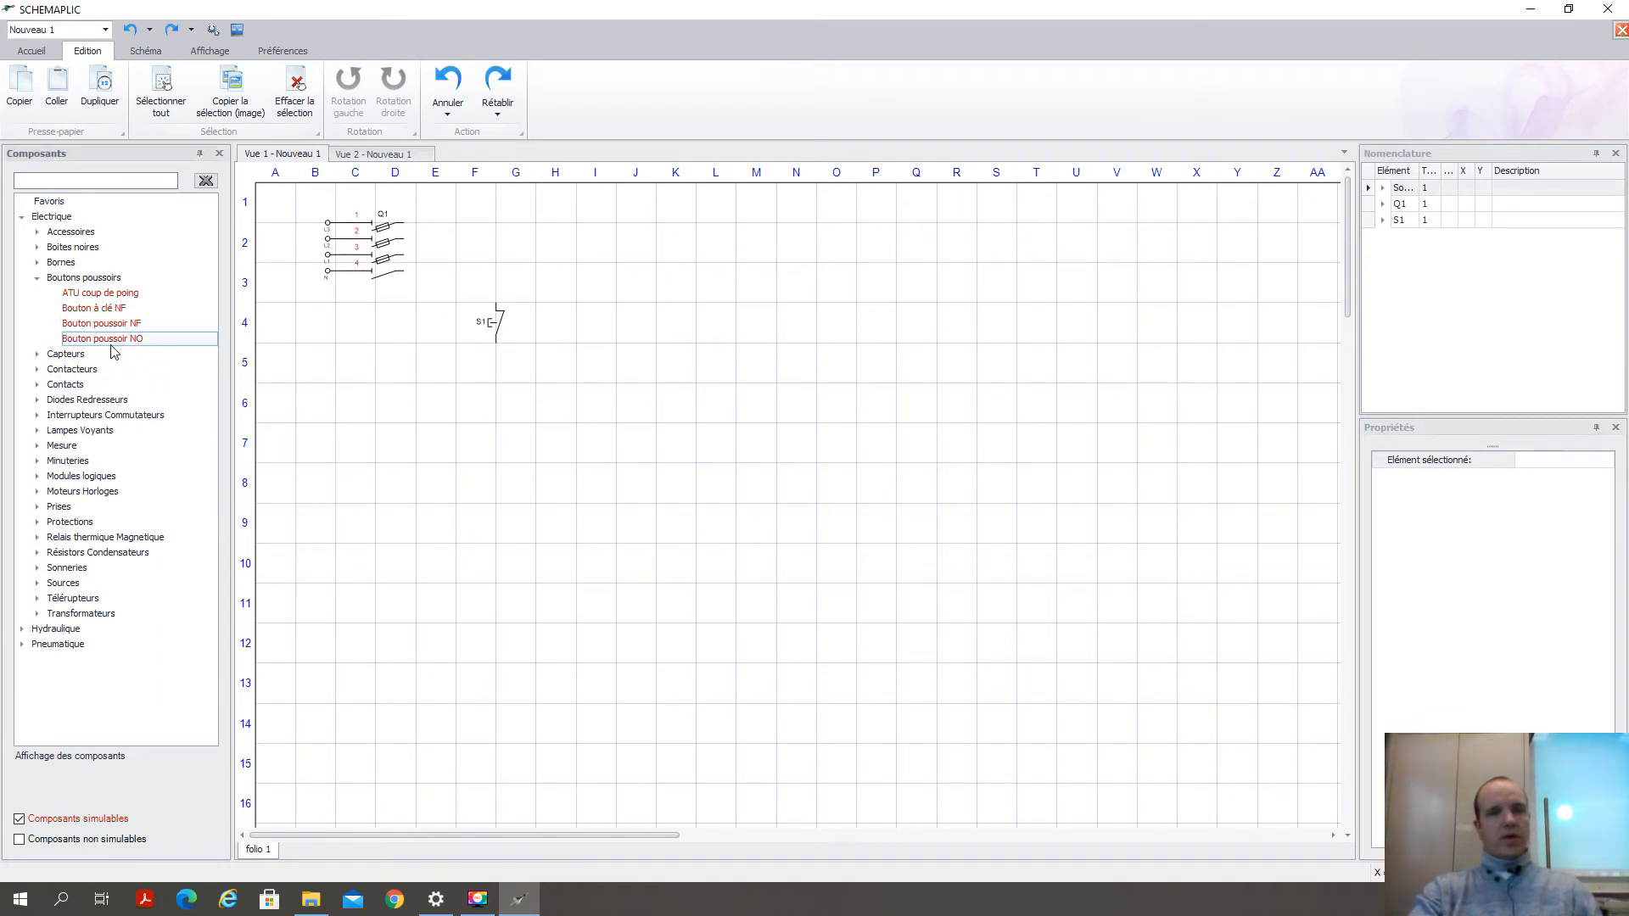
{"action": "left_click_drag", "start_coordinate": [119, 340], "coordinate": [493, 411]}
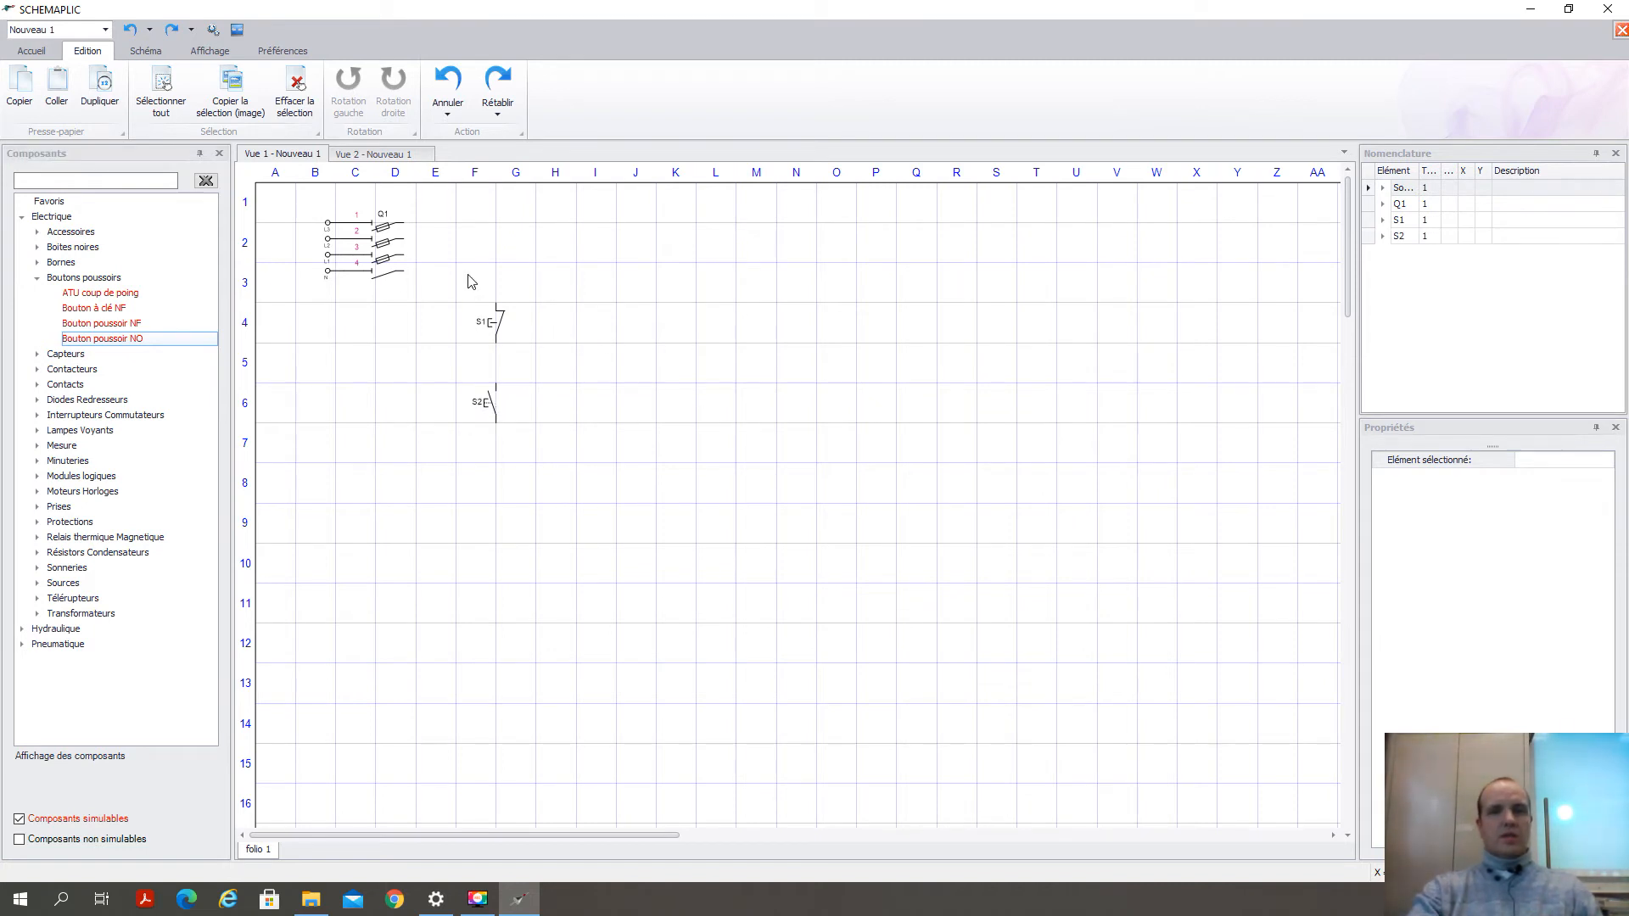
{"action": "left_click_drag", "start_coordinate": [489, 266], "coordinate": [405, 257]}
{"action": "left_click_drag", "start_coordinate": [495, 338], "coordinate": [495, 339]}
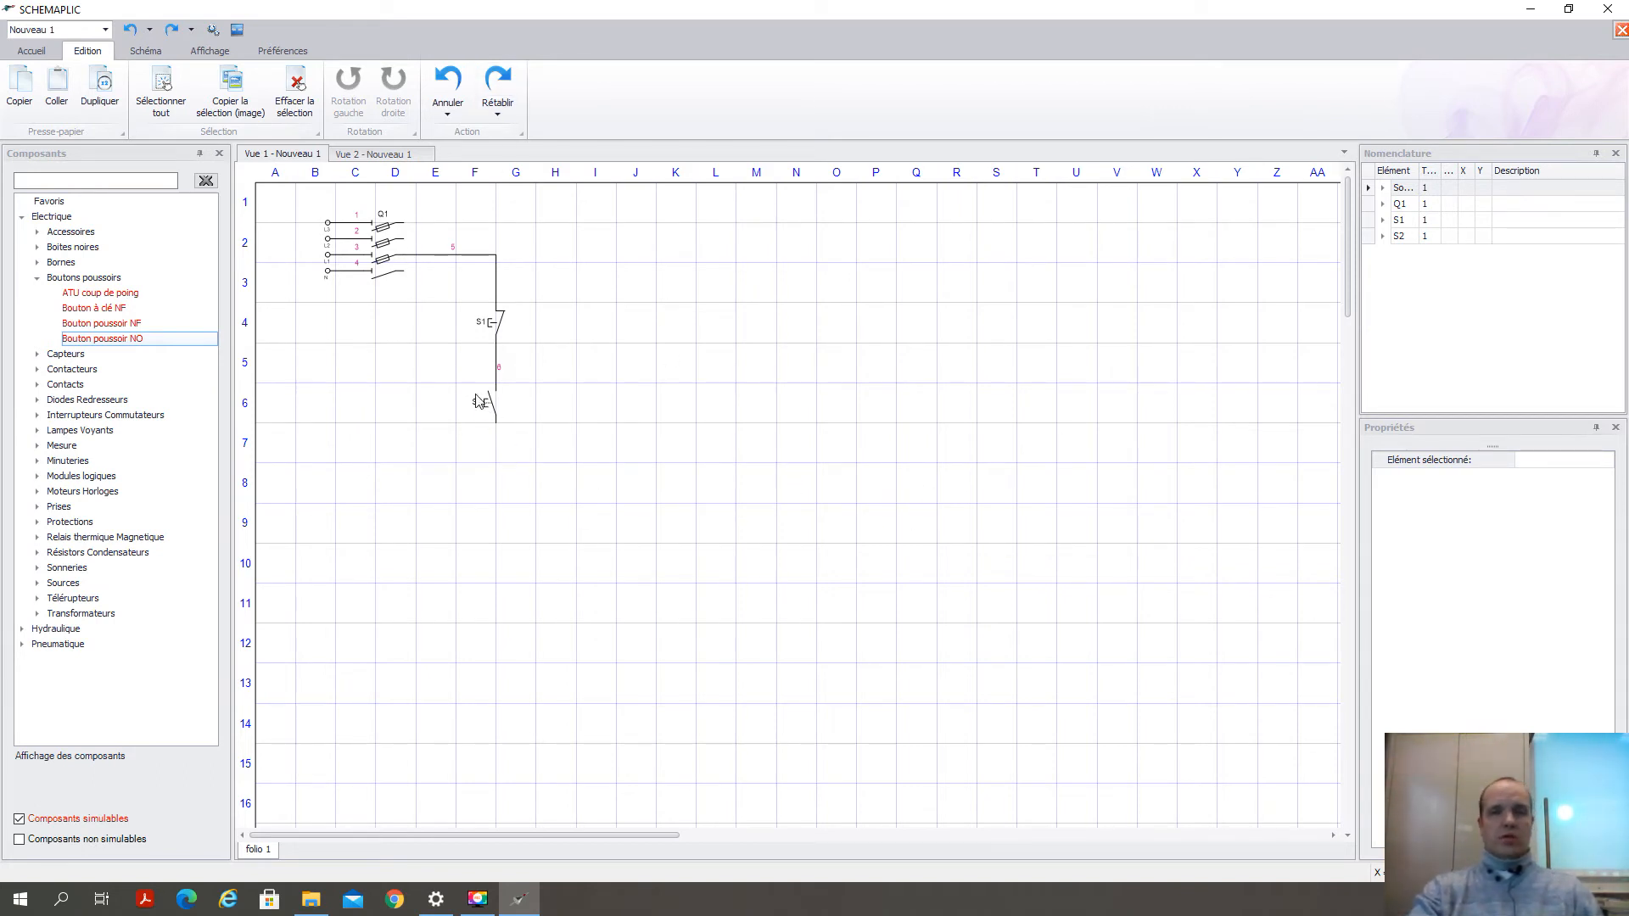
{"action": "left_click", "coordinate": [37, 278]}
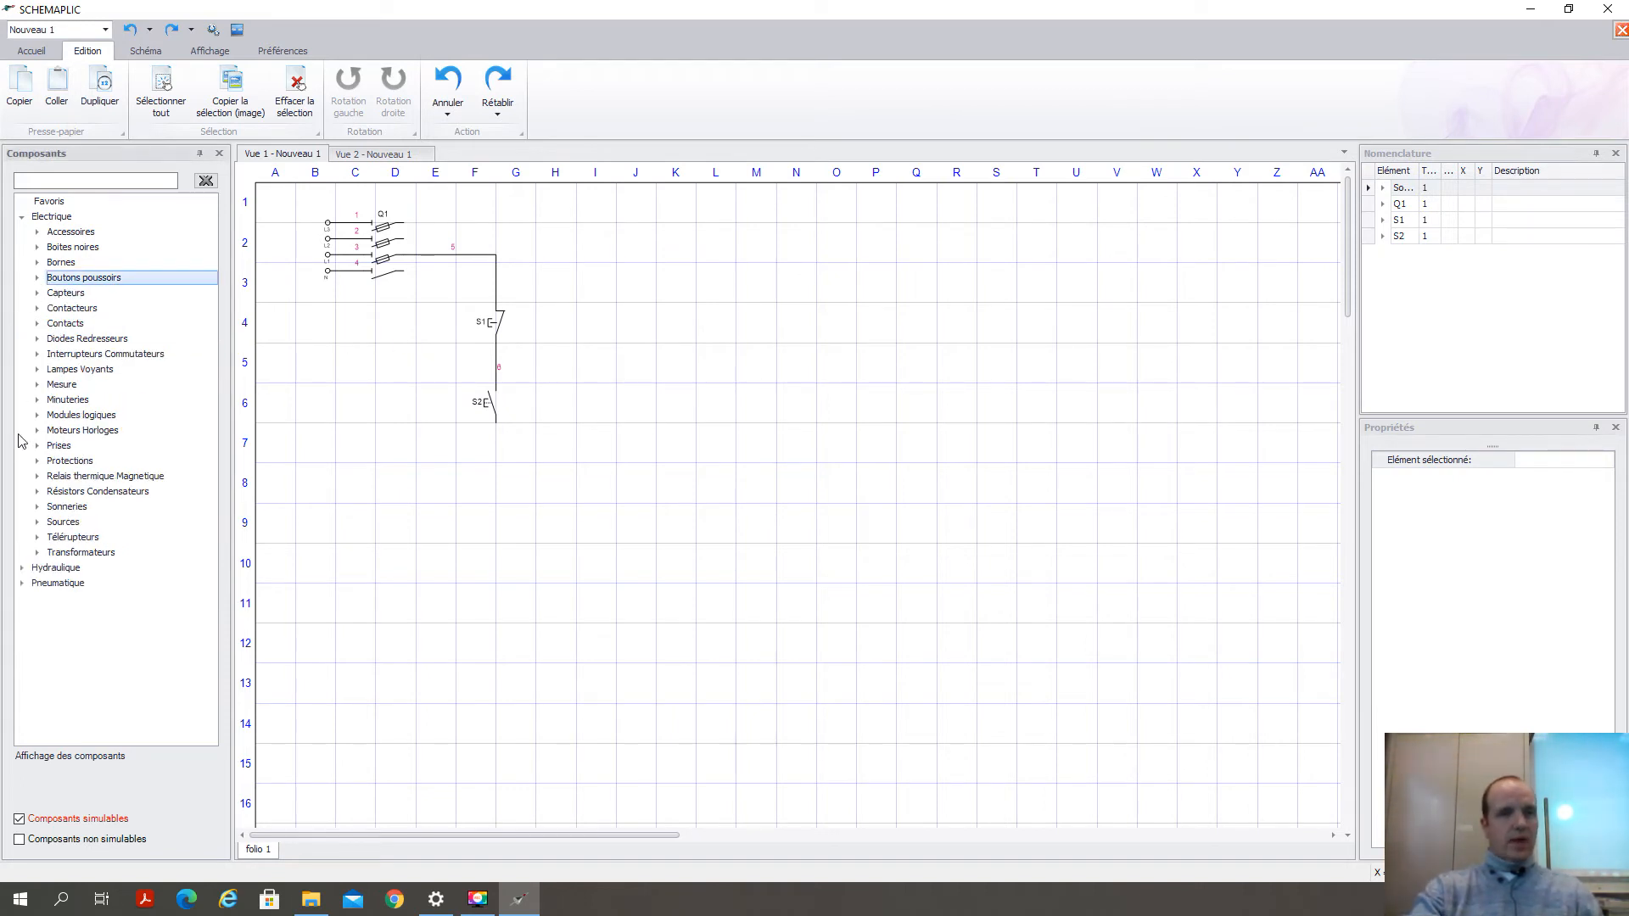
Step: Place a Bobine KM 230V below S2 in row 9 and wire it to S2
{"action": "left_click", "coordinate": [38, 310]}
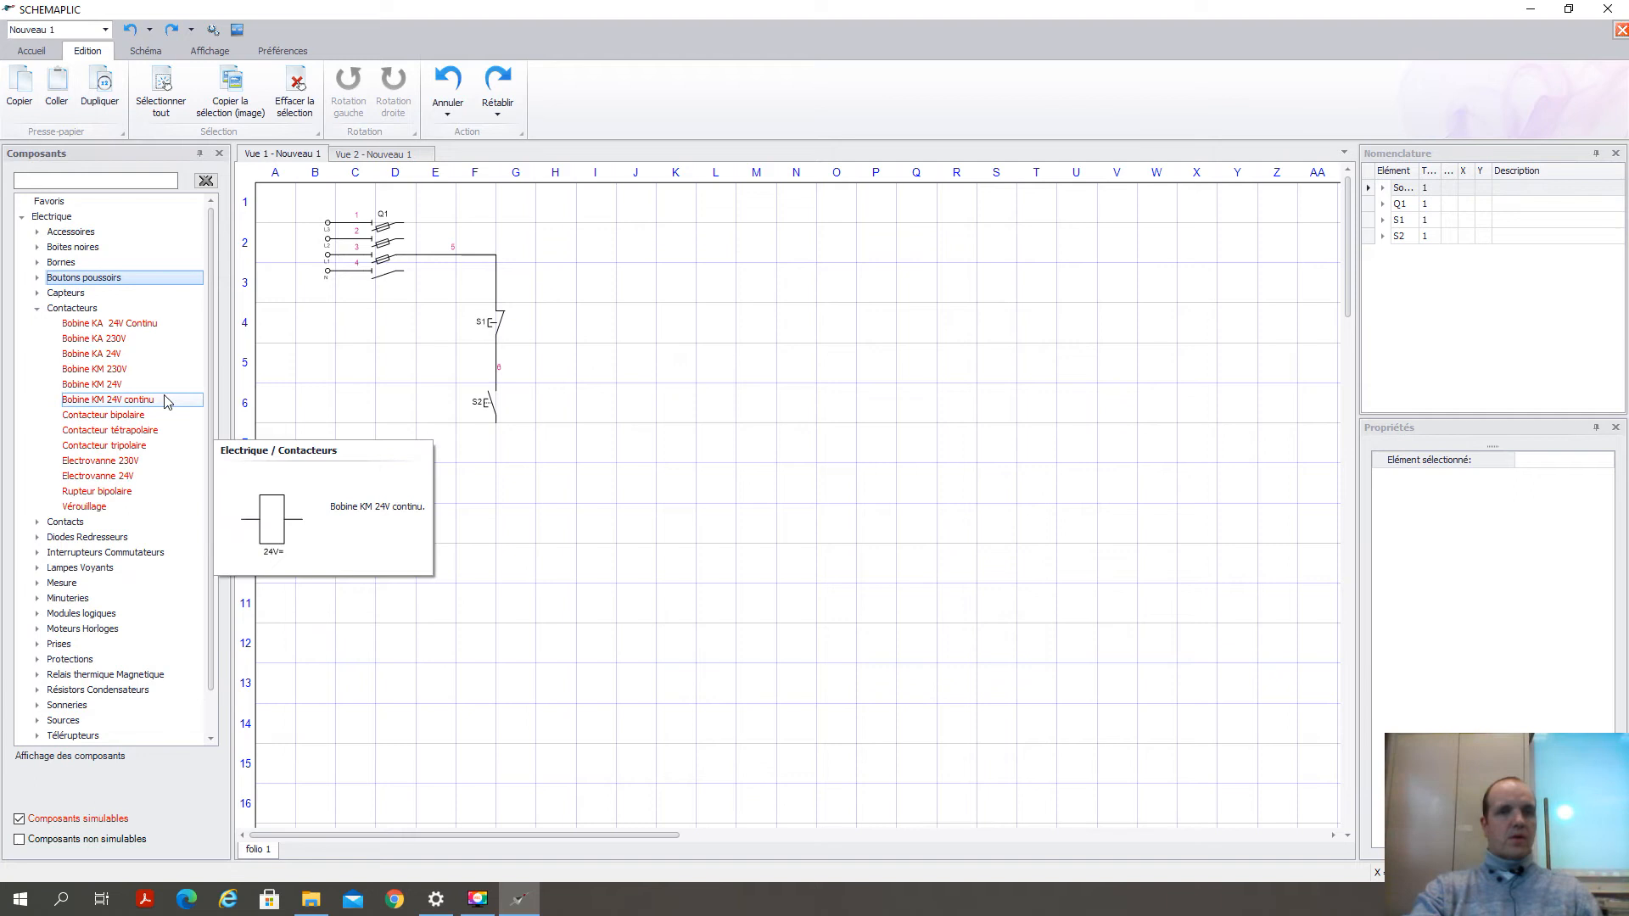
{"action": "left_click_drag", "start_coordinate": [98, 374], "coordinate": [497, 420]}
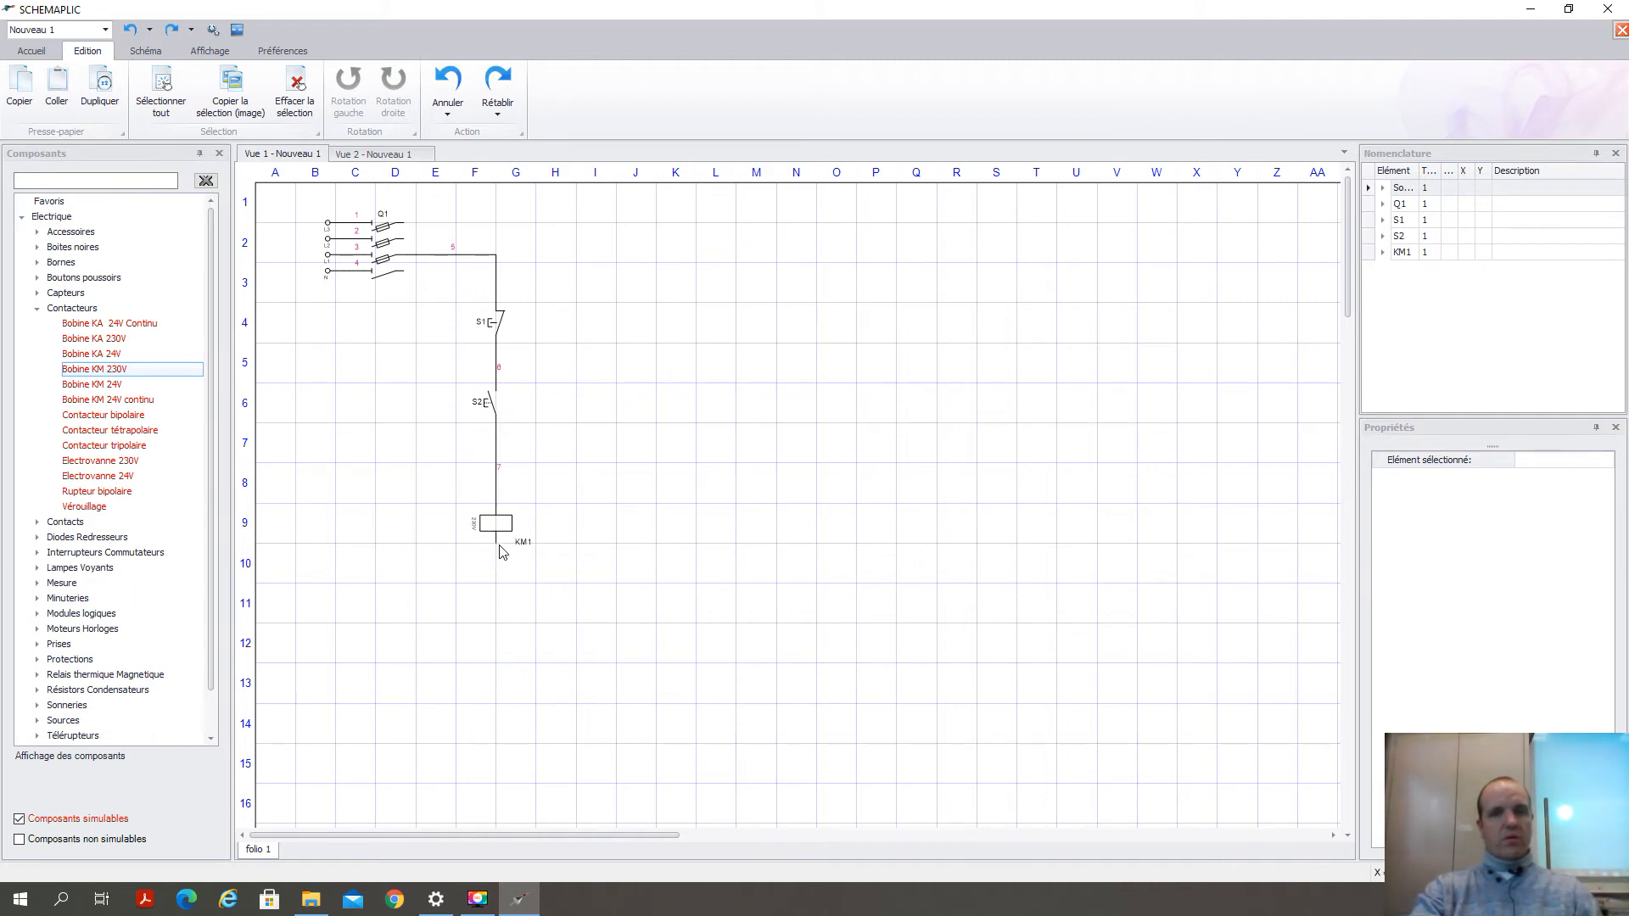
Step: Wire the coil's lower terminal back to Q1's fourth pole, routing the conductor below the coil along the row 11/12 boundary
{"action": "left_click_drag", "start_coordinate": [454, 543], "coordinate": [400, 272]}
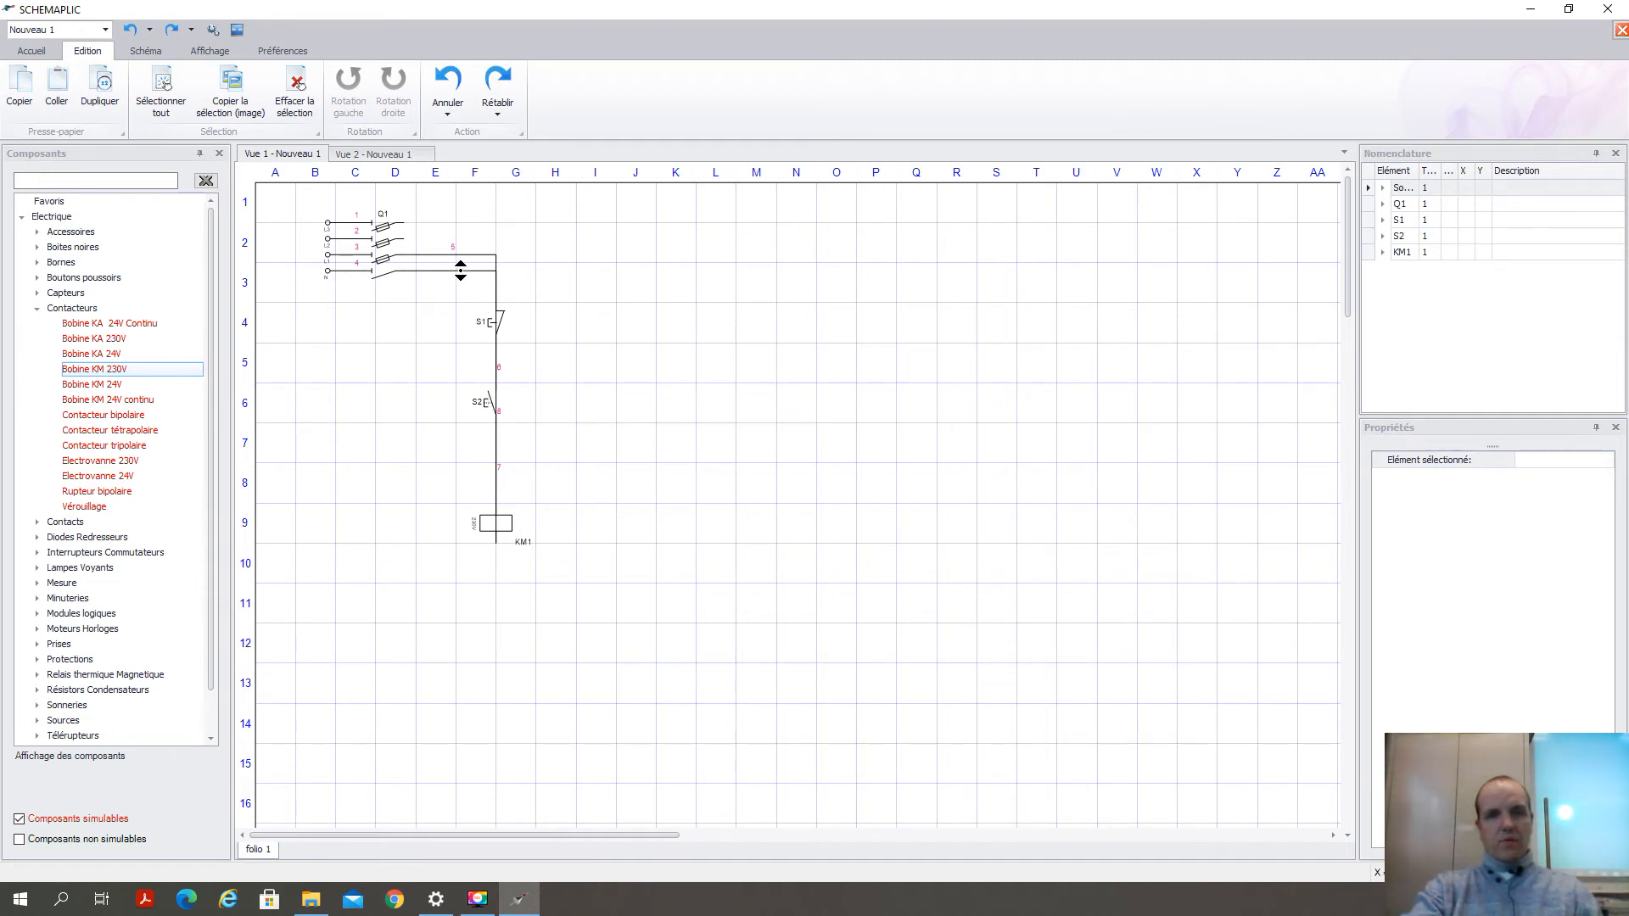
{"action": "left_click_drag", "start_coordinate": [460, 271], "coordinate": [462, 624]}
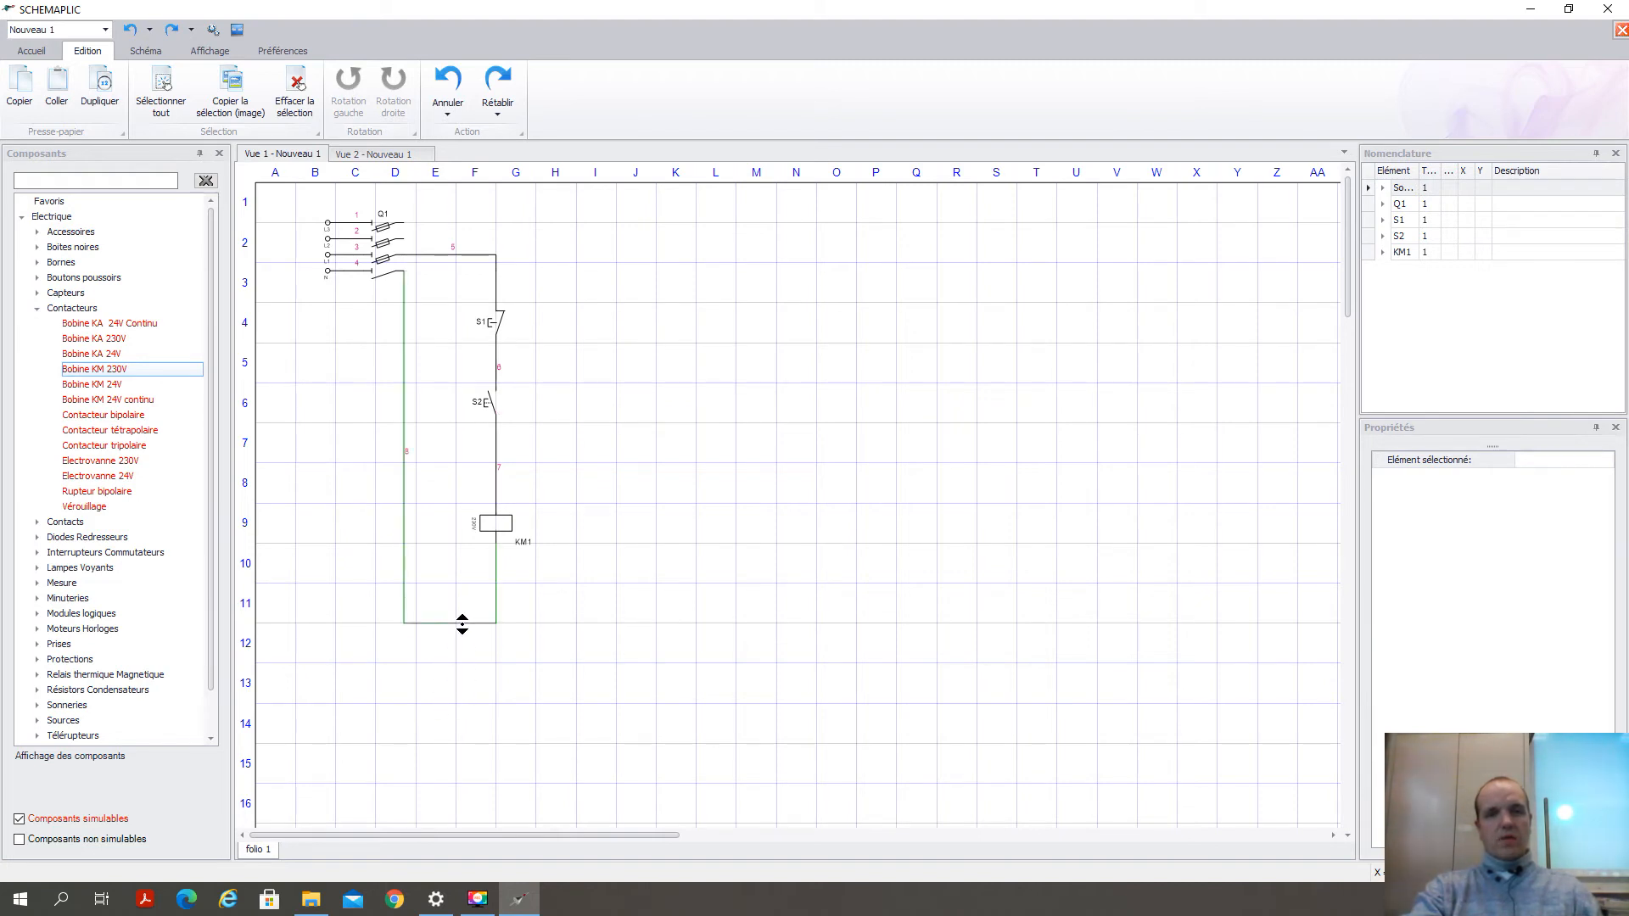
{"action": "left_click", "coordinate": [406, 487]}
{"action": "left_click", "coordinate": [722, 426]}
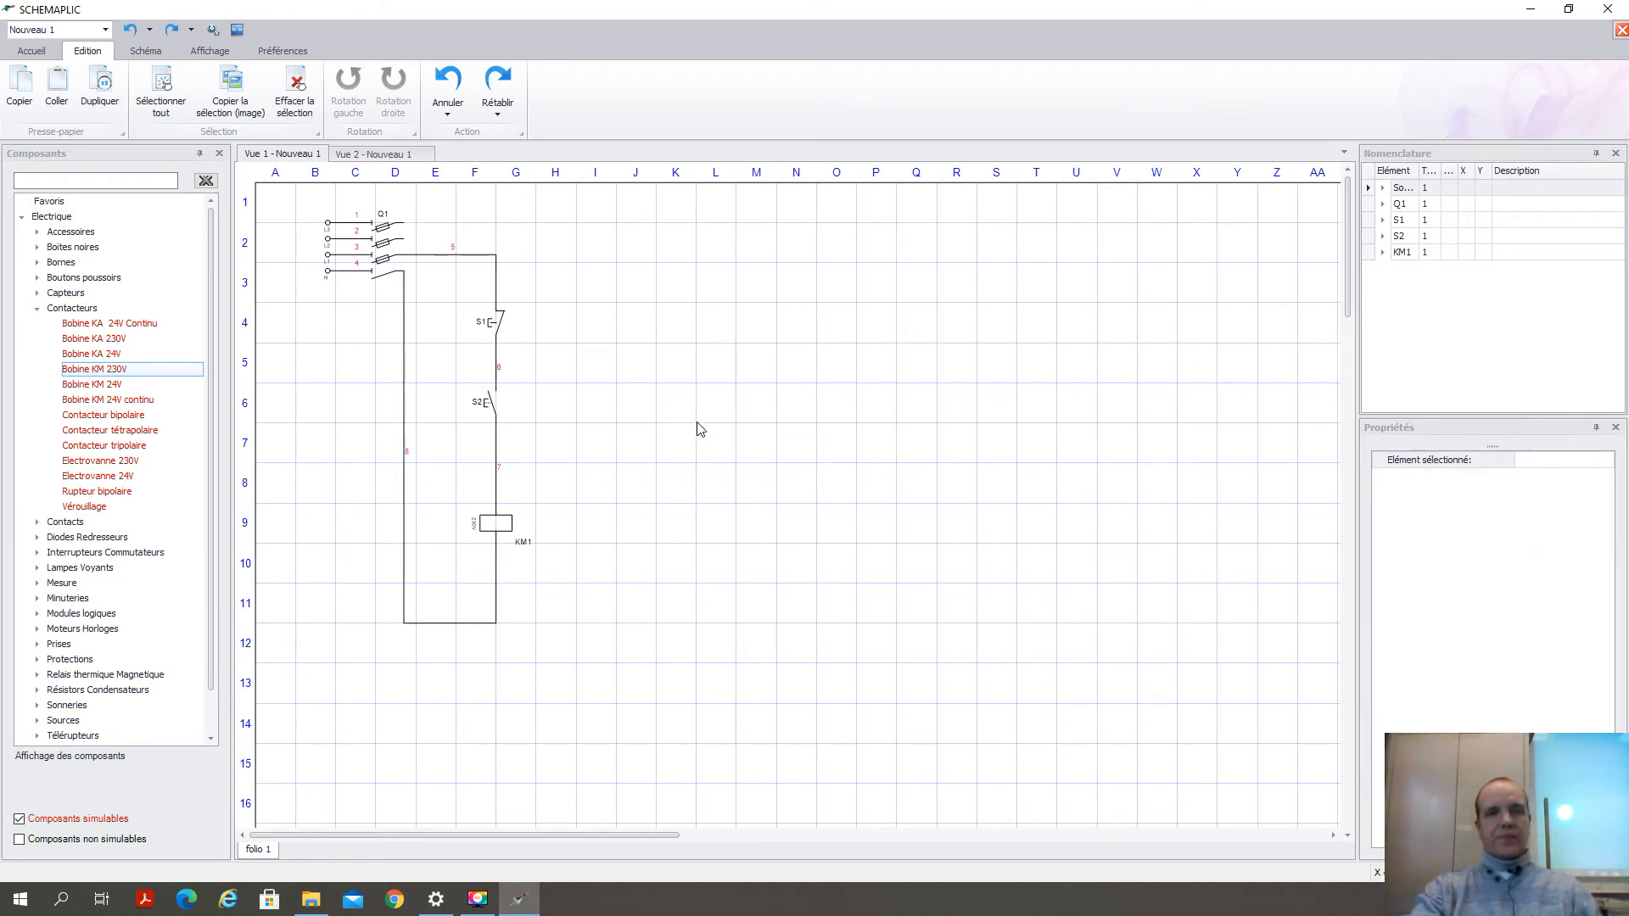
{"action": "left_click", "coordinate": [37, 310]}
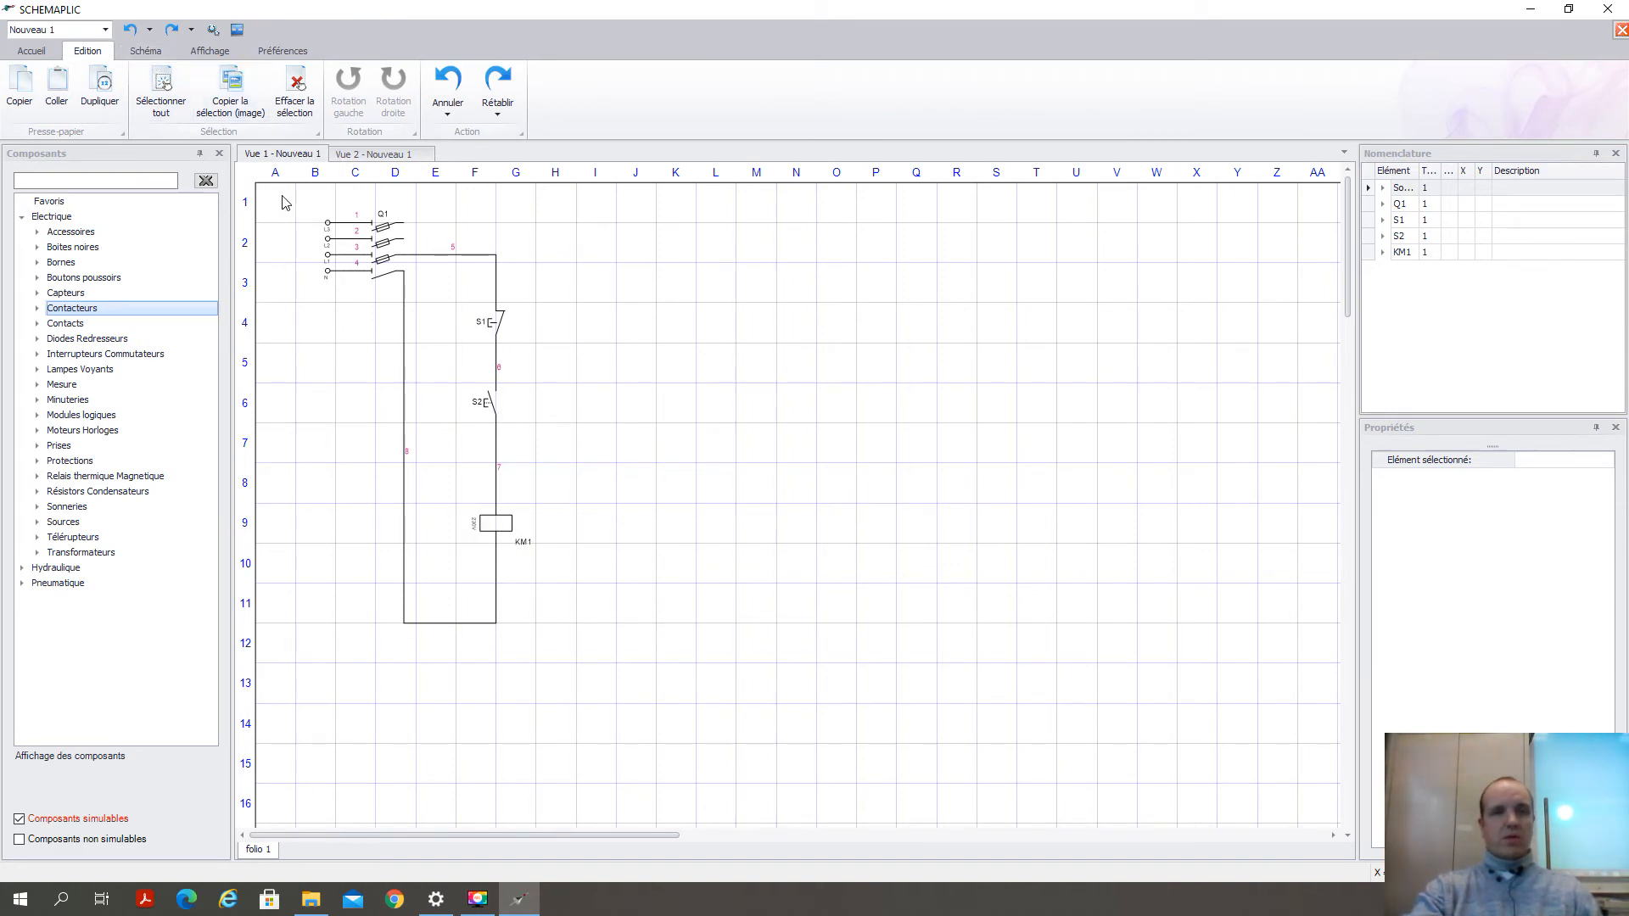
Step: Simulate the control circuit by closing Q1 and operating push button S2, and return to design mode
{"action": "left_click", "coordinate": [157, 53]}
{"action": "left_click", "coordinate": [37, 84]}
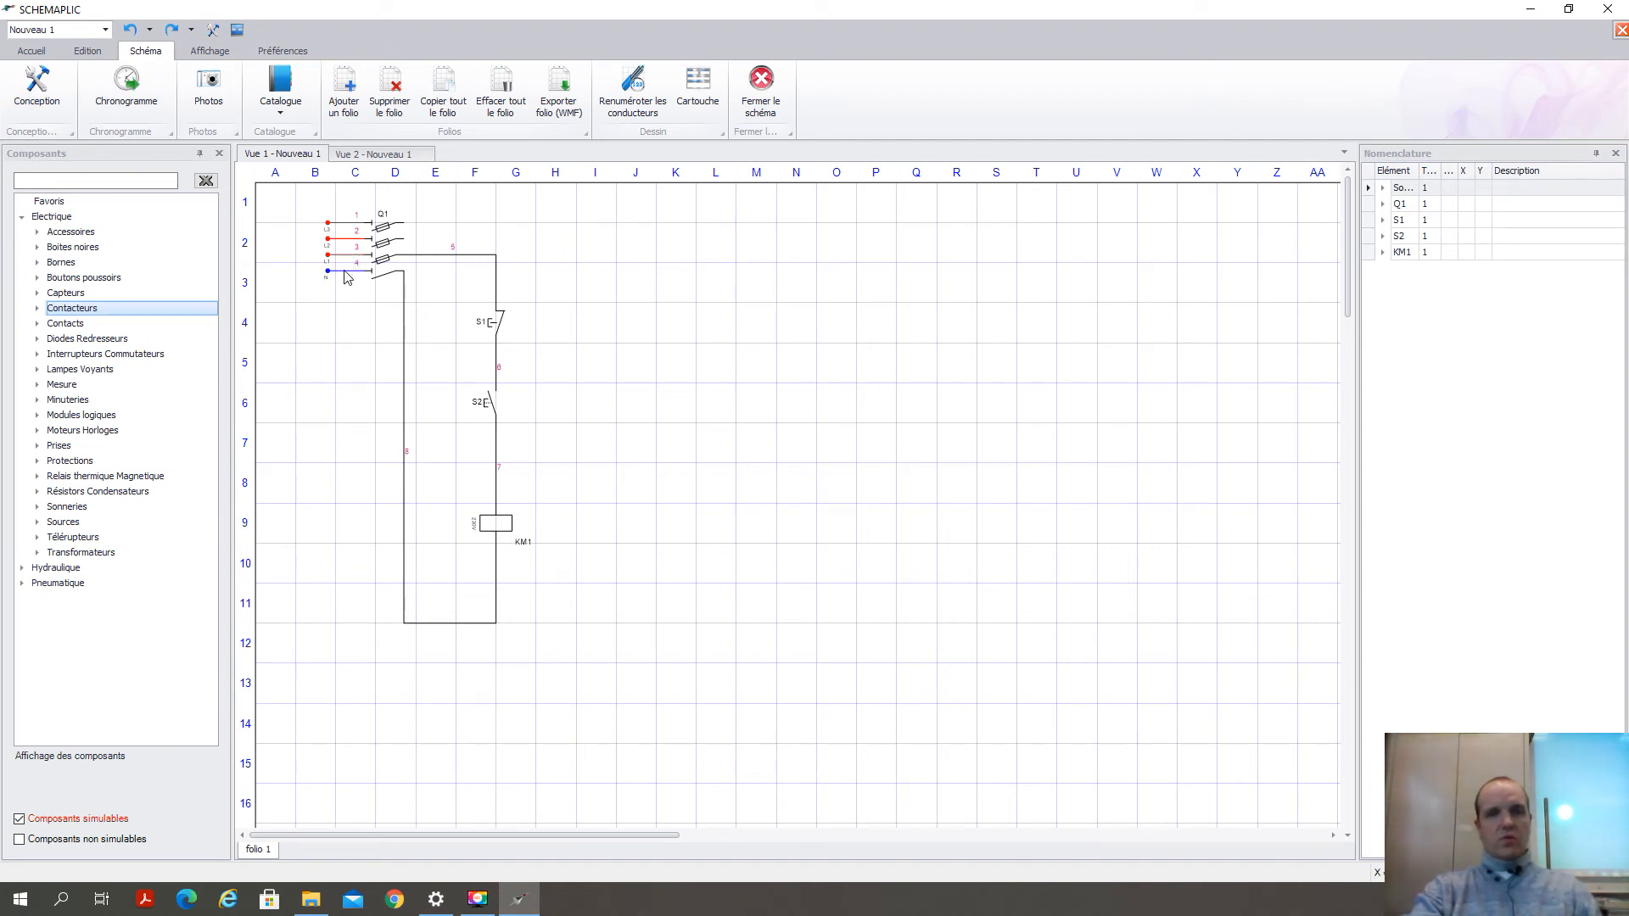
{"action": "left_click", "coordinate": [374, 252]}
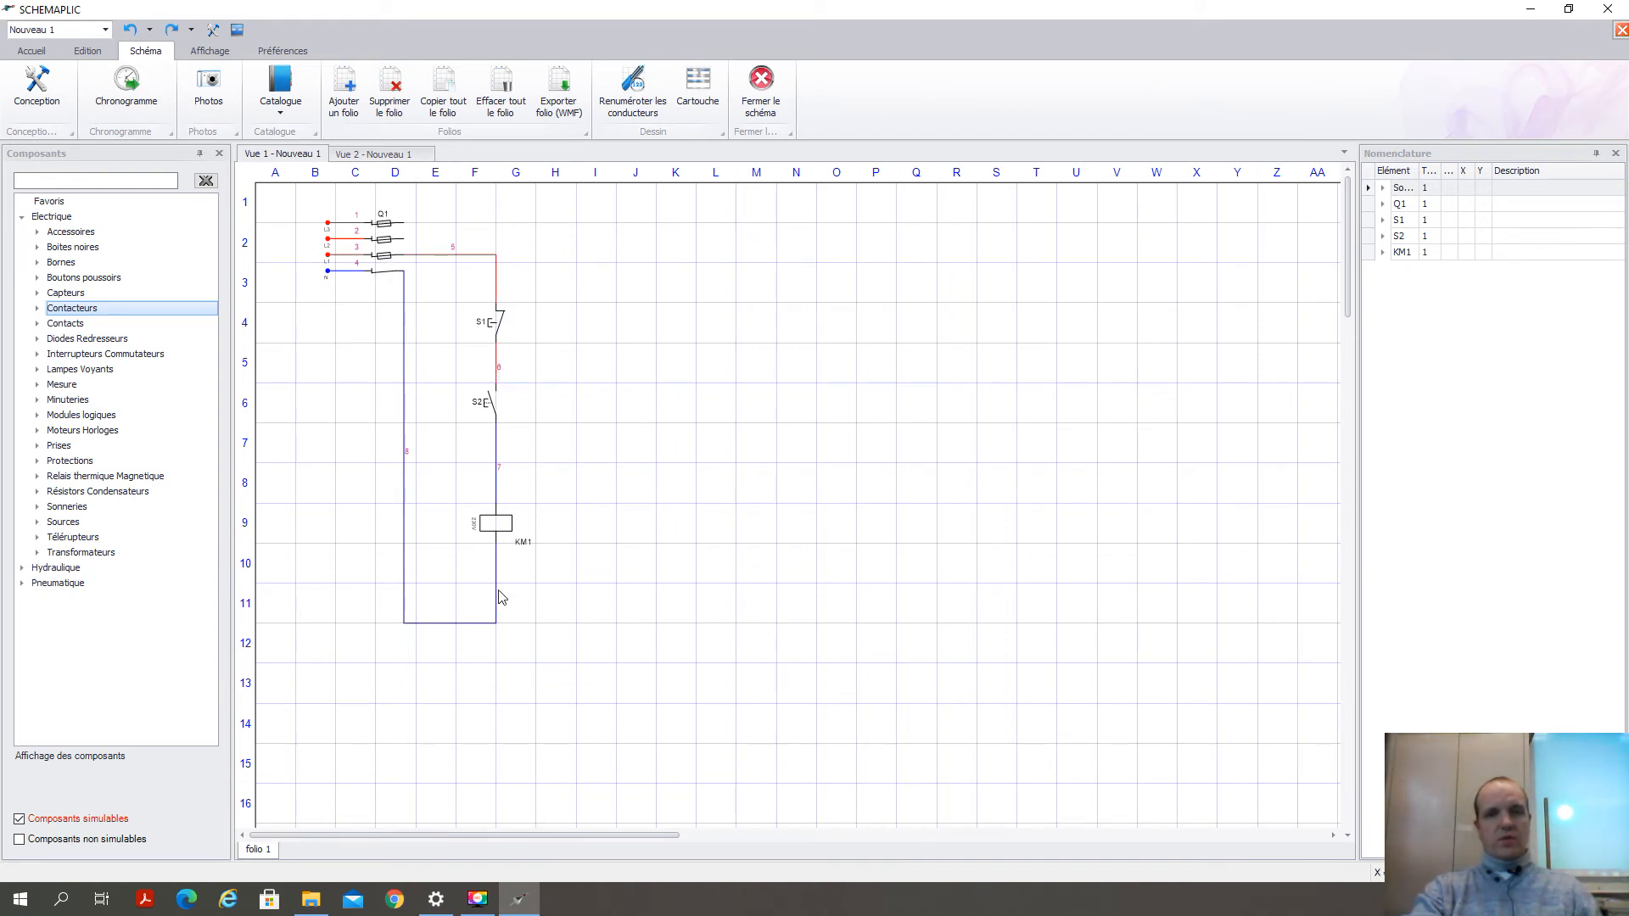
{"action": "left_click", "coordinate": [488, 409]}
{"action": "left_click", "coordinate": [485, 413]}
{"action": "left_click", "coordinate": [482, 409]}
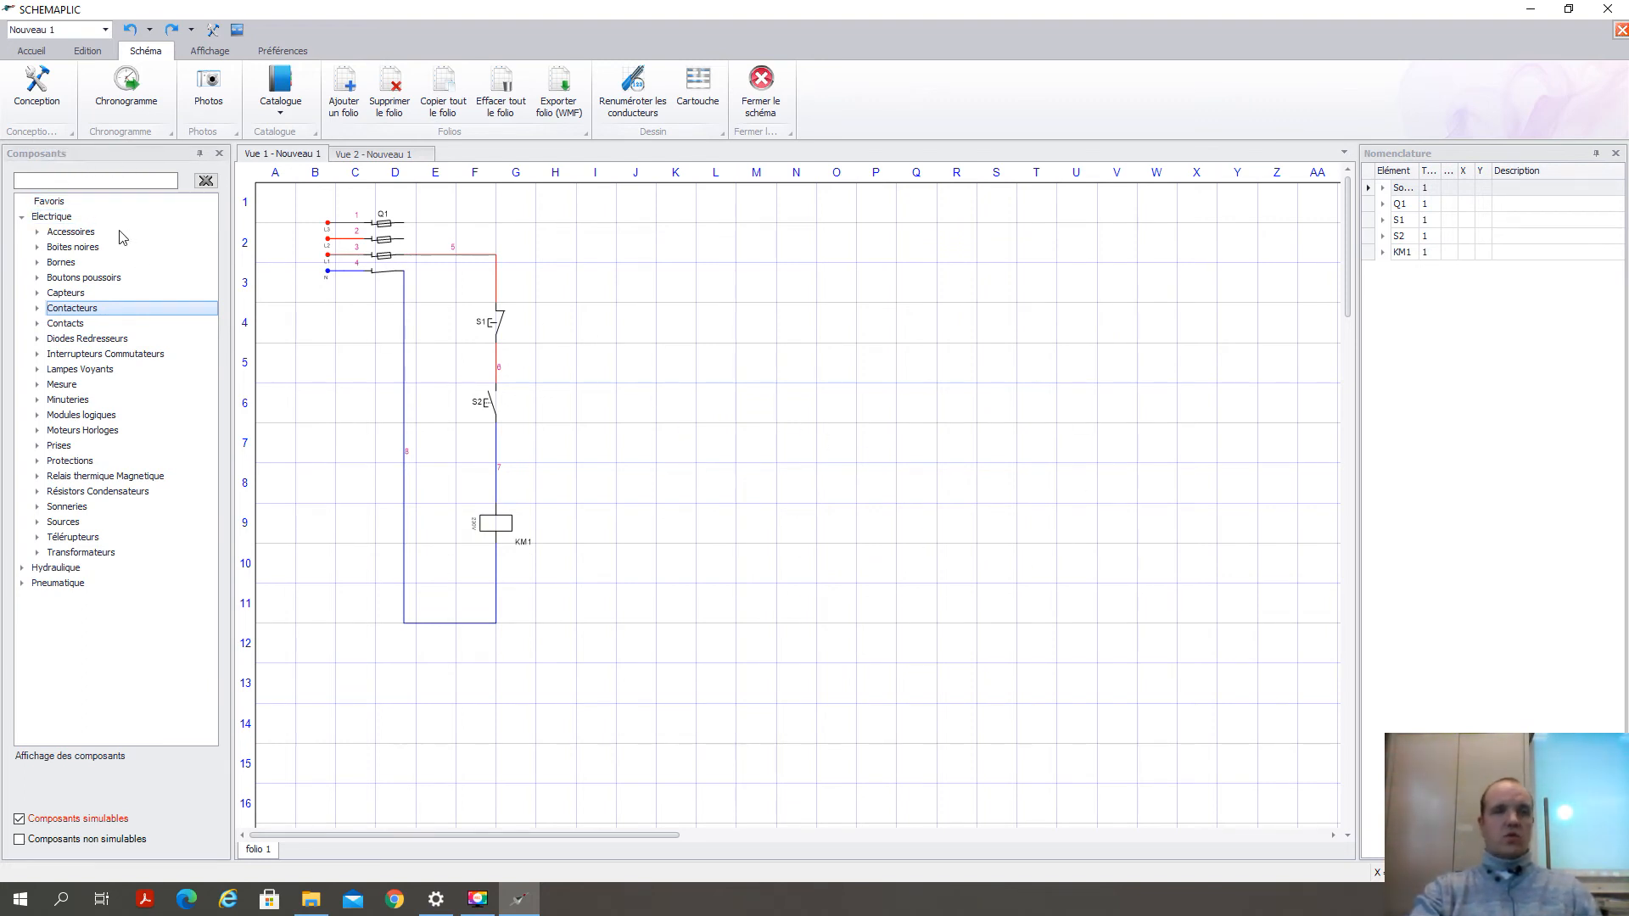
{"action": "left_click", "coordinate": [37, 87]}
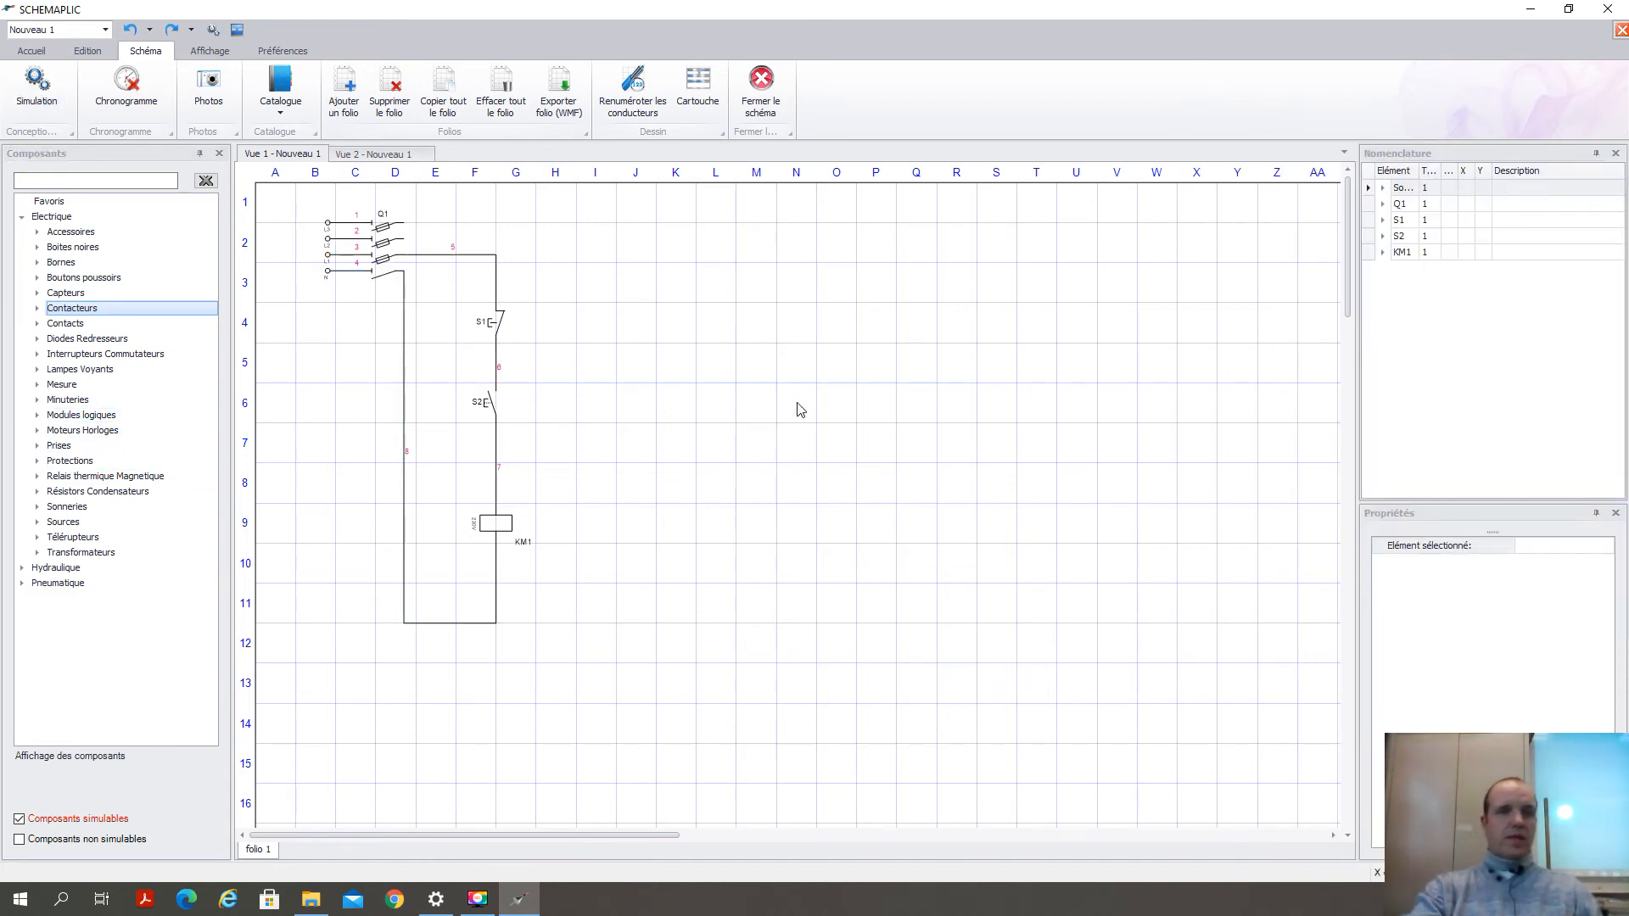
Step: Place a Moteur triphasé in column L, row 9, with its phase terminals facing up
{"action": "left_click", "coordinate": [37, 432]}
{"action": "mouse_move", "coordinate": [149, 560]}
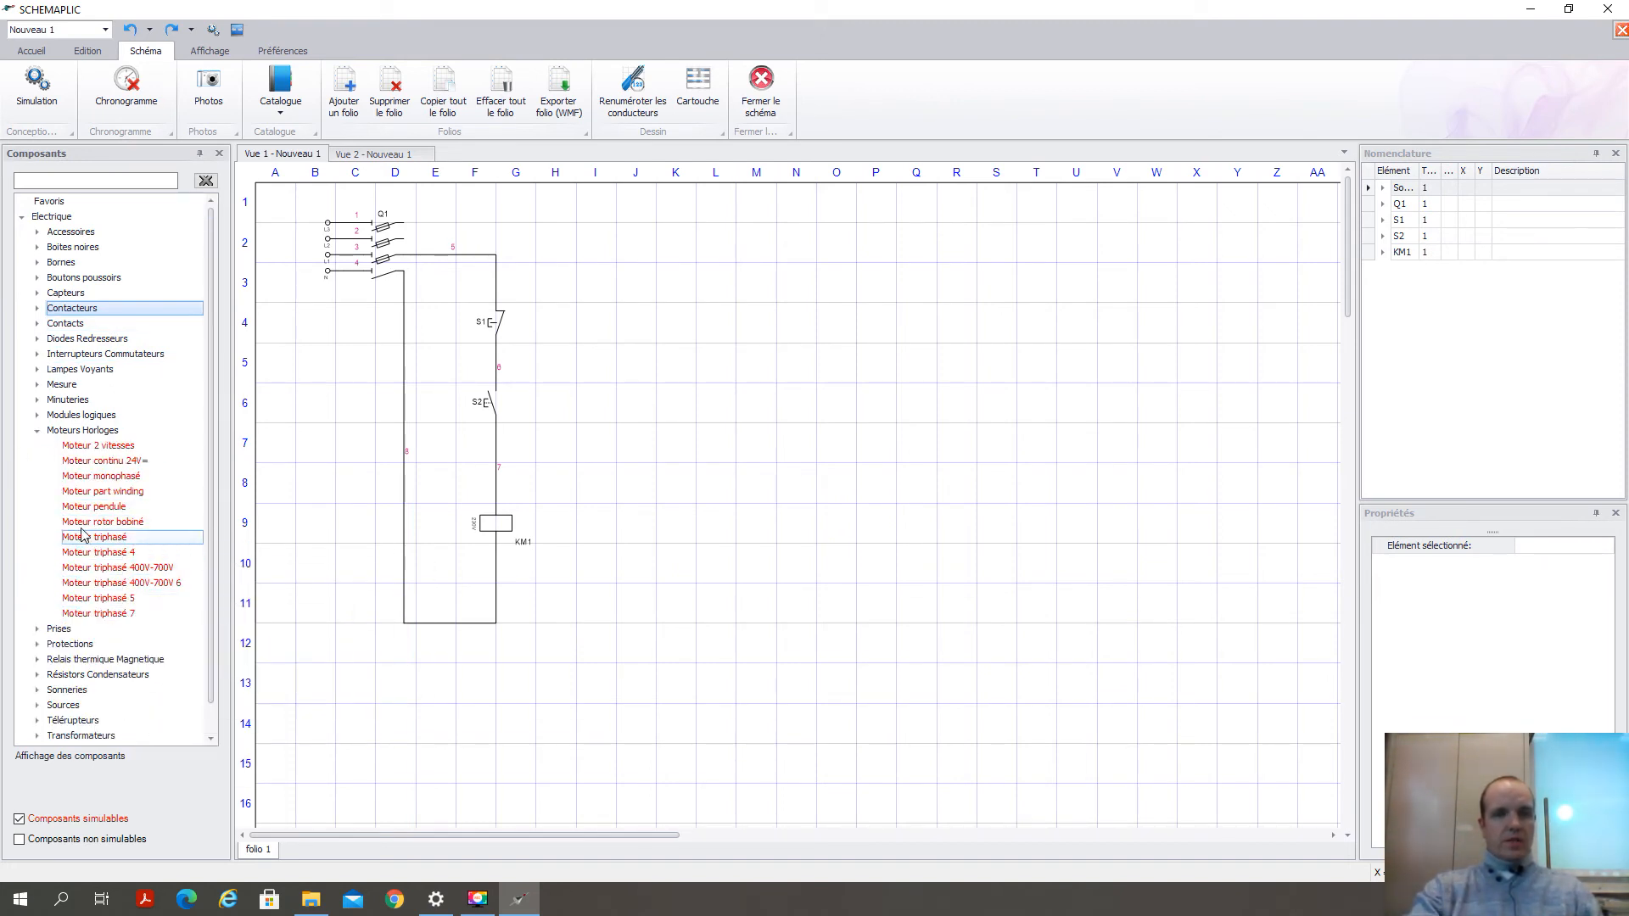
{"action": "mouse_move", "coordinate": [97, 546]}
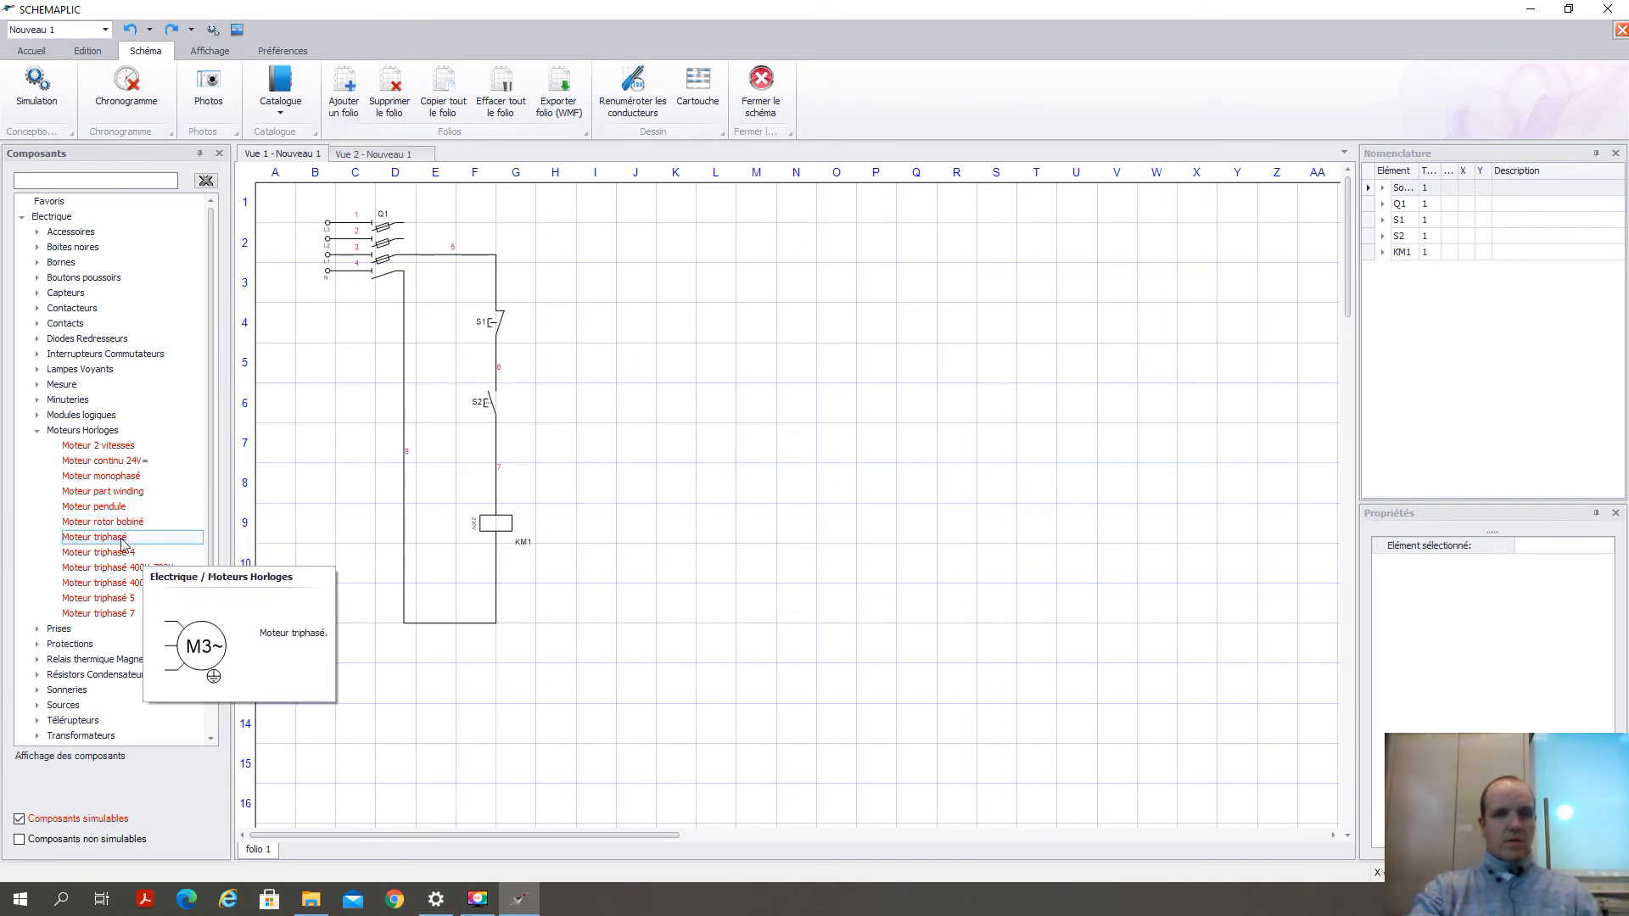
{"action": "left_click_drag", "start_coordinate": [203, 543], "coordinate": [720, 546]}
{"action": "left_click", "coordinate": [36, 431]}
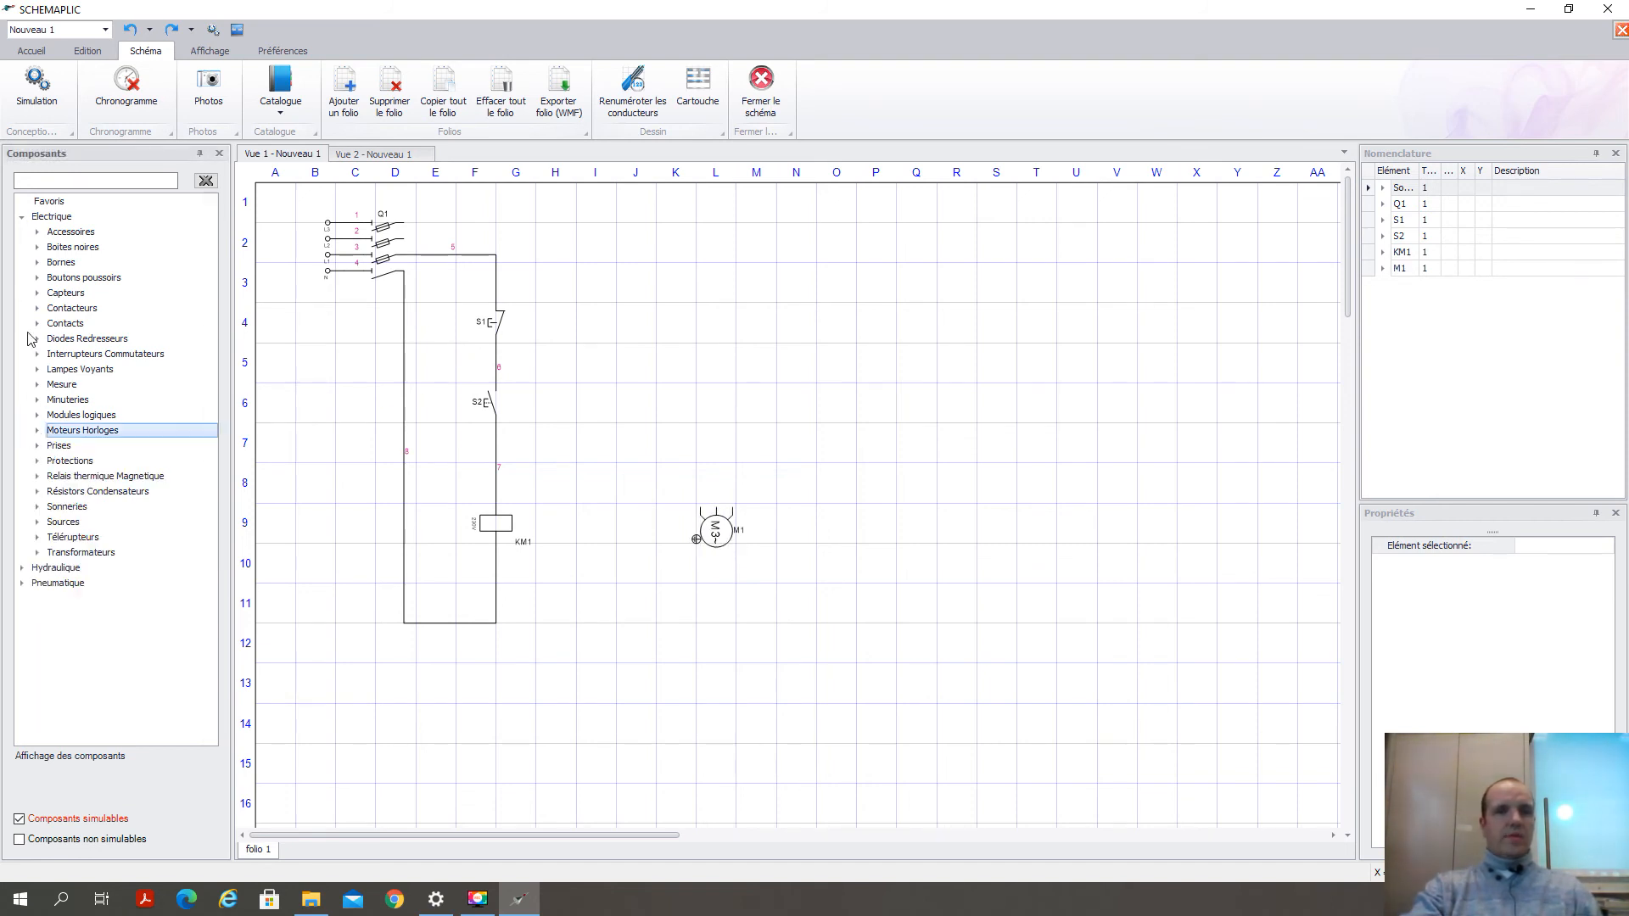
Step: Place a vertical Contacteur tripolaire above motor M1 in column L, row 7
{"action": "left_click", "coordinate": [37, 323]}
{"action": "mouse_move", "coordinate": [125, 418]}
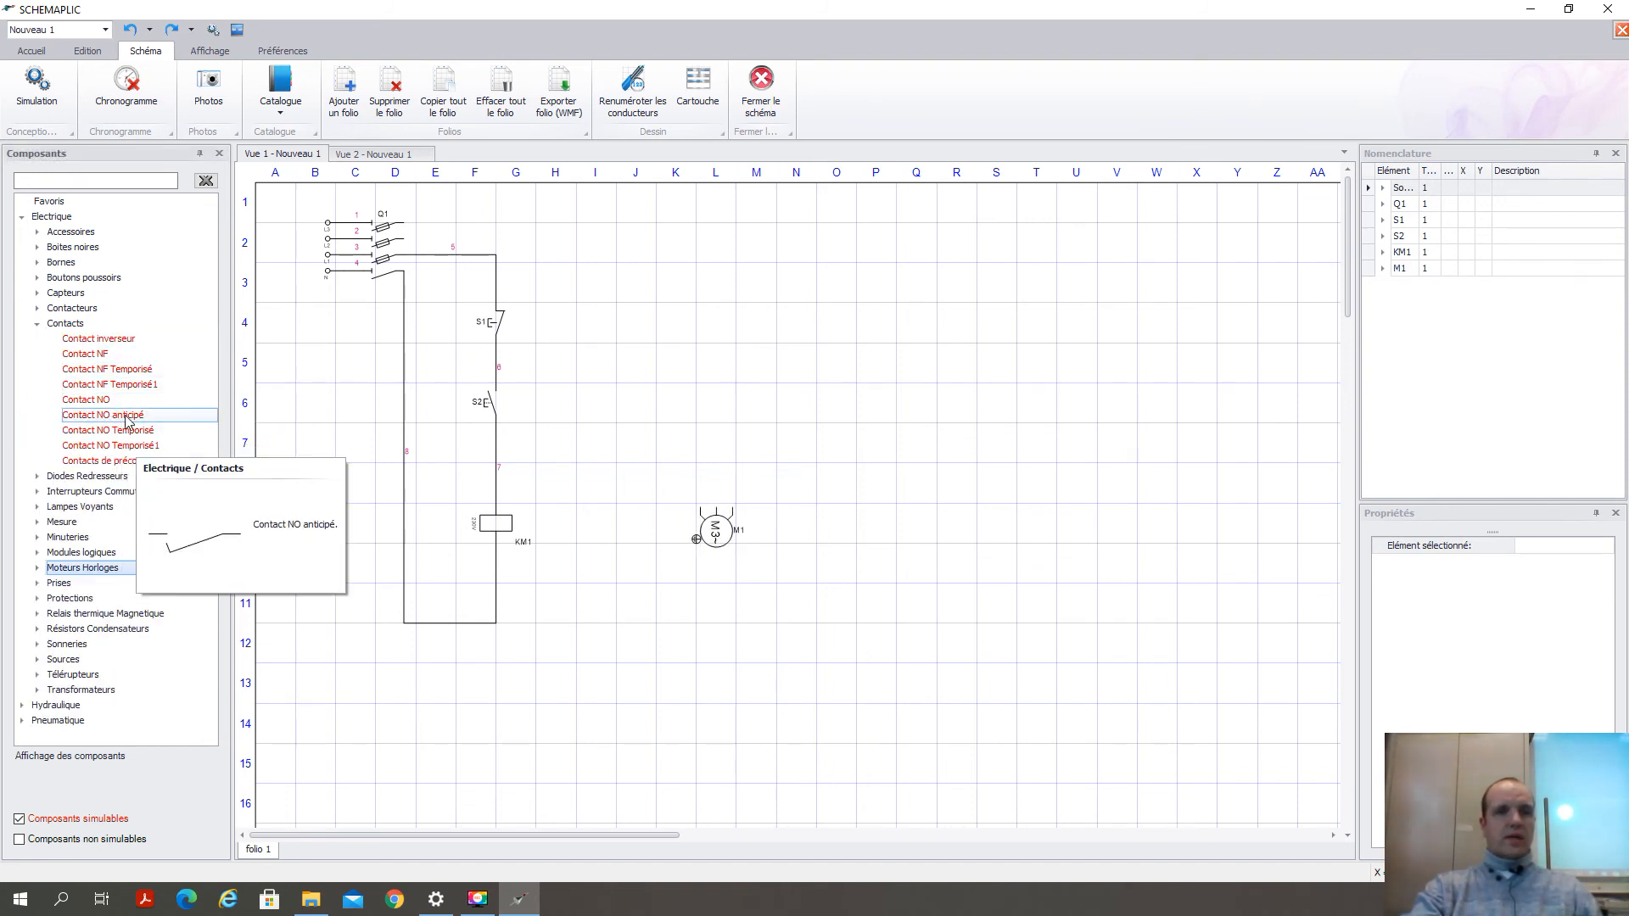
{"action": "left_click", "coordinate": [37, 324]}
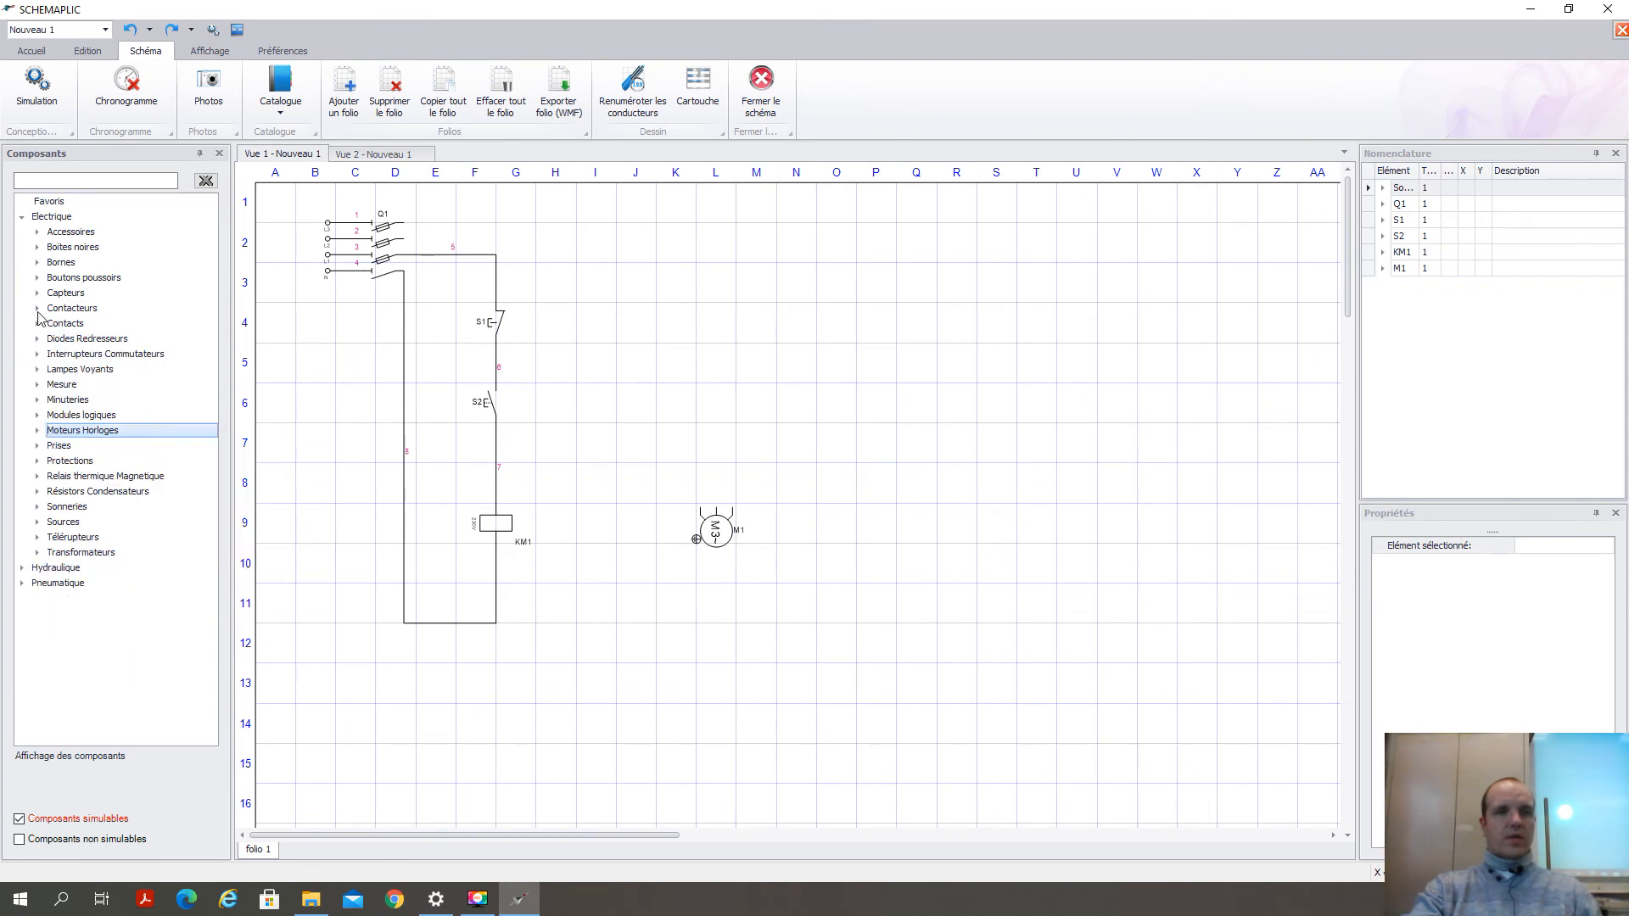
{"action": "left_click", "coordinate": [37, 309]}
{"action": "mouse_move", "coordinate": [125, 434]}
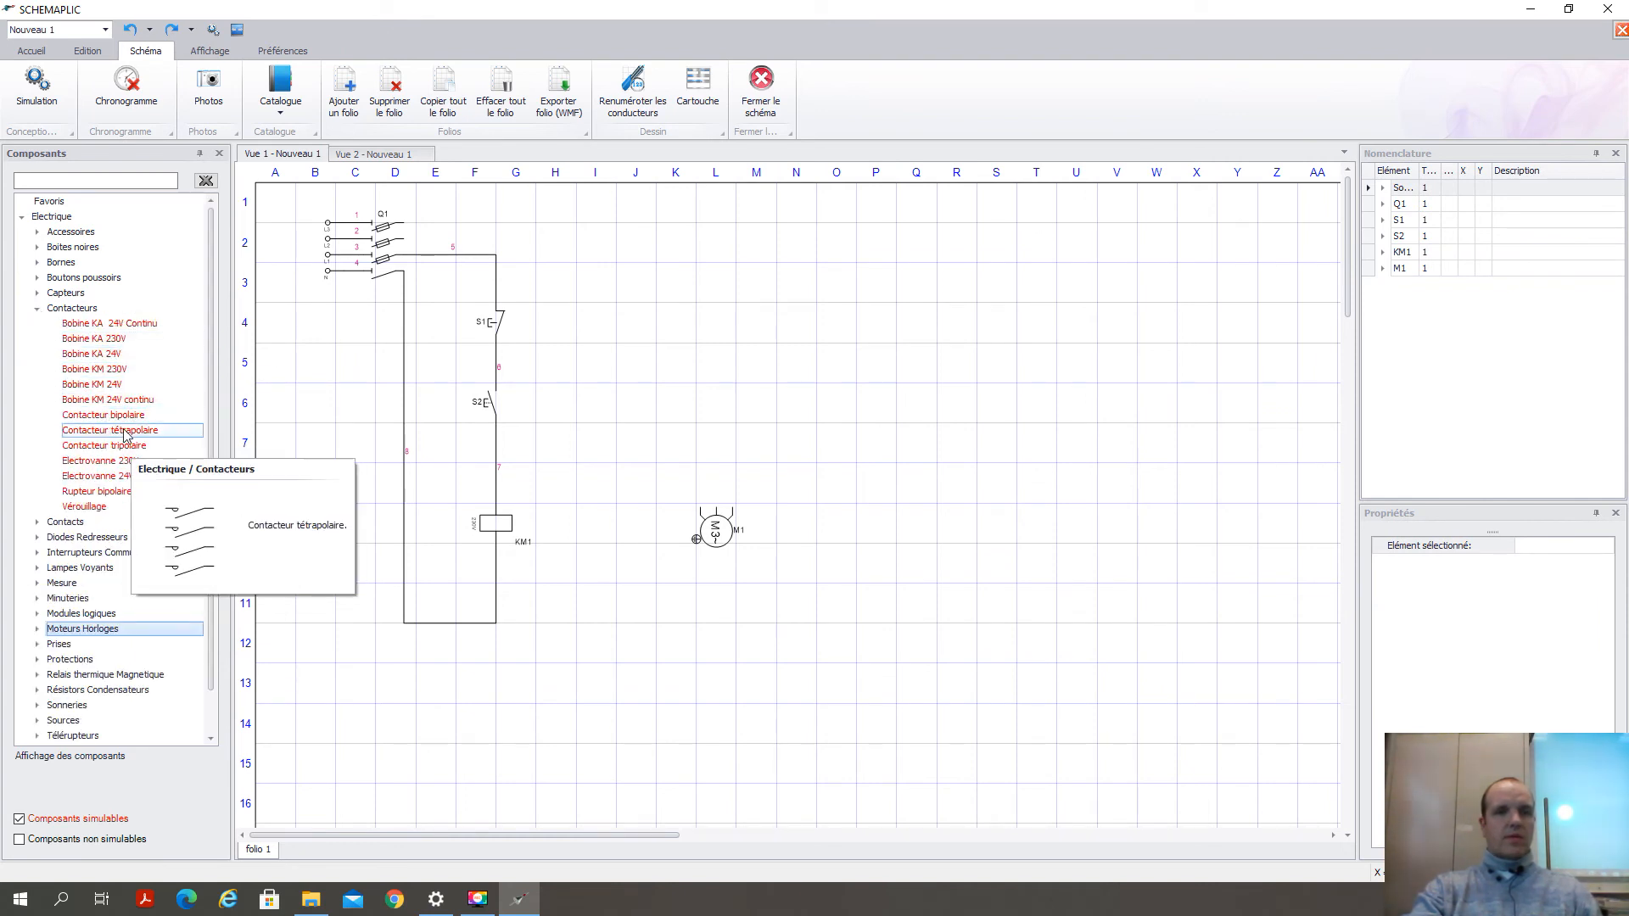
{"action": "left_click_drag", "start_coordinate": [126, 446], "coordinate": [719, 446]}
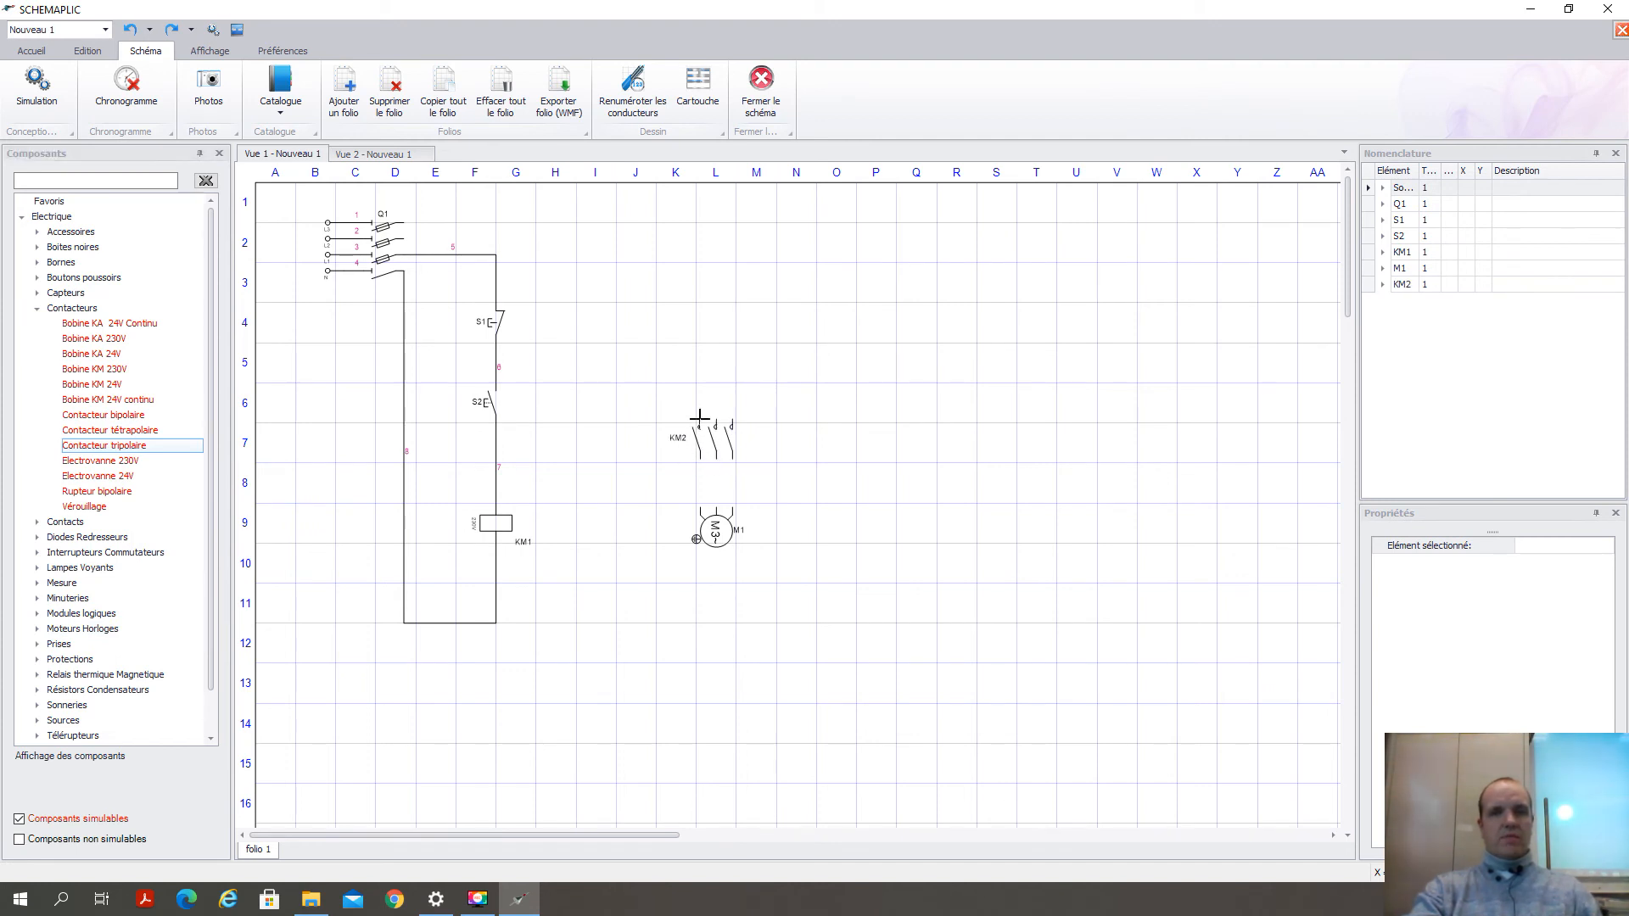
Step: Wire Q1's three phase poles to the upper terminals of the three-pole contactor
{"action": "left_click", "coordinate": [402, 254]}
{"action": "left_click", "coordinate": [1031, 477]}
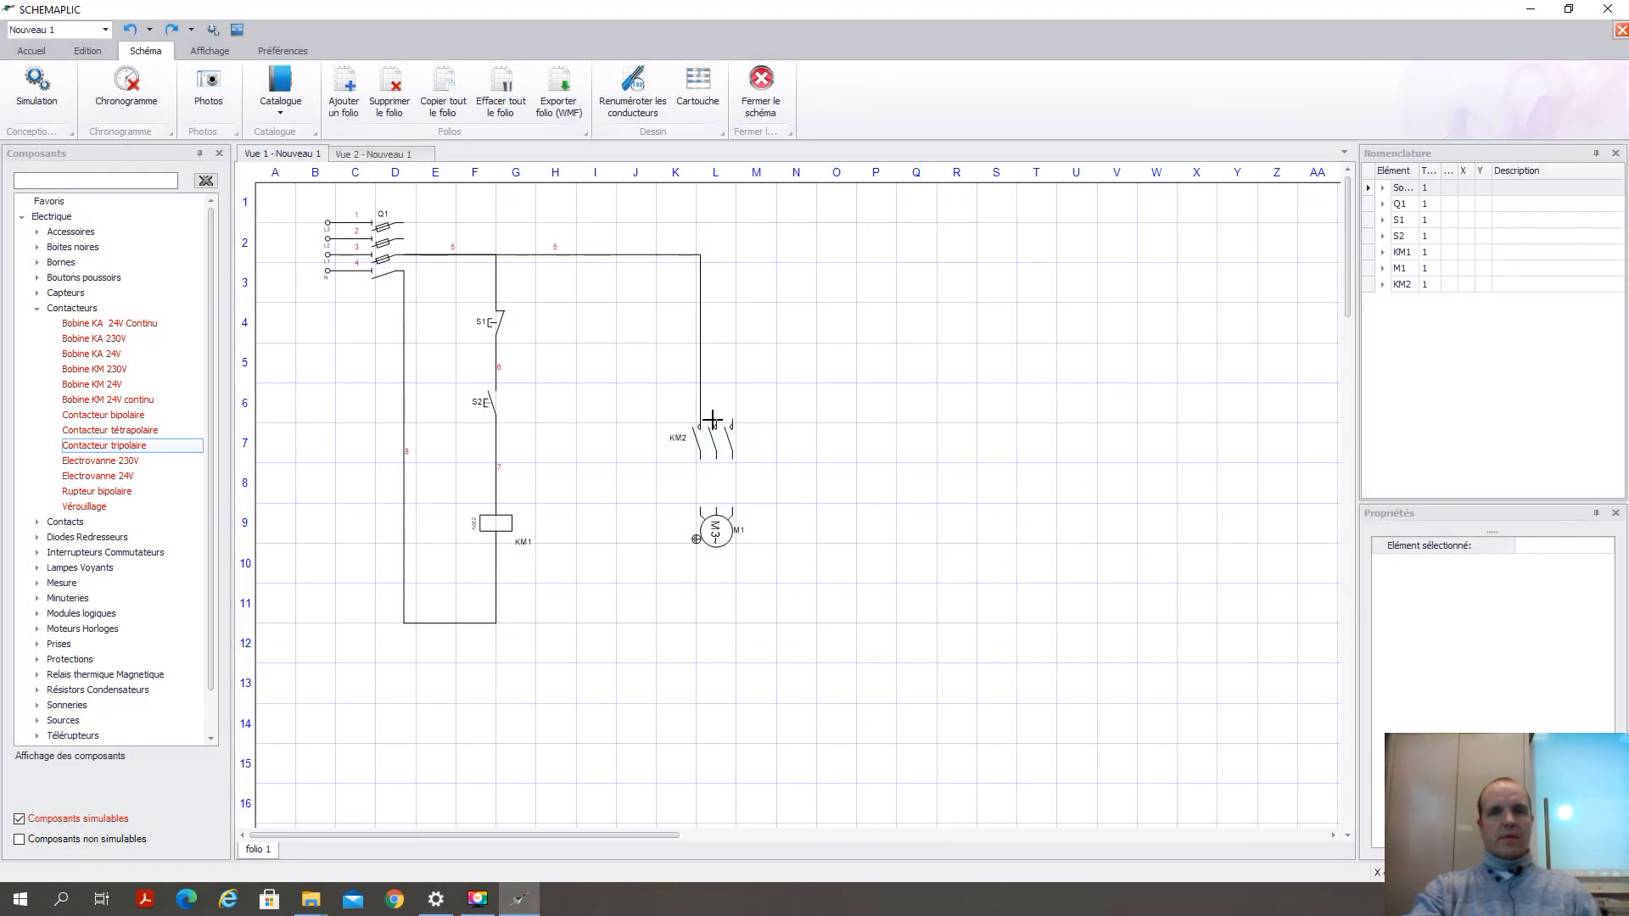
{"action": "left_click", "coordinate": [717, 423]}
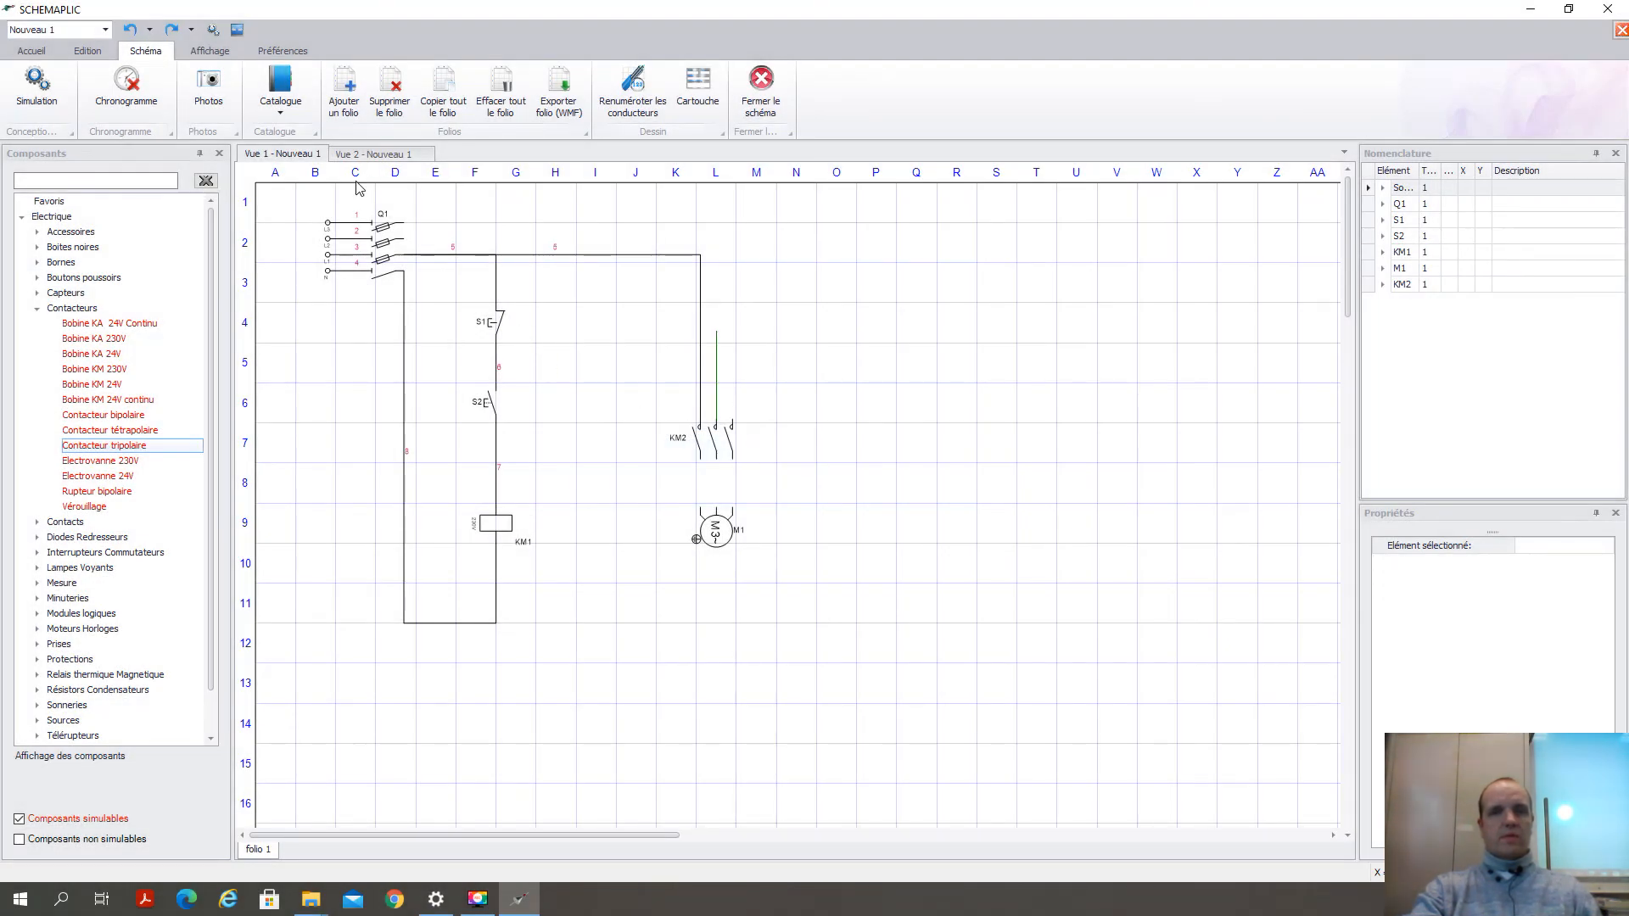
{"action": "left_click", "coordinate": [398, 239]}
{"action": "left_click", "coordinate": [395, 222]}
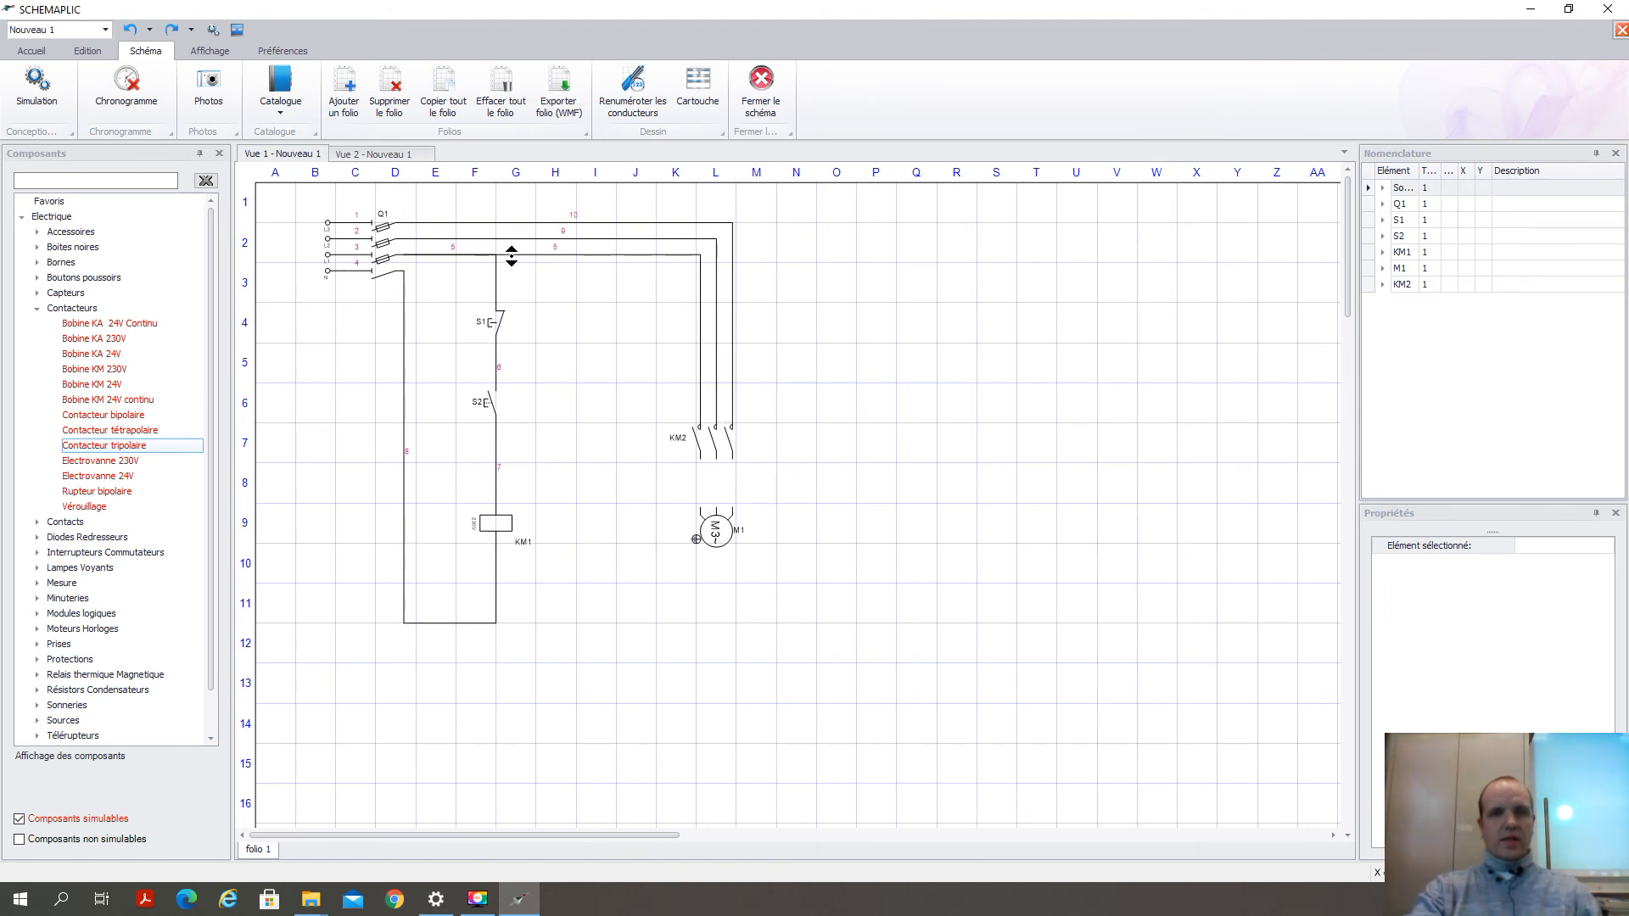
Step: Shift the contactor's third-phase conductor slightly above the control circuit wire and connect the contactor's lower terminals to motor M1
{"action": "left_click_drag", "start_coordinate": [512, 255], "coordinate": [512, 247]}
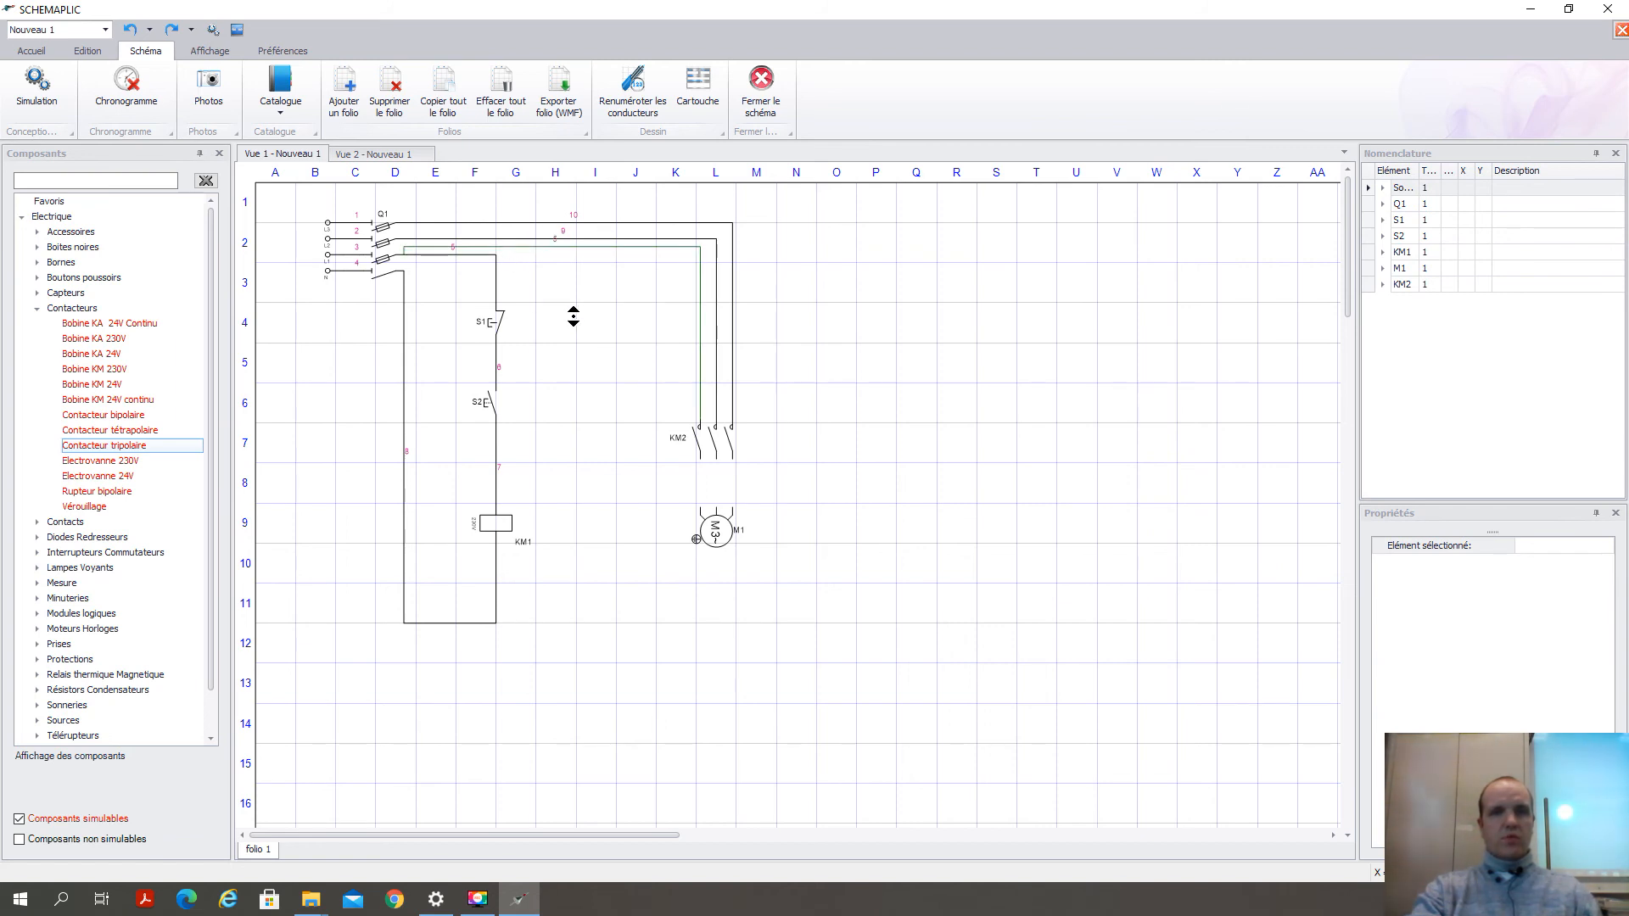
{"action": "left_click", "coordinate": [104, 445]}
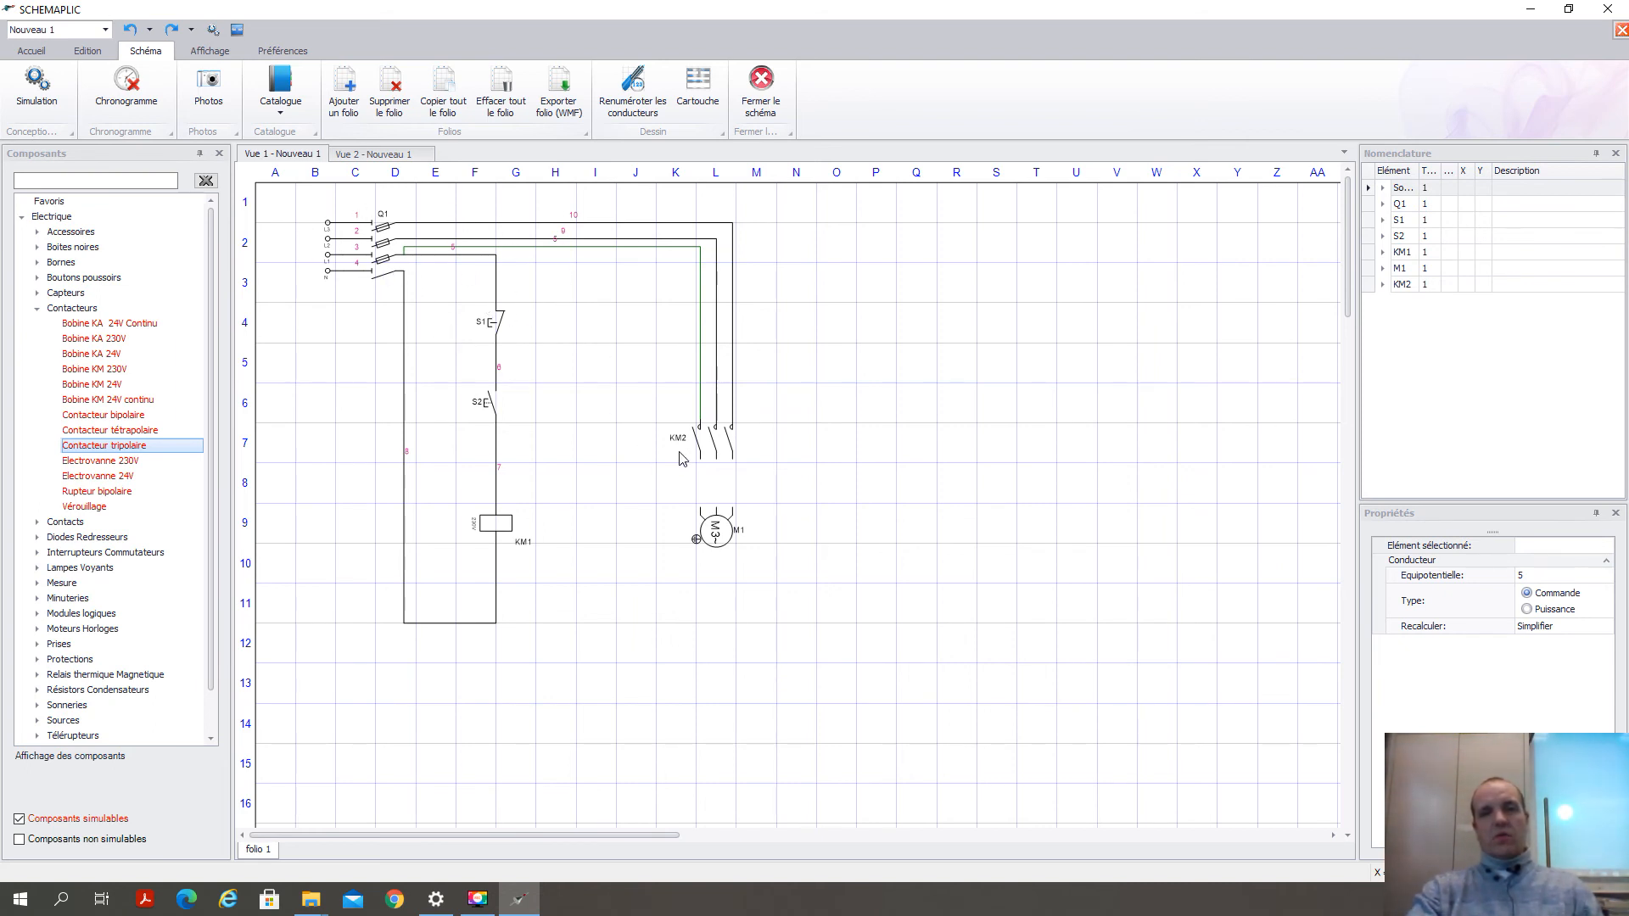
{"action": "mouse_move", "coordinate": [699, 456]}
{"action": "left_mouse_down"}
{"action": "mouse_move", "coordinate": [700, 510]}
{"action": "mouse_move", "coordinate": [717, 458]}
{"action": "mouse_move", "coordinate": [717, 509]}
{"action": "mouse_move", "coordinate": [732, 509]}
{"action": "left_mouse_up"}
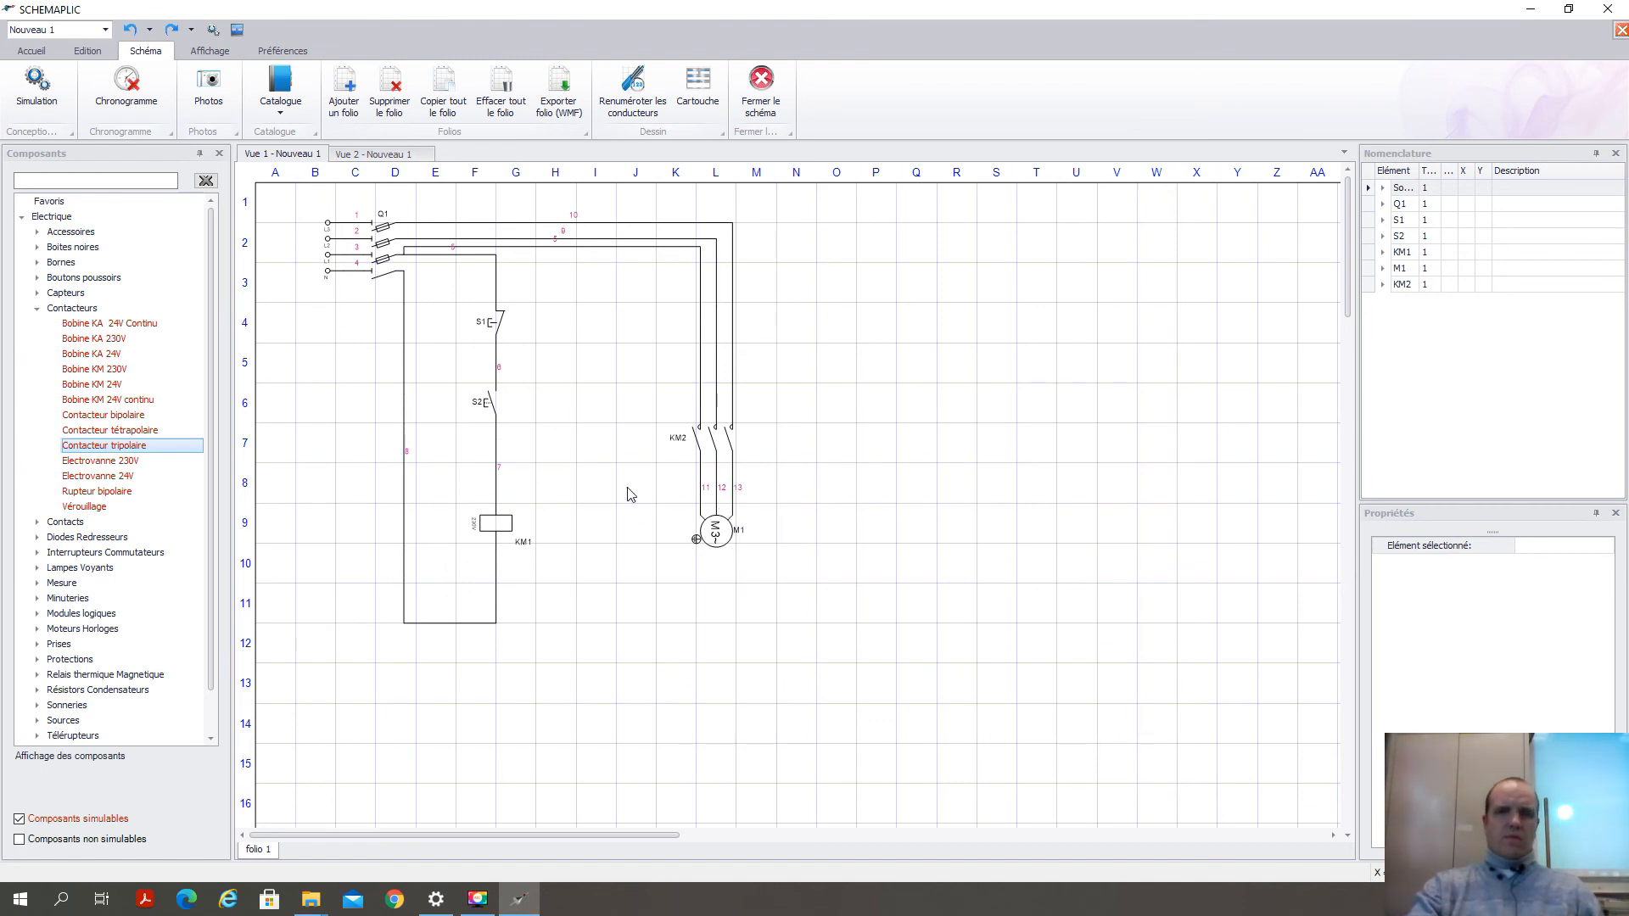
Step: Simulate the circuit with the motor by closing Q1 and repeatedly operating S2, and return to design mode
{"action": "left_click", "coordinate": [37, 89]}
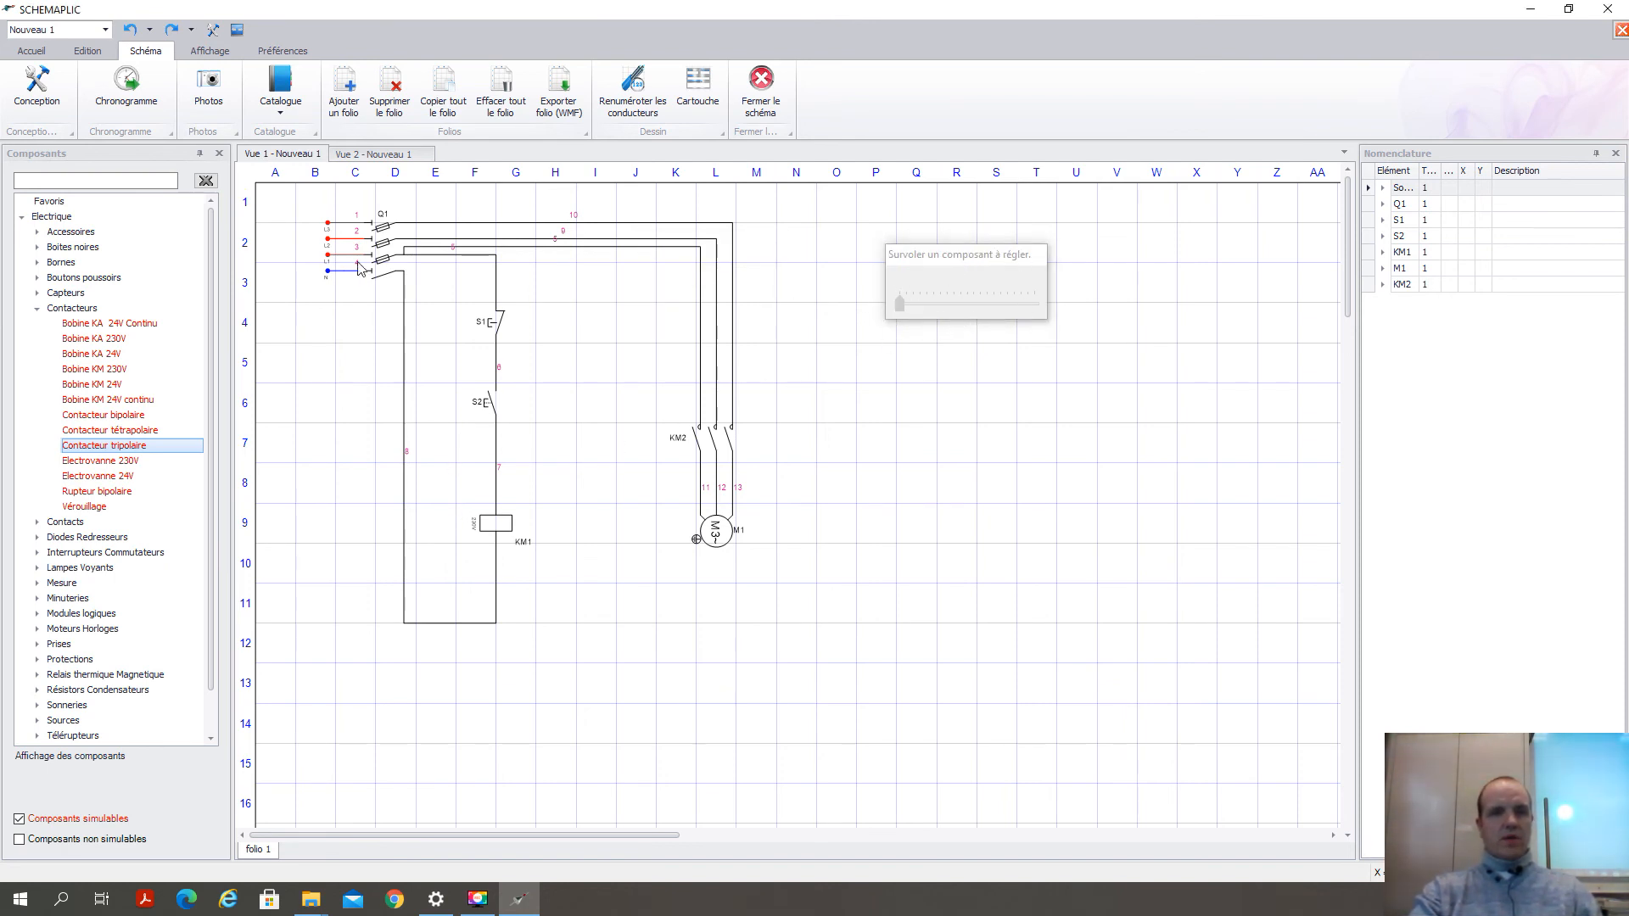
{"action": "left_click", "coordinate": [382, 246]}
{"action": "left_click", "coordinate": [490, 403]}
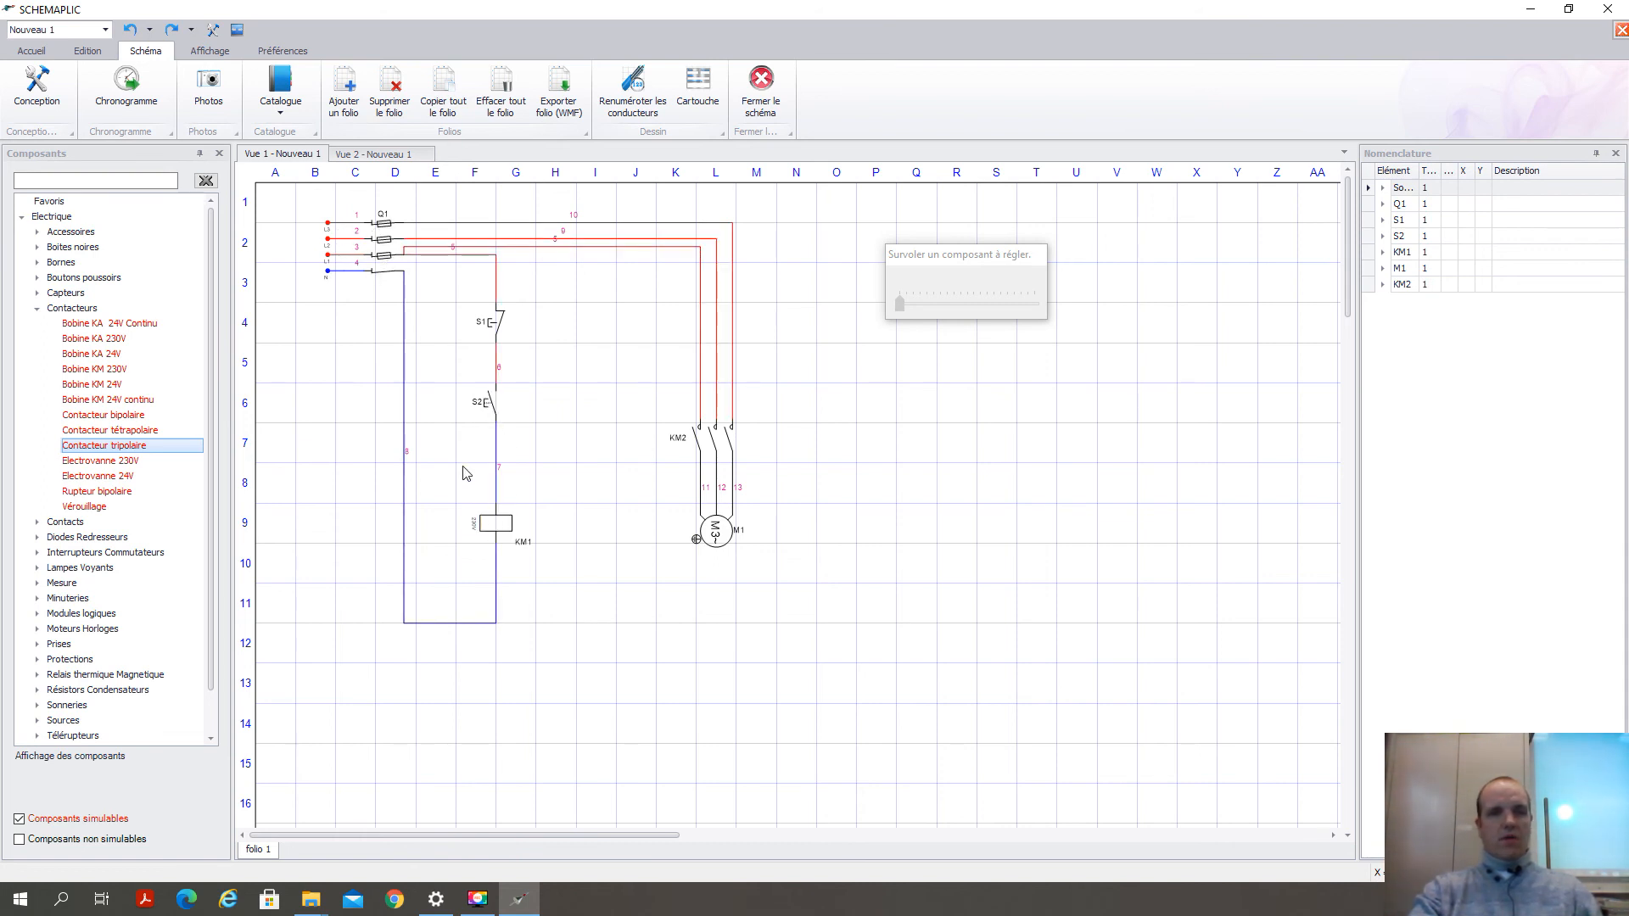
{"action": "left_click", "coordinate": [490, 405]}
{"action": "left_click", "coordinate": [489, 405]}
{"action": "left_click", "coordinate": [489, 406]}
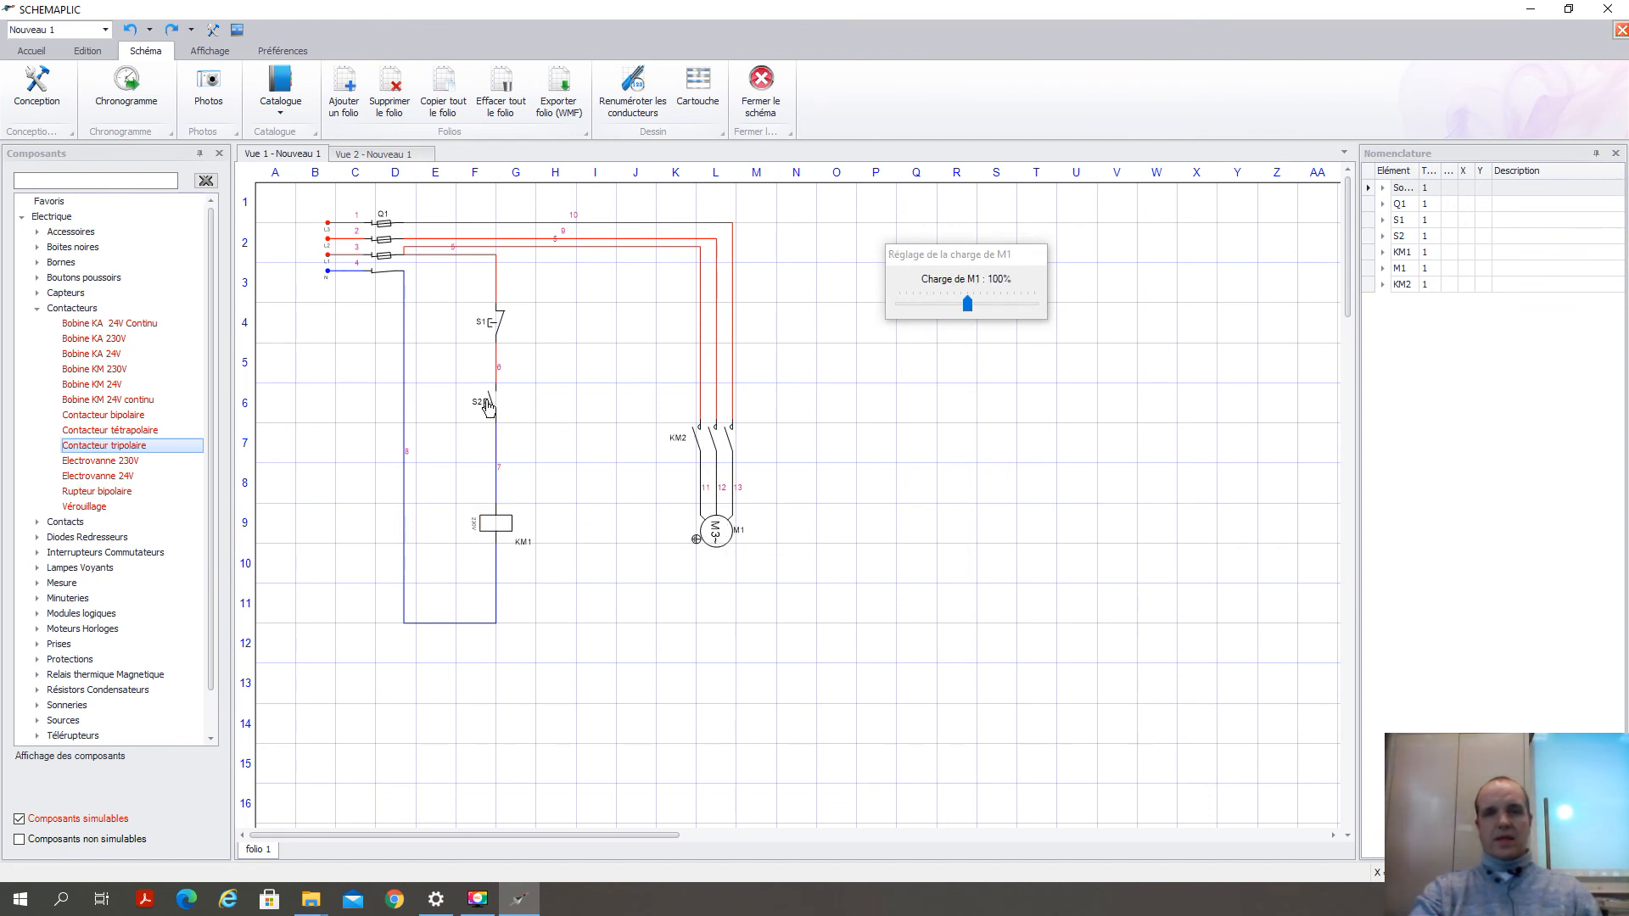
{"action": "left_click", "coordinate": [489, 406]}
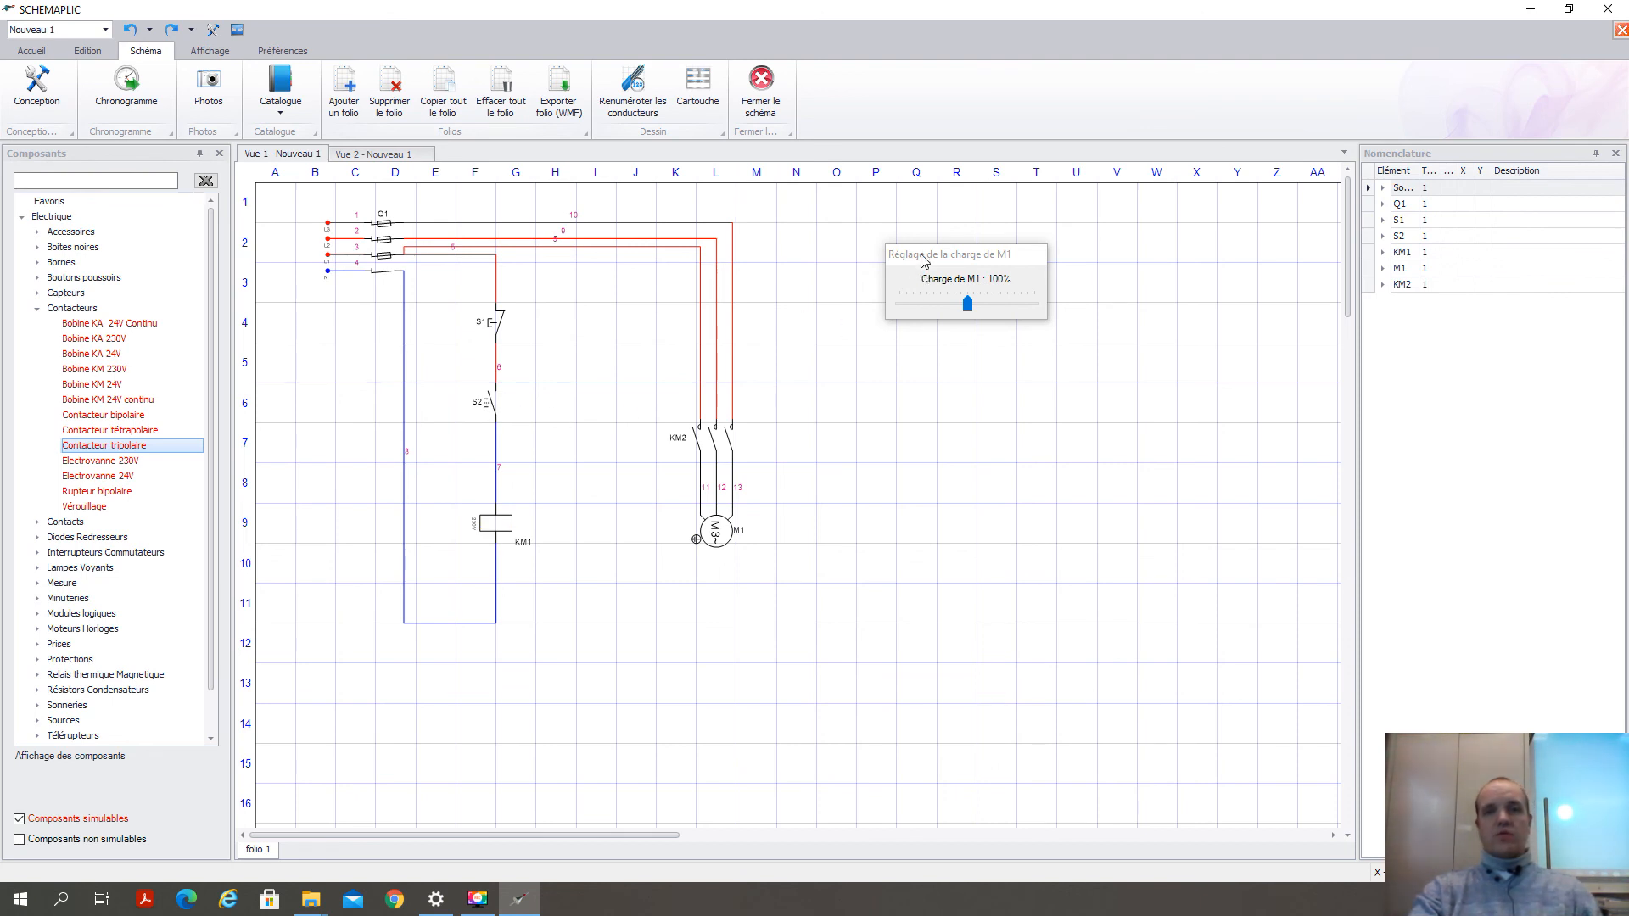
{"action": "left_click", "coordinate": [37, 84]}
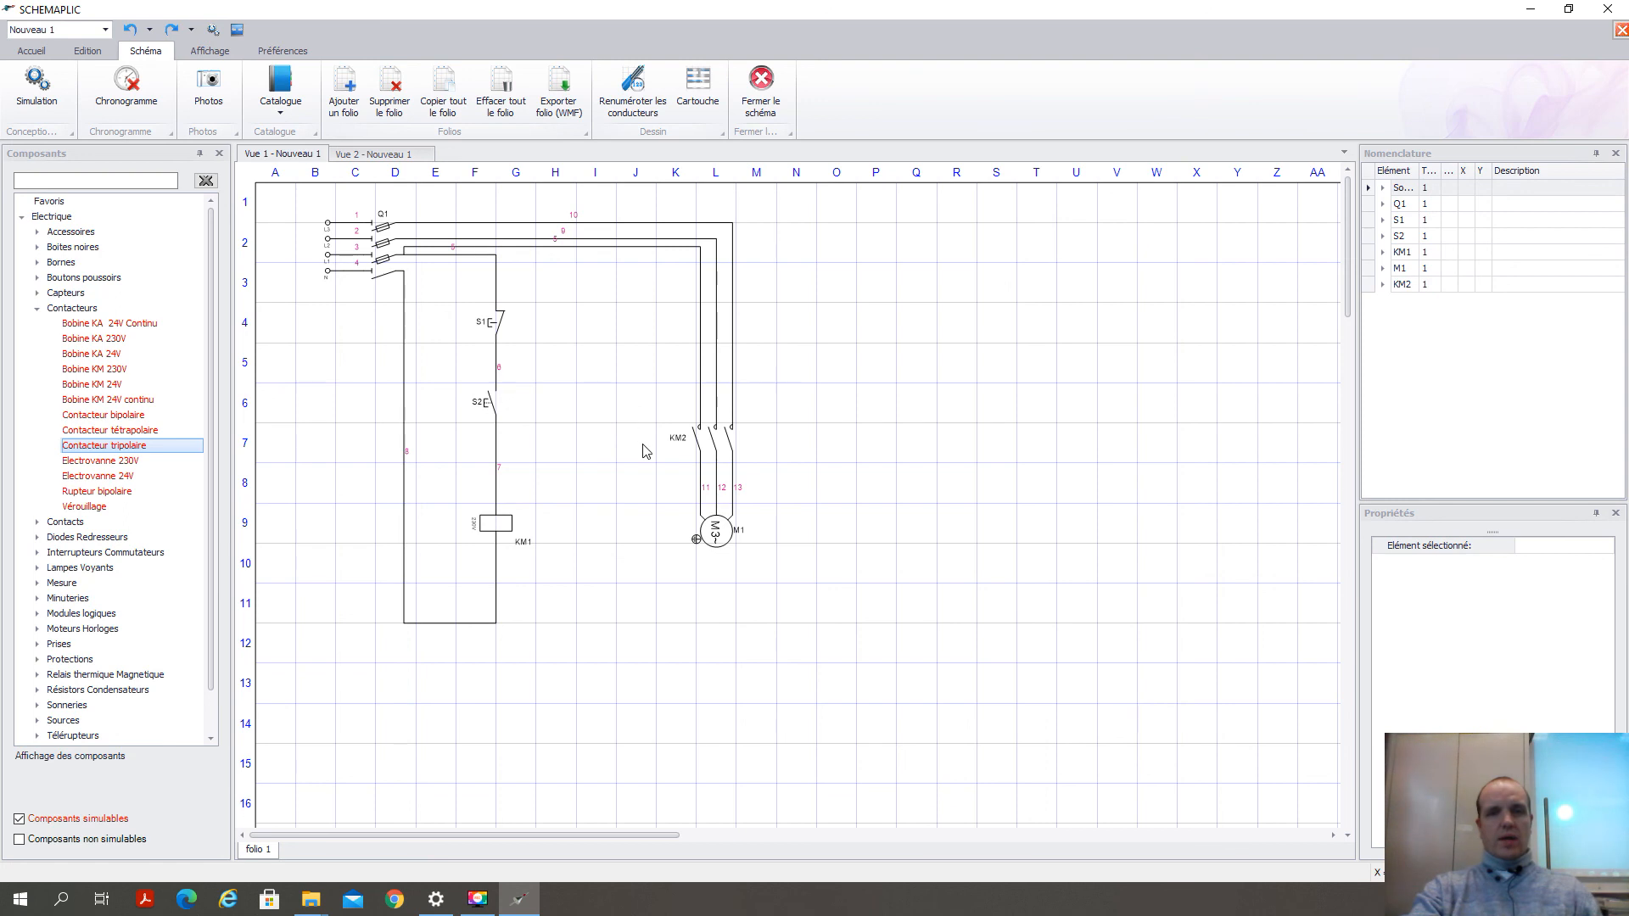
Step: Set the three-pole contactor's number to 1 so that it belongs to coil KM1
{"action": "left_click", "coordinate": [711, 438]}
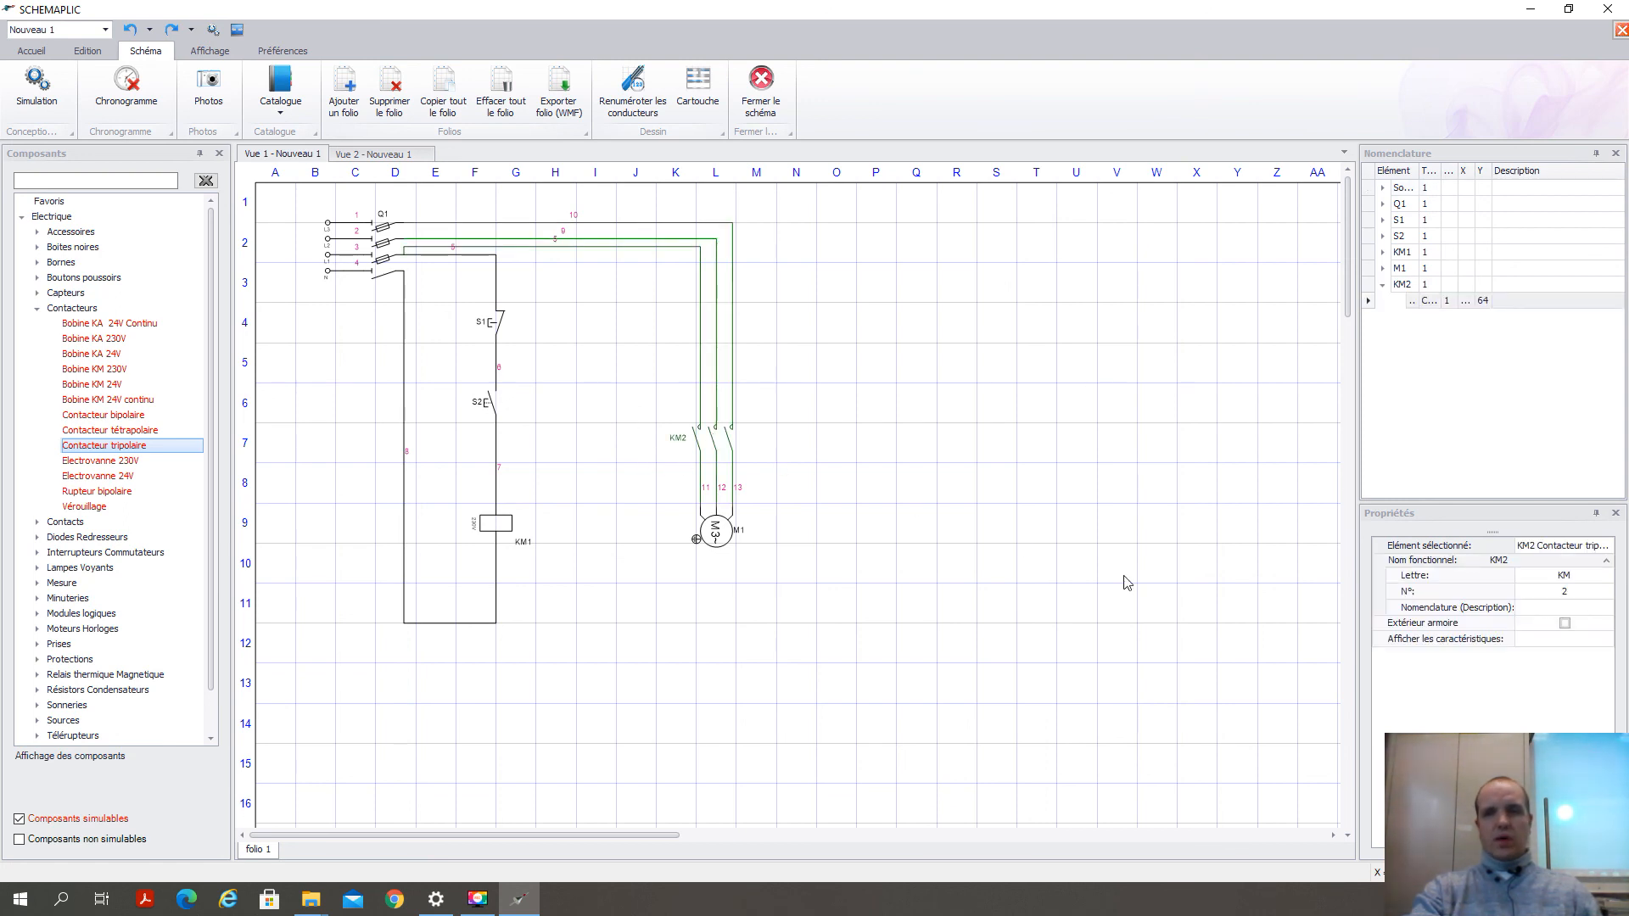
{"action": "left_click", "coordinate": [1562, 592]}
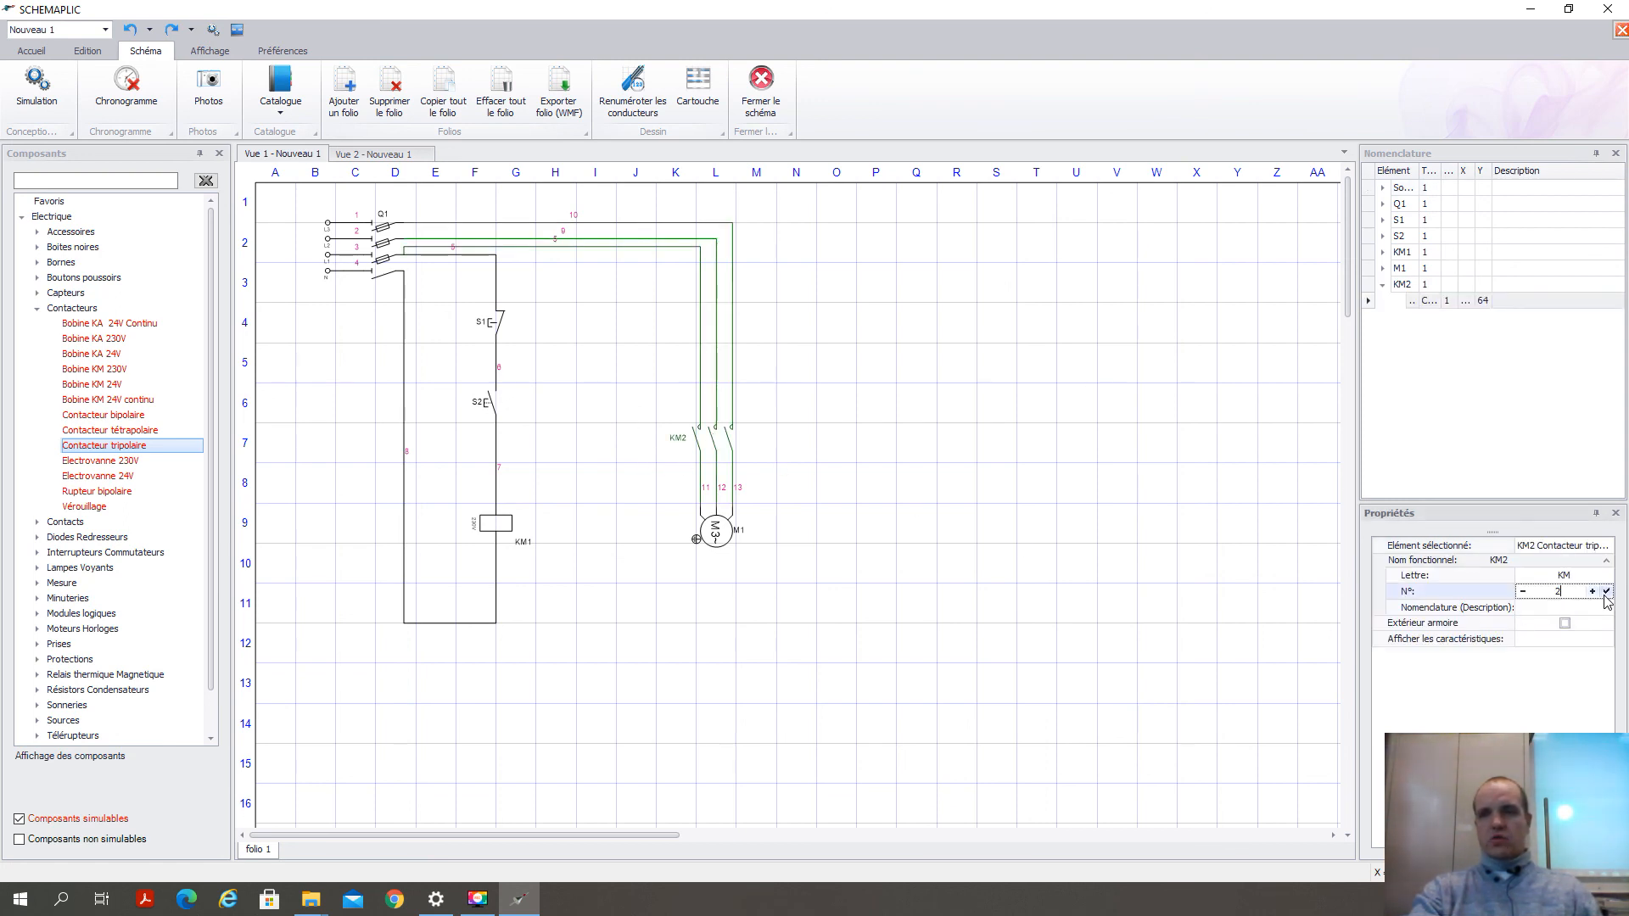
{"action": "left_click", "coordinate": [1523, 591]}
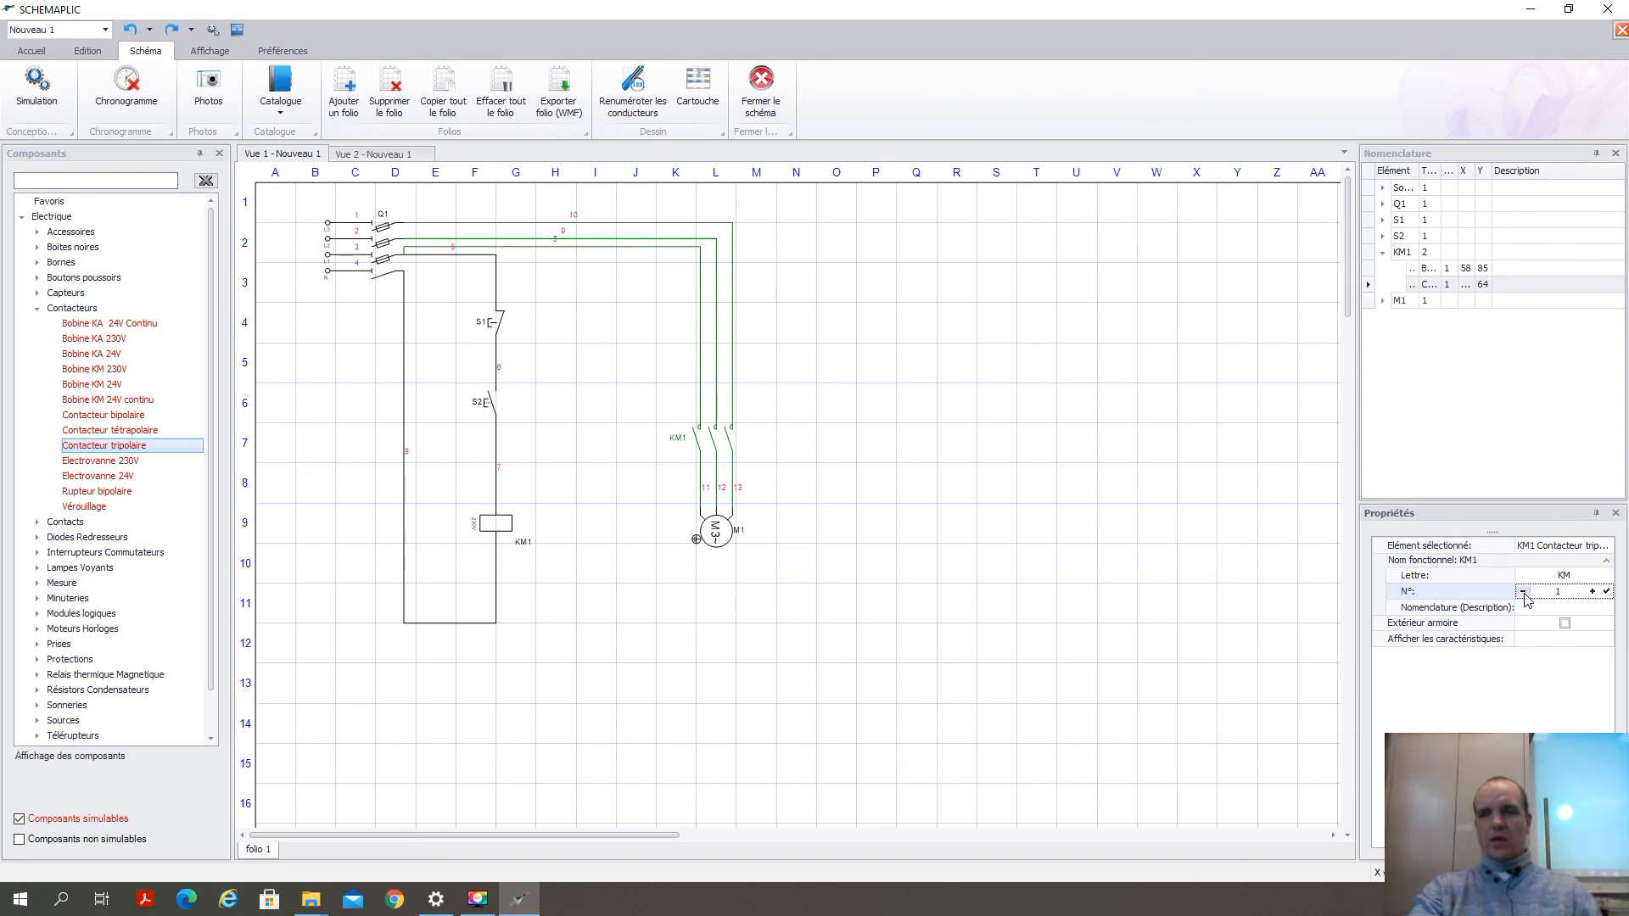
{"action": "left_click", "coordinate": [581, 452]}
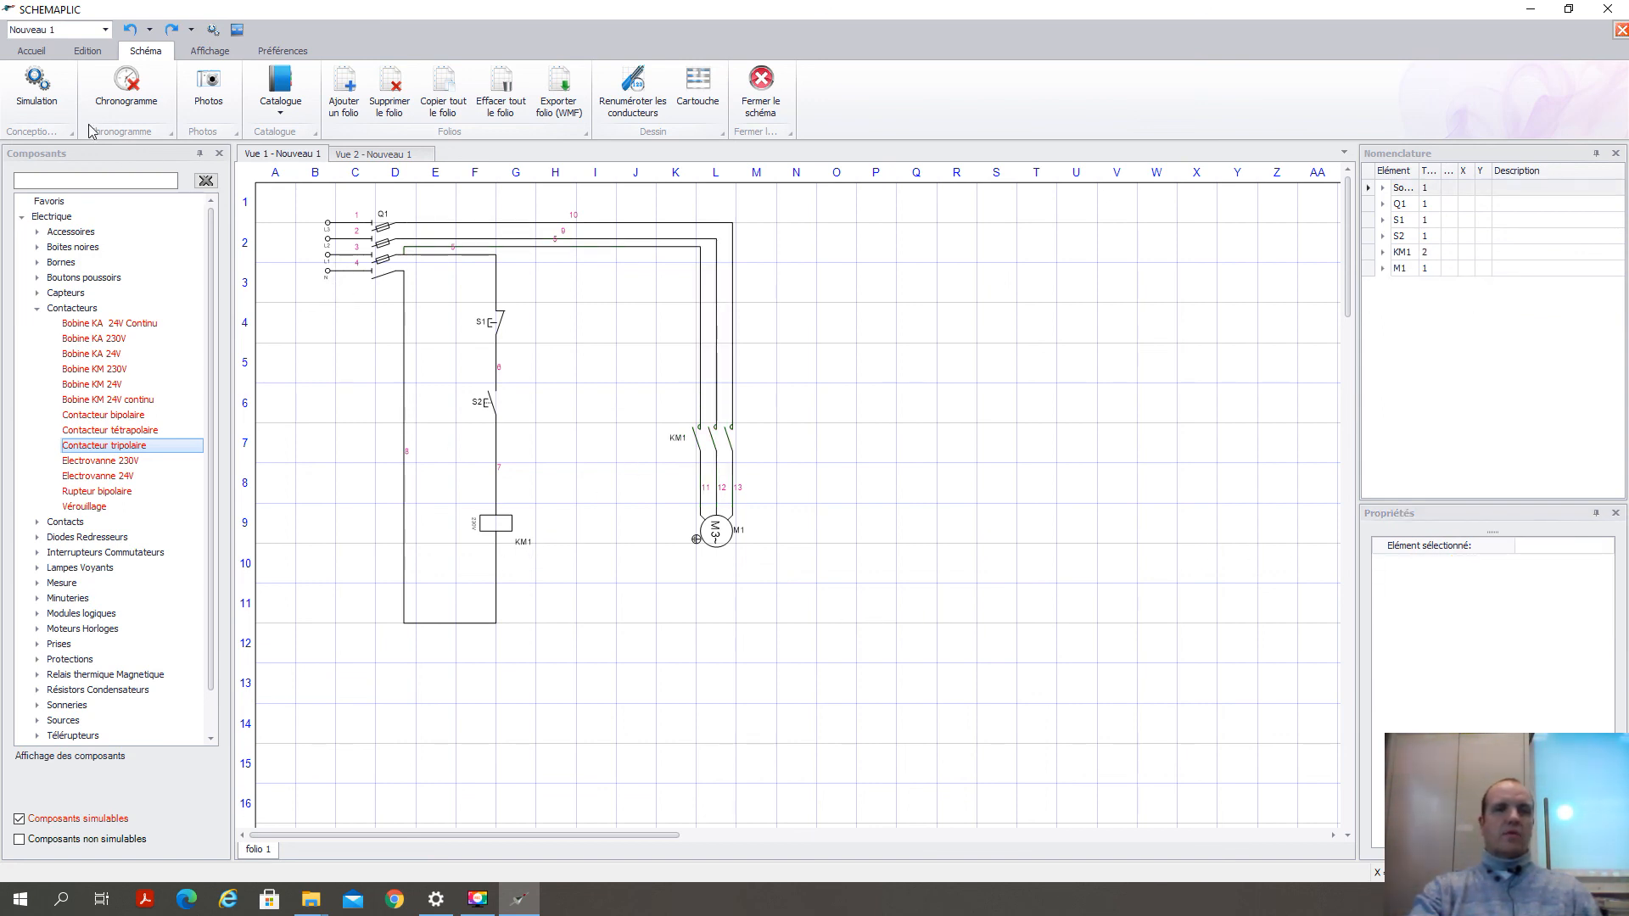
Step: Simulate the circuit with the renumbered contactor by closing Q1 and operating S2 several times, and return to design mode
{"action": "left_click", "coordinate": [34, 84]}
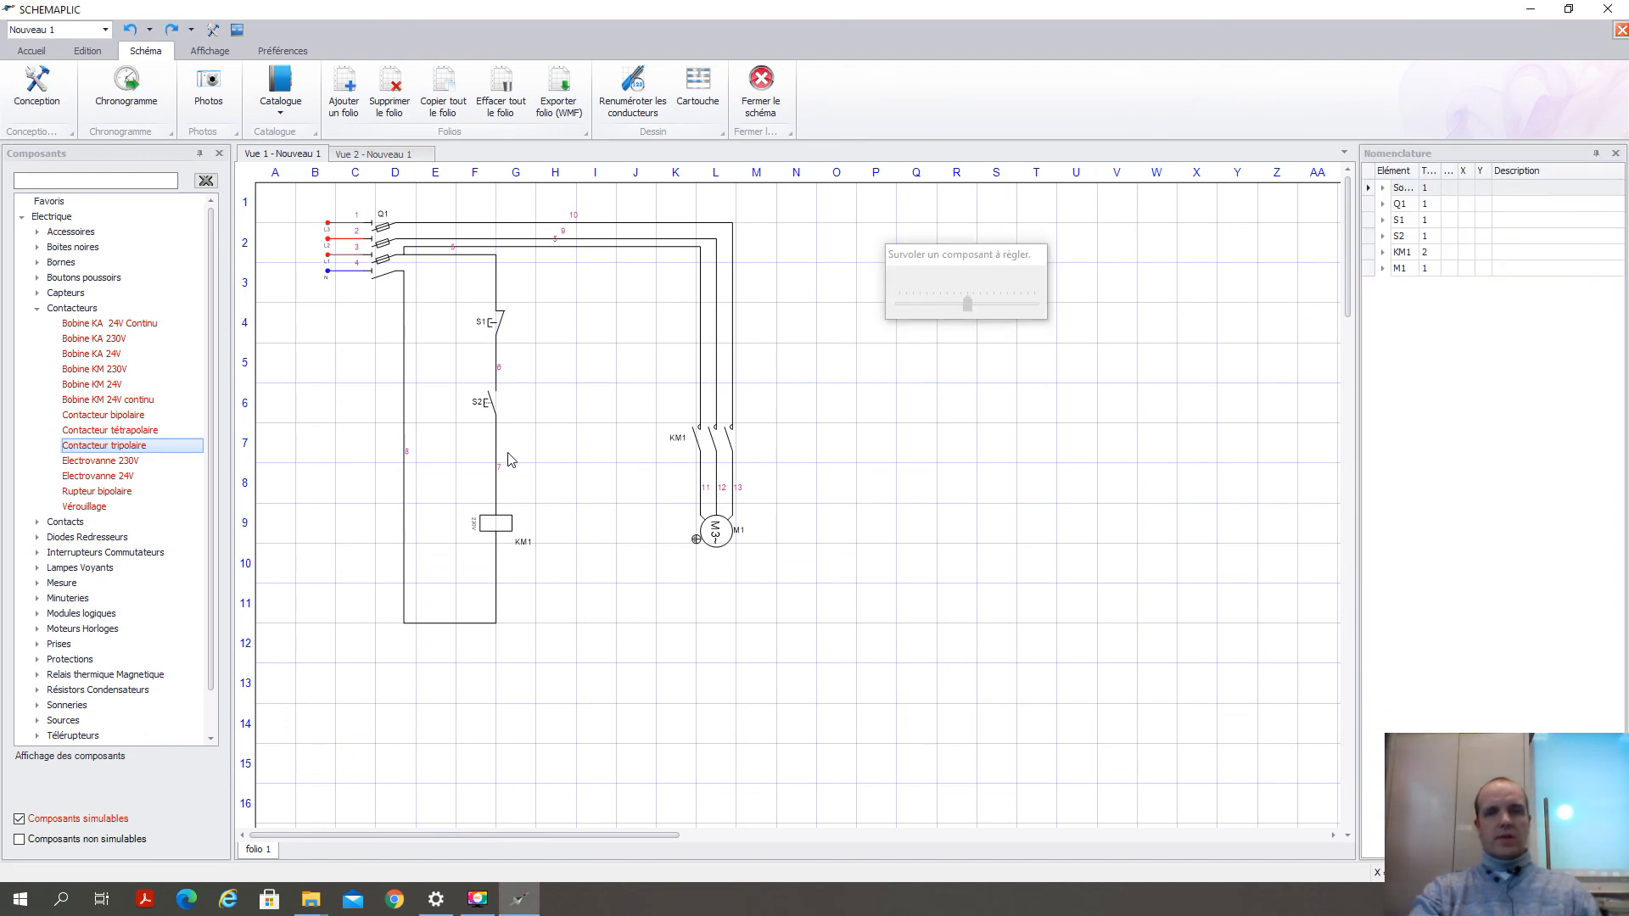
{"action": "left_click", "coordinate": [389, 261]}
{"action": "left_click", "coordinate": [490, 404]}
{"action": "left_click", "coordinate": [491, 404]}
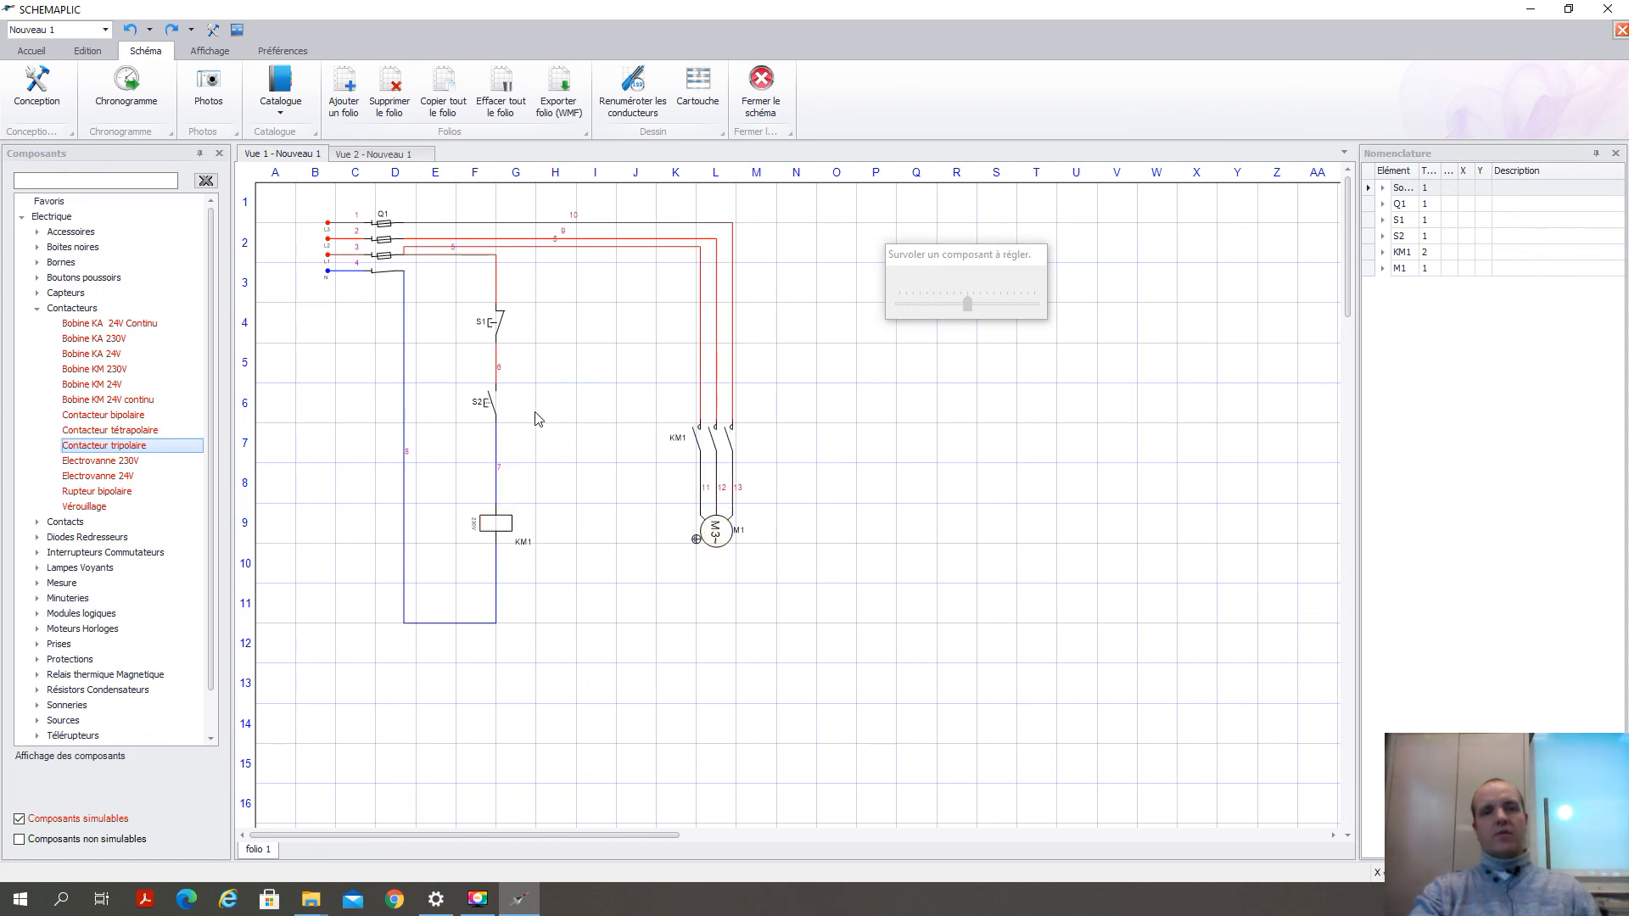
{"action": "left_click", "coordinate": [486, 405]}
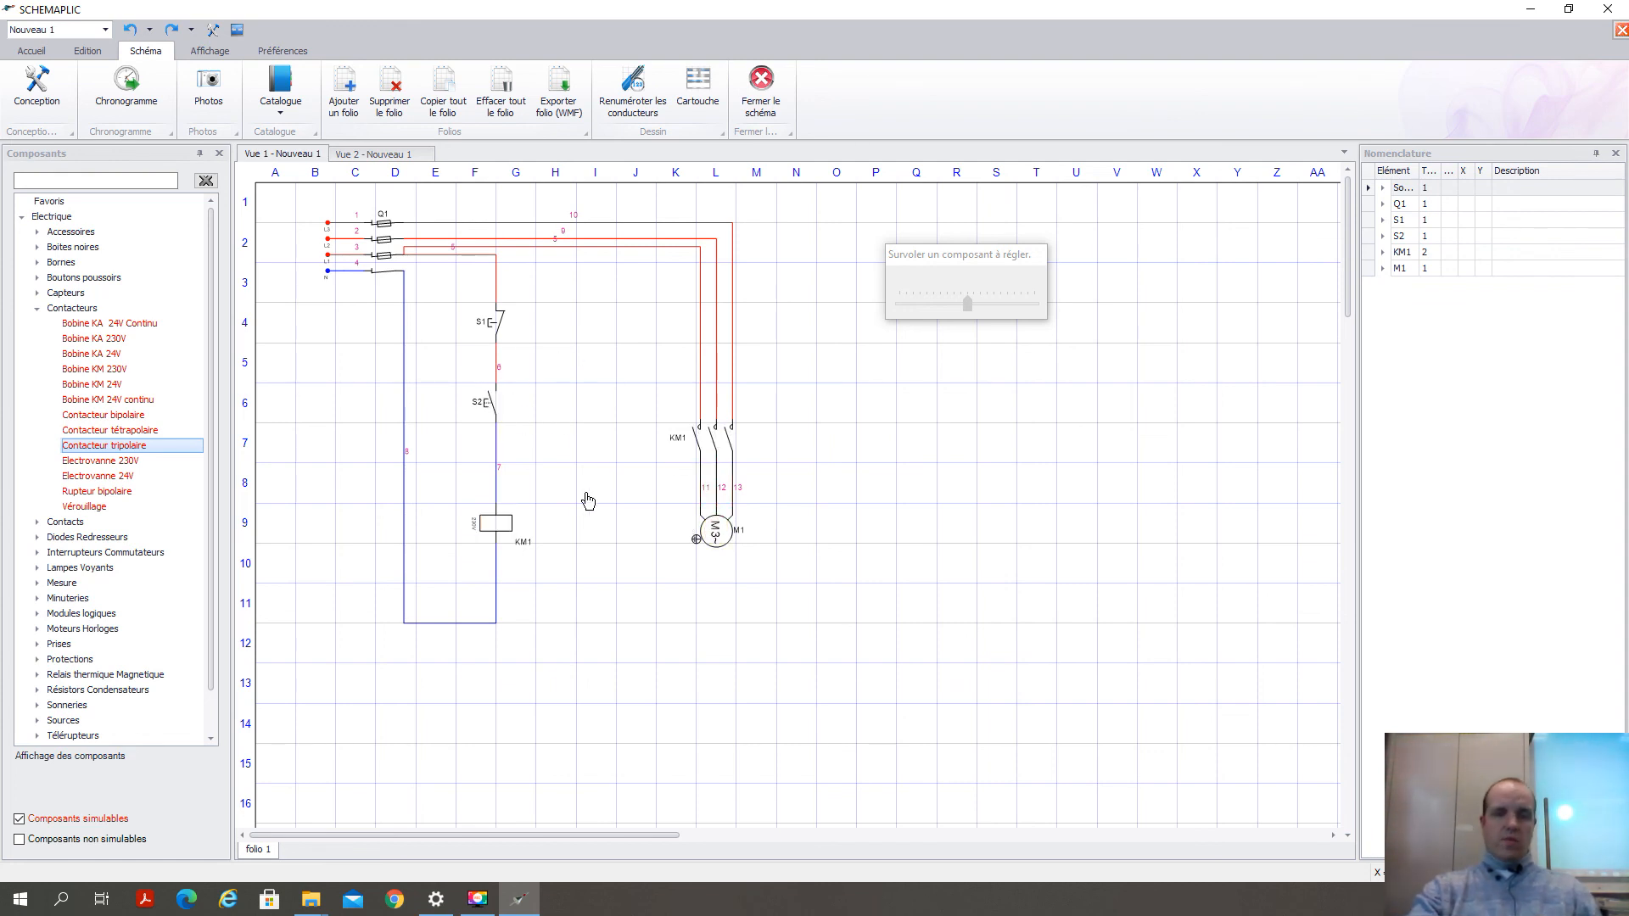
{"action": "left_click", "coordinate": [488, 407]}
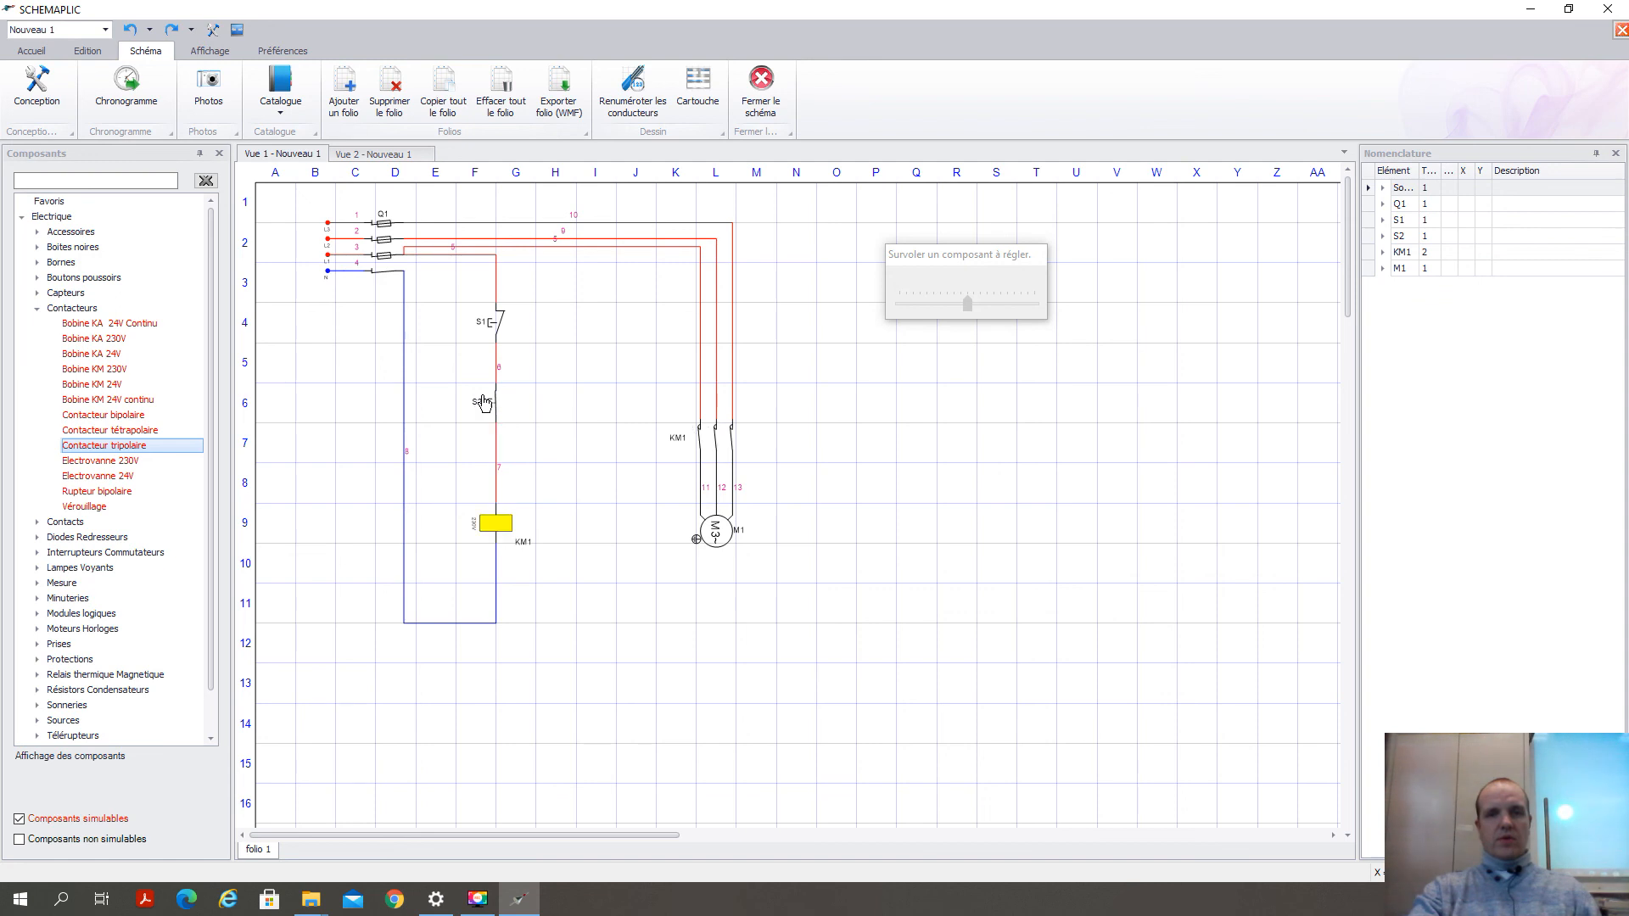
{"action": "left_click", "coordinate": [488, 408]}
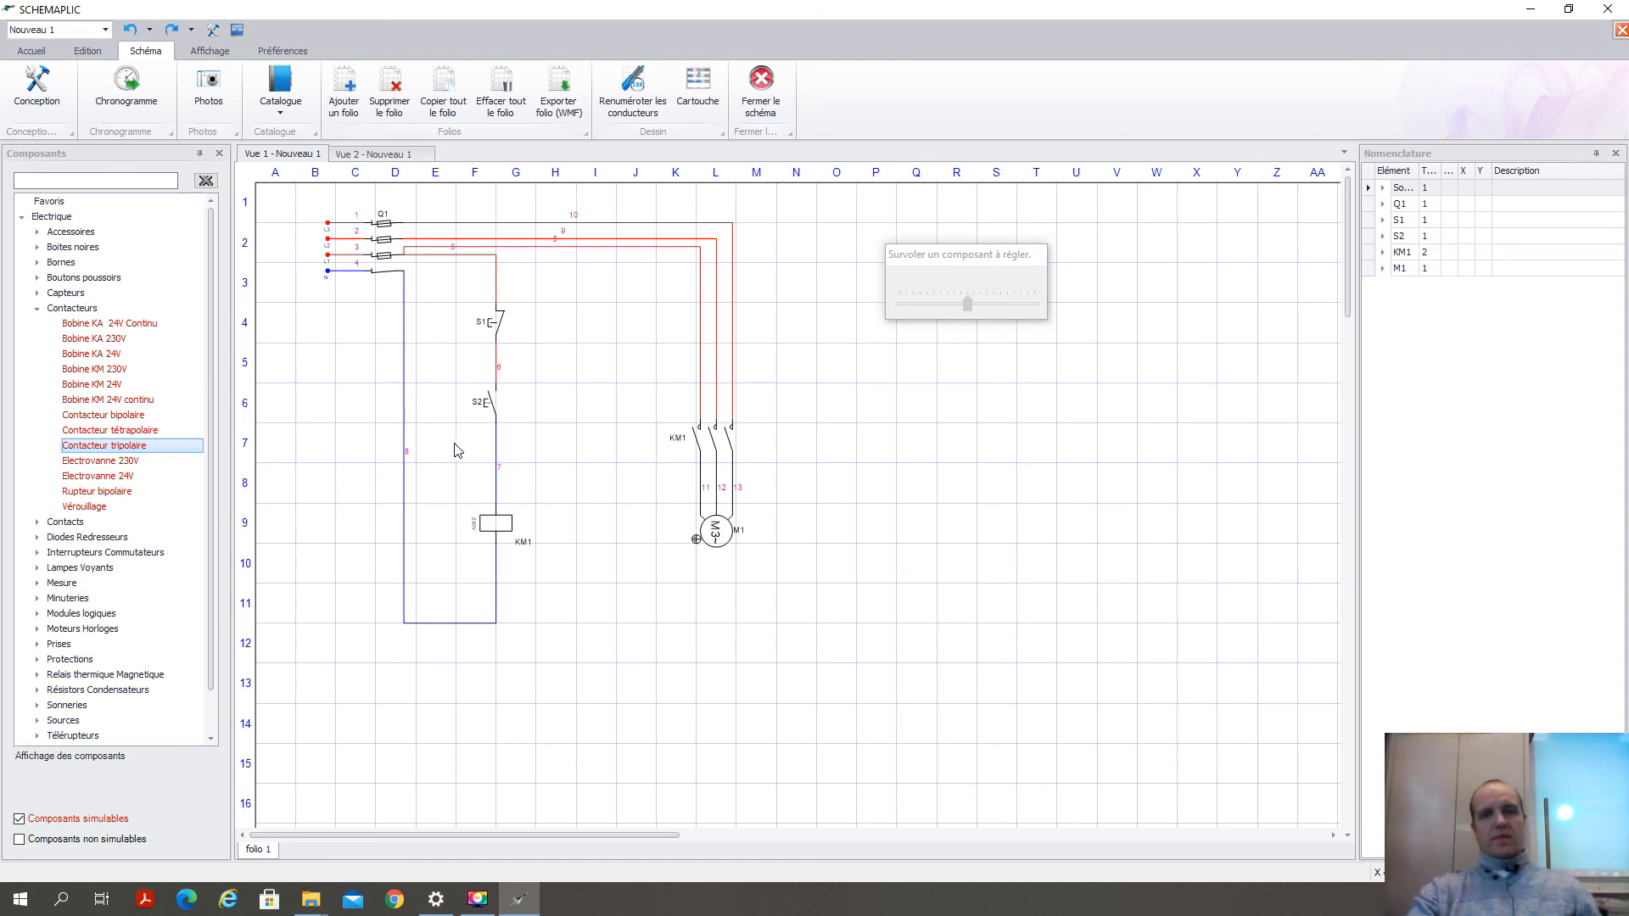
{"action": "left_click", "coordinate": [34, 85]}
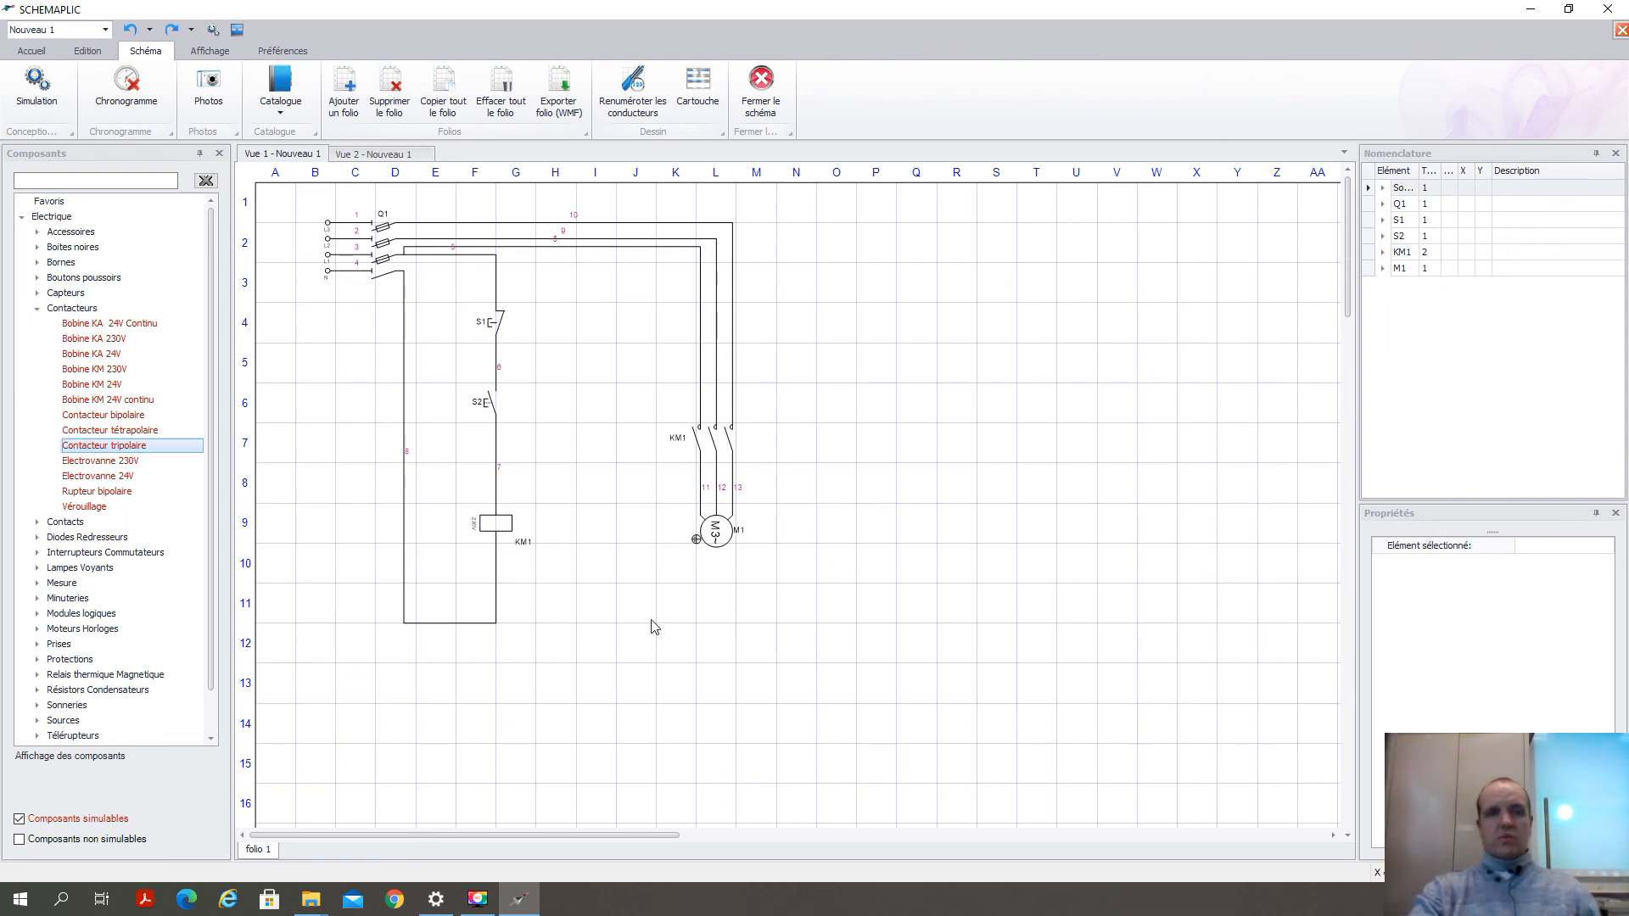
{"action": "mouse_move", "coordinate": [66, 343]}
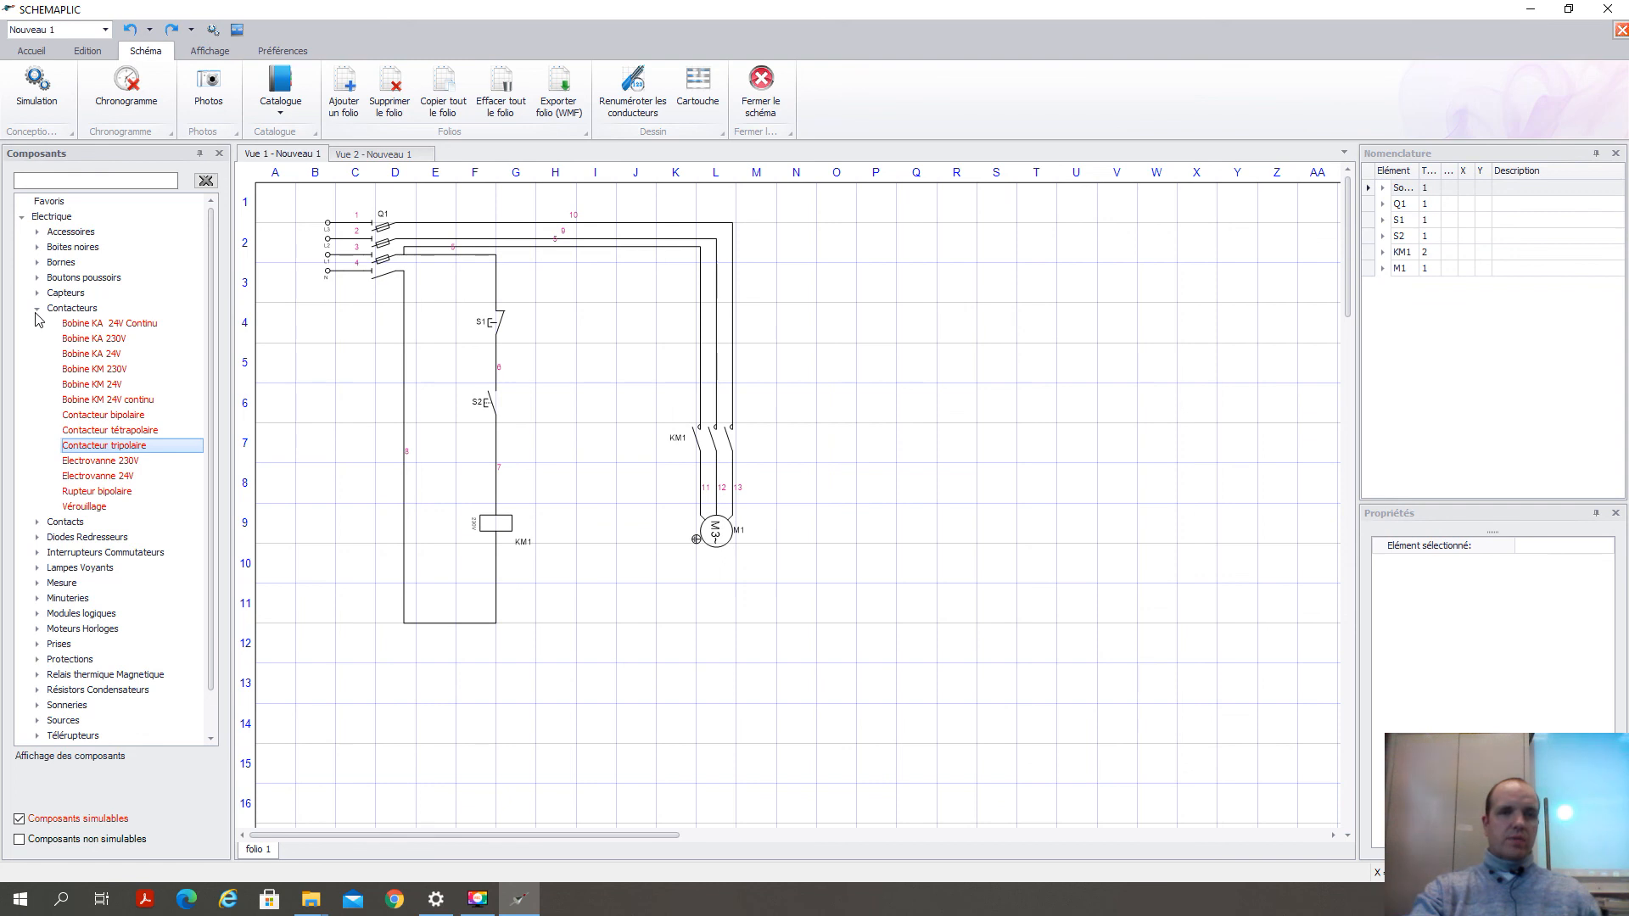
{"action": "left_click", "coordinate": [37, 310]}
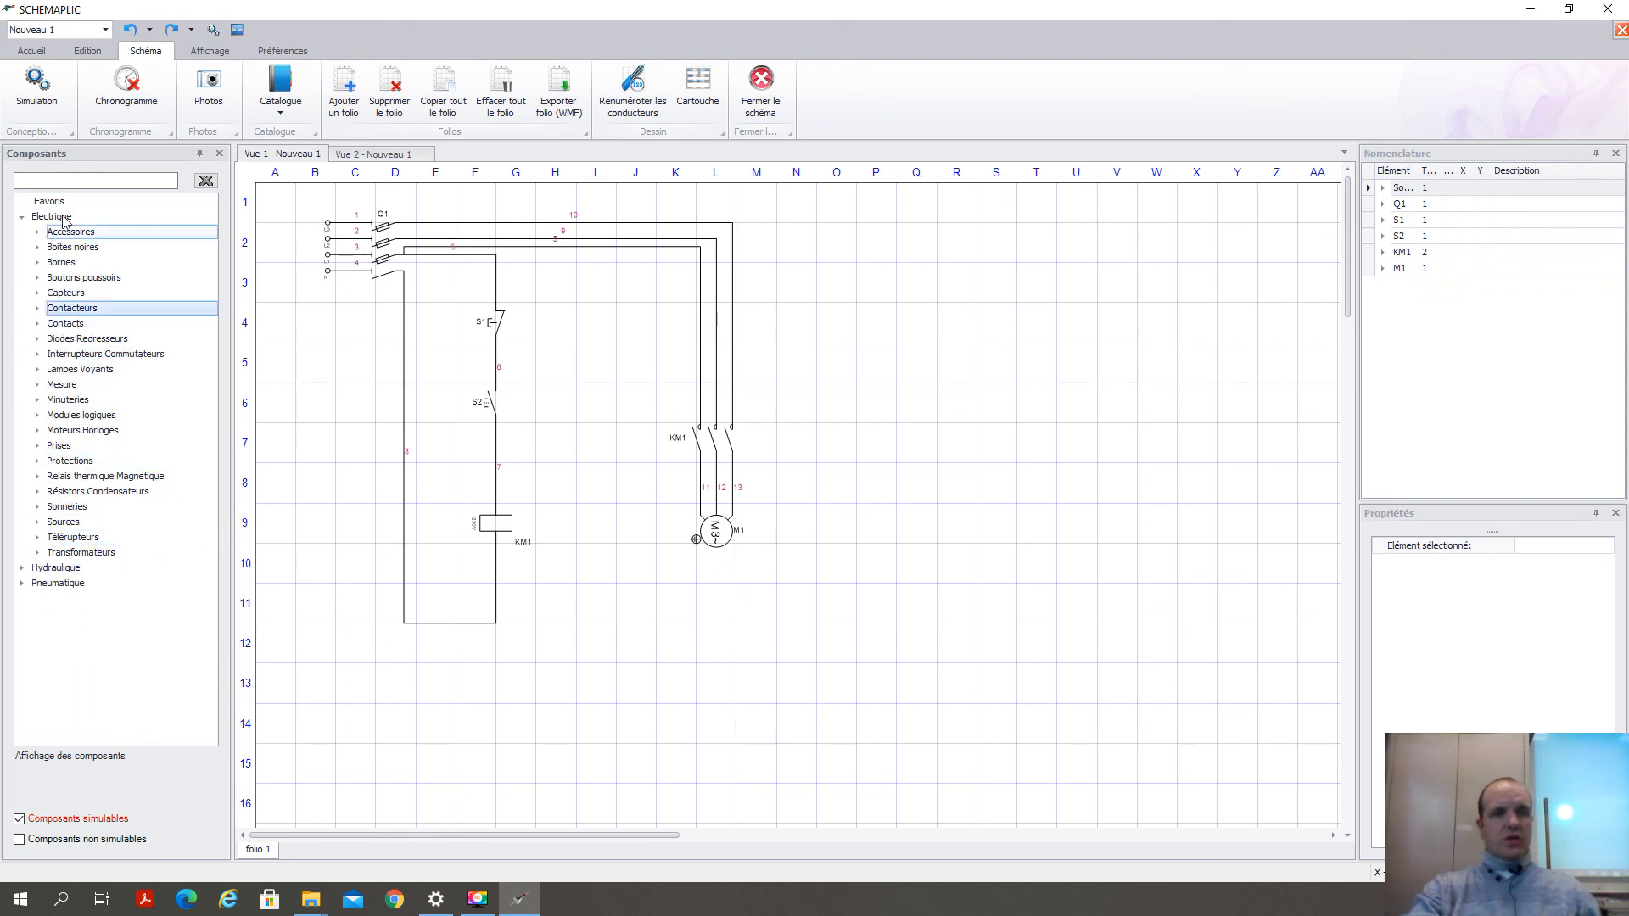